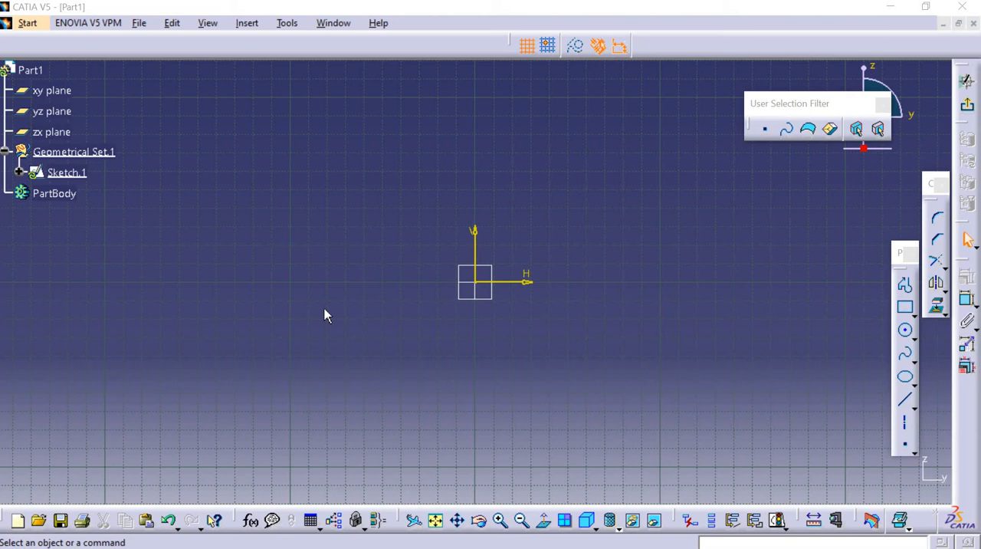
Sketch a rectangle about 106 mm wide and 64 mm high around the sketch origin.
left_click(906, 305)
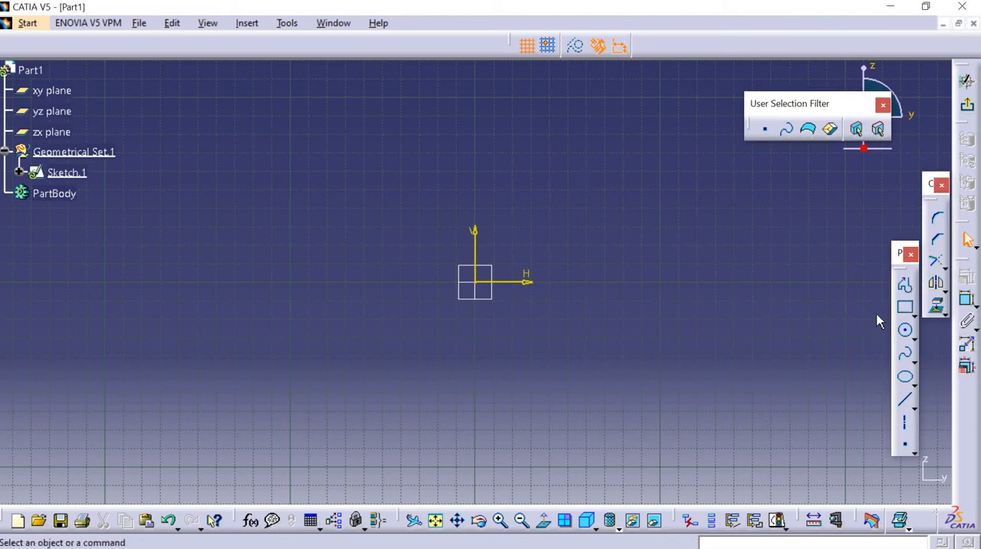
left_click(377, 224)
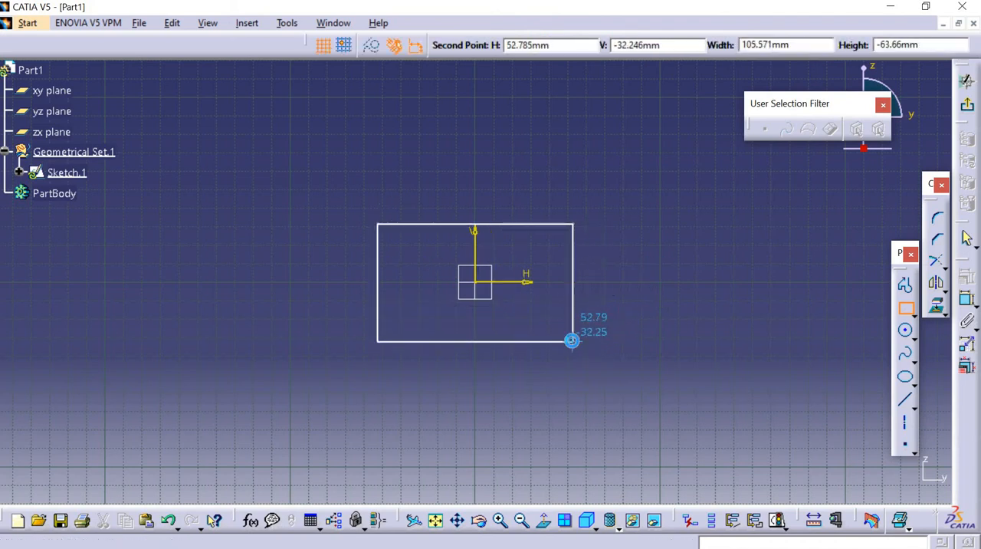
left_click(572, 340)
left_click(653, 321)
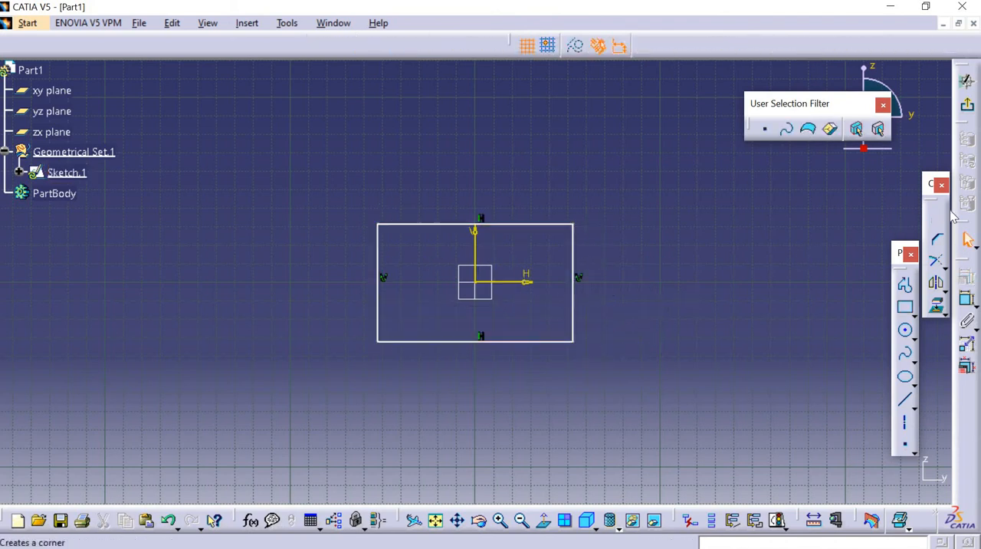
Round the rectangle's upper-right corner with a Corner of about 20 mm radius, trimming both lines.
left_click(938, 219)
left_click(939, 219)
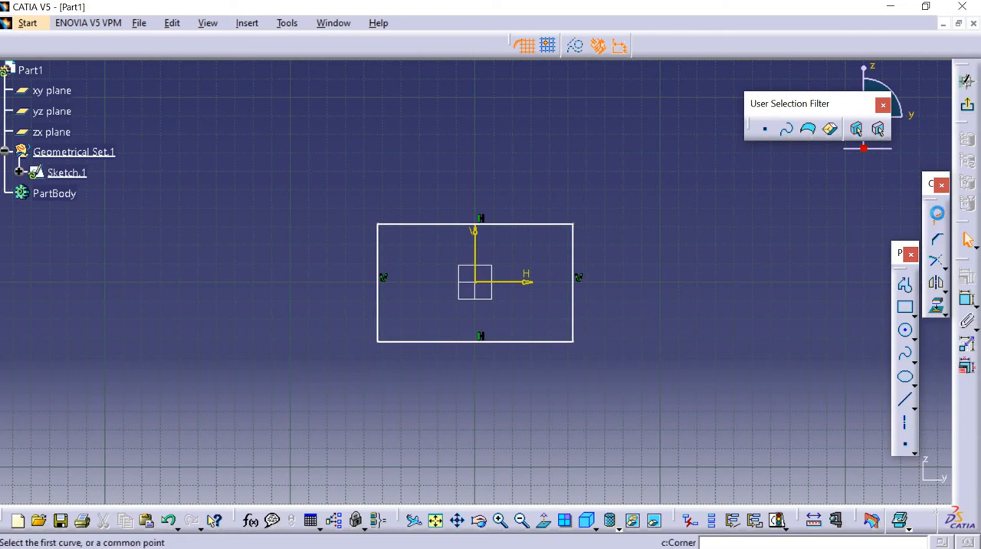
left_click(552, 225)
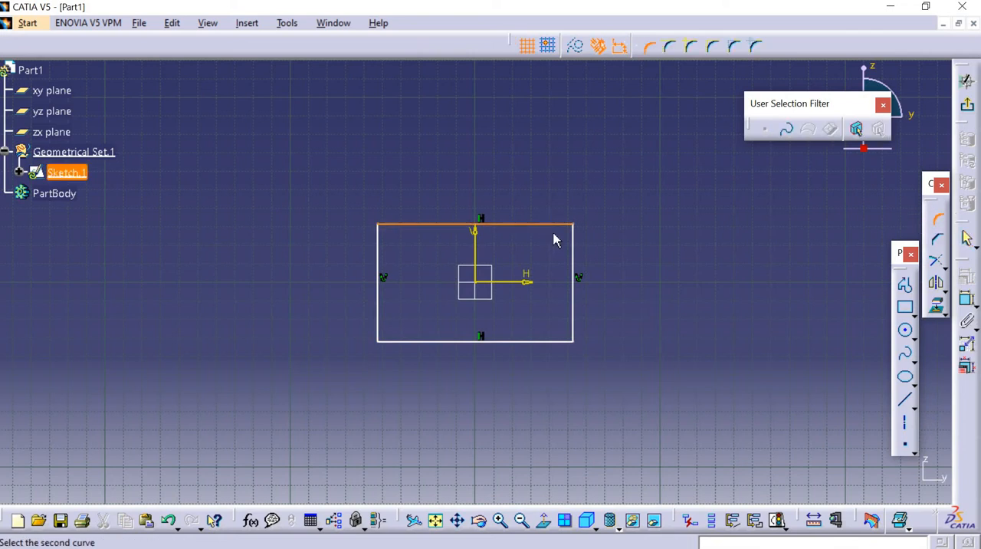
left_click(583, 261)
left_click(572, 235)
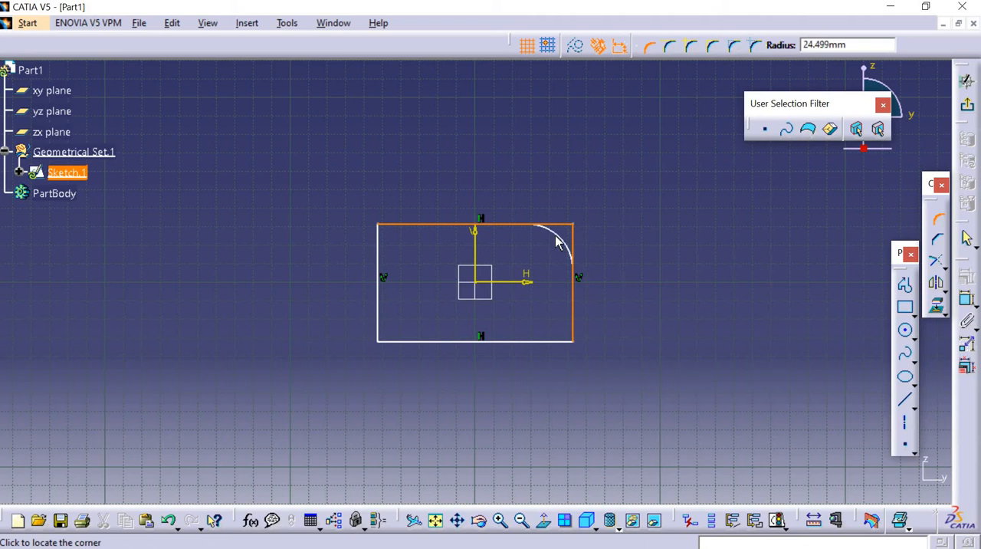
left_click(561, 232)
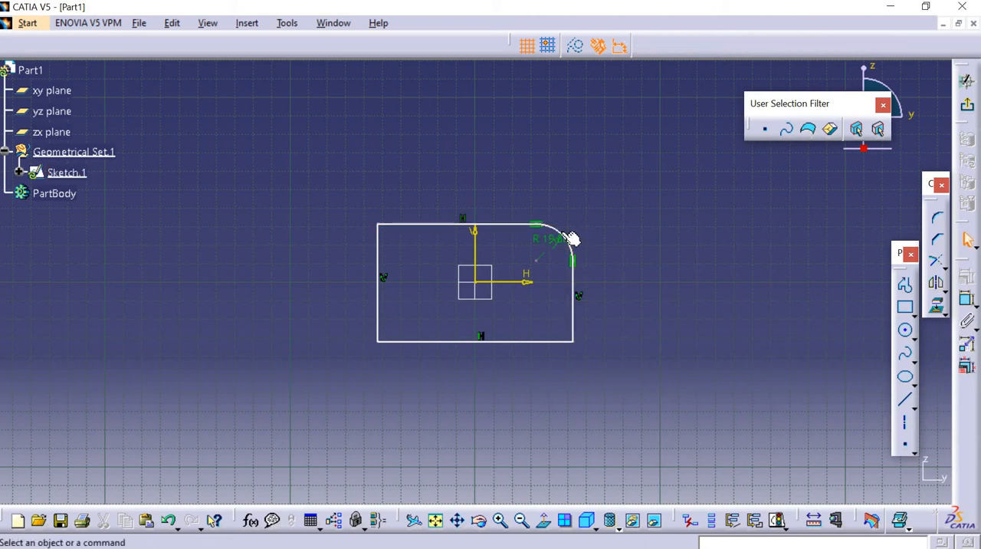
Set the upper-right corner's radius to 10 mm.
double_click(548, 237)
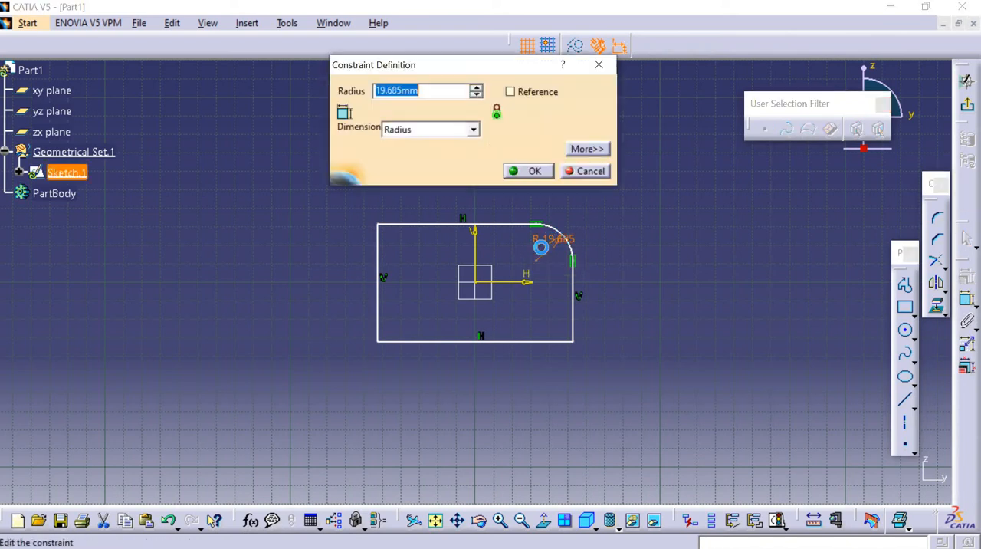
type("10")
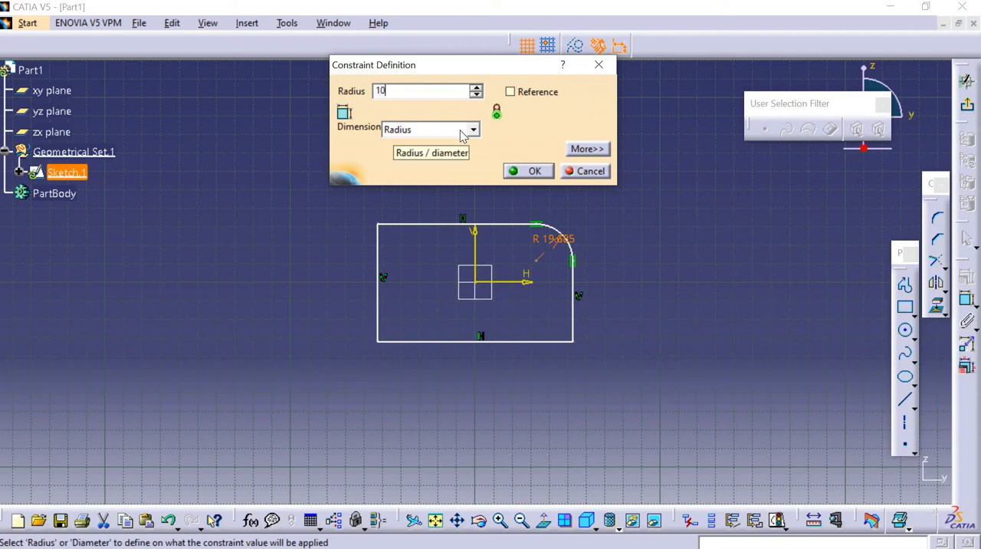
key("Return")
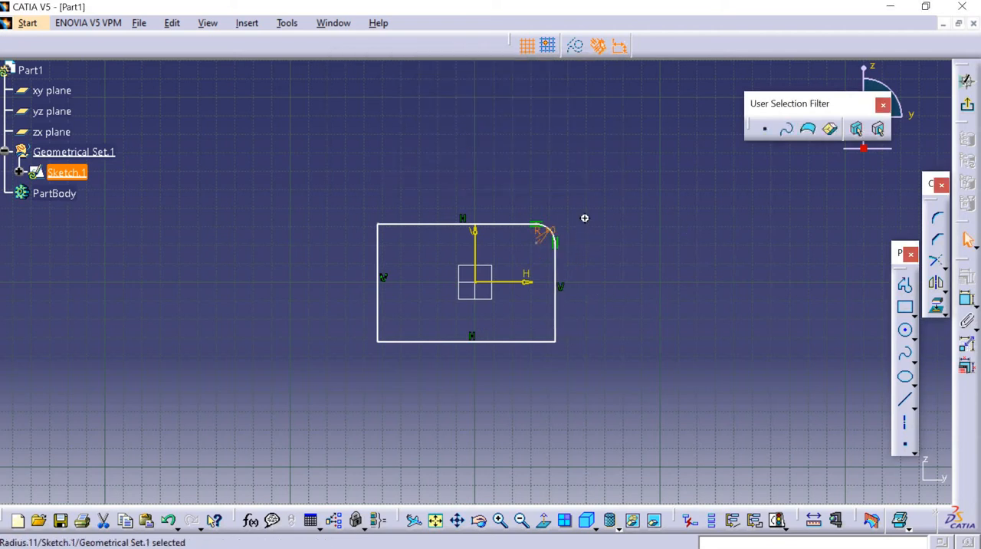
mouse_move(584, 218)
middle_mouse_down()
mouse_move(501, 310)
mouse_move(588, 222)
mouse_move(576, 174)
mouse_move(608, 154)
middle_mouse_up()
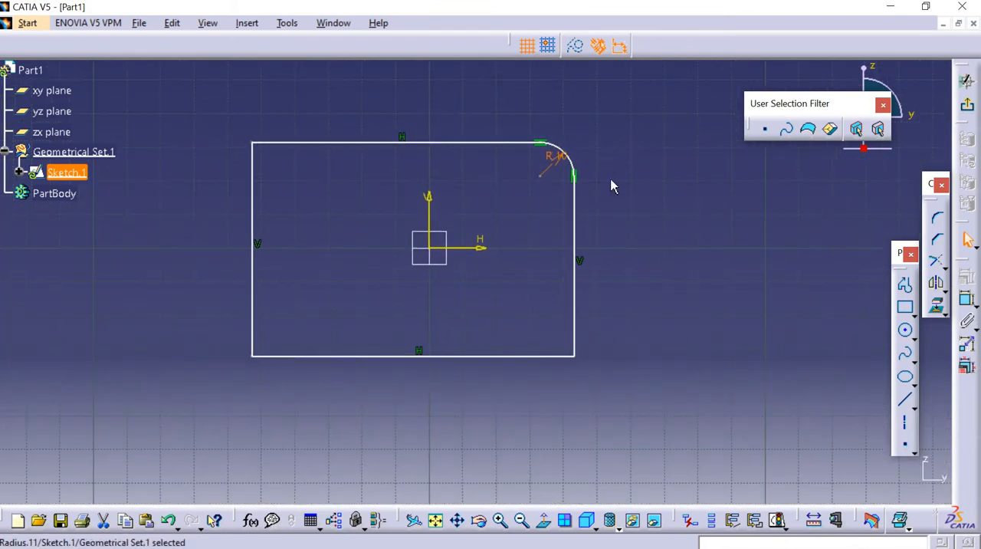
Add a Corner of about 21 mm radius at the rectangle's lower right with Trim First Element, choosing the vertical line first.
left_click(936, 218)
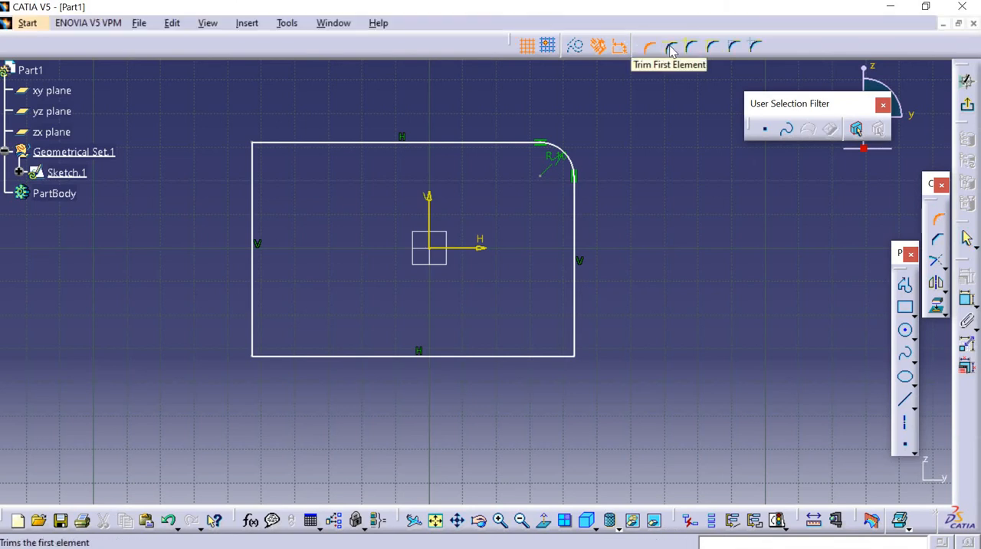
left_click(671, 48)
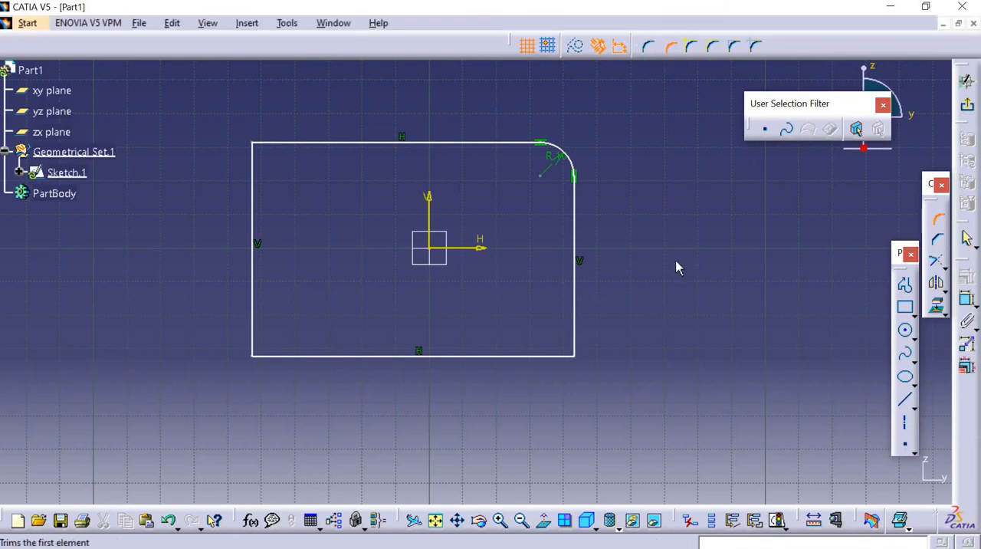
left_click(574, 325)
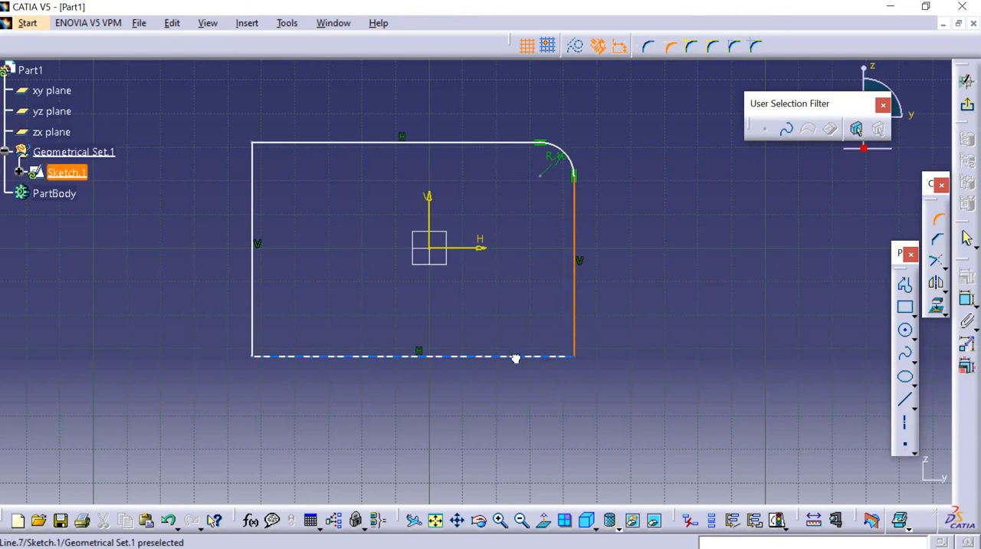
left_click(516, 355)
left_click(563, 343)
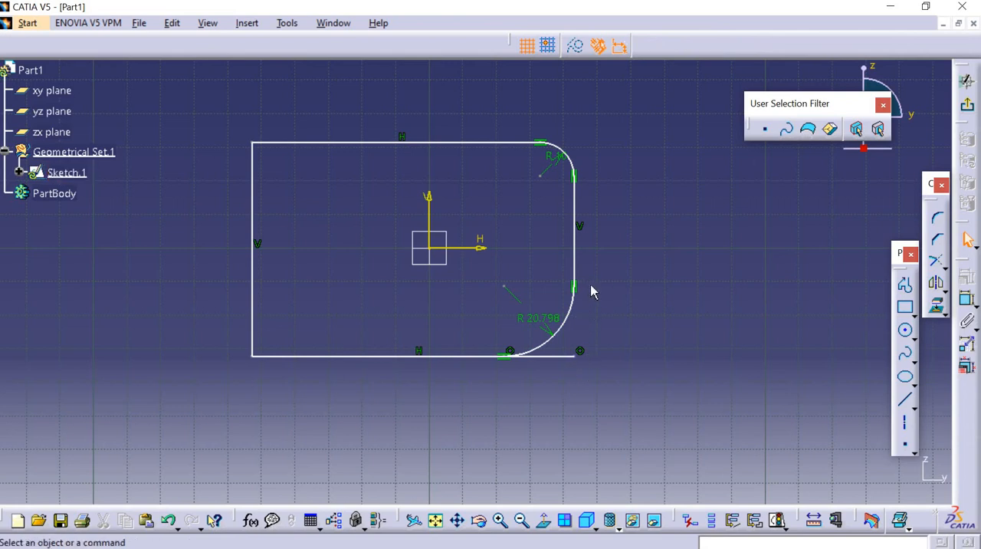
Set the lower-right corner's radius to 10 mm.
double_click(551, 327)
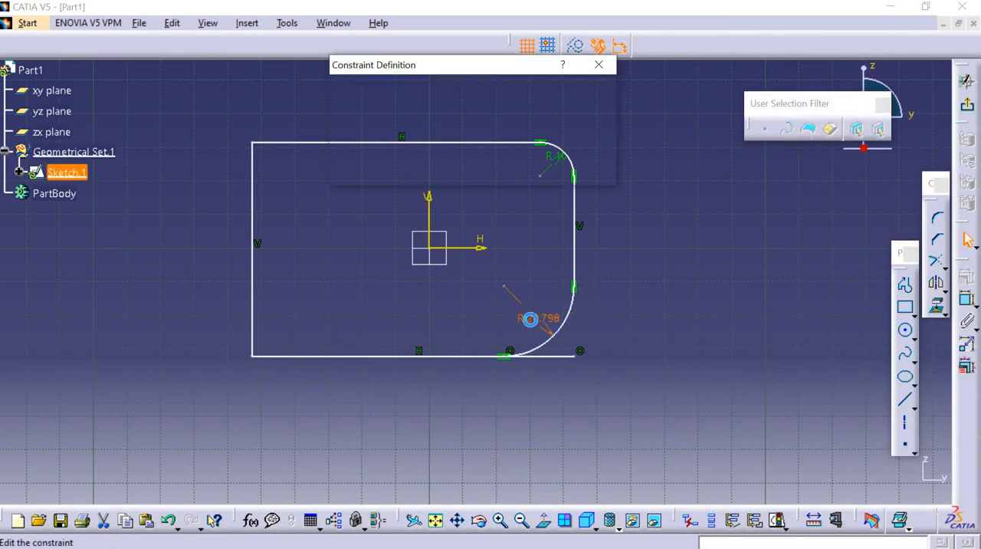
type("10")
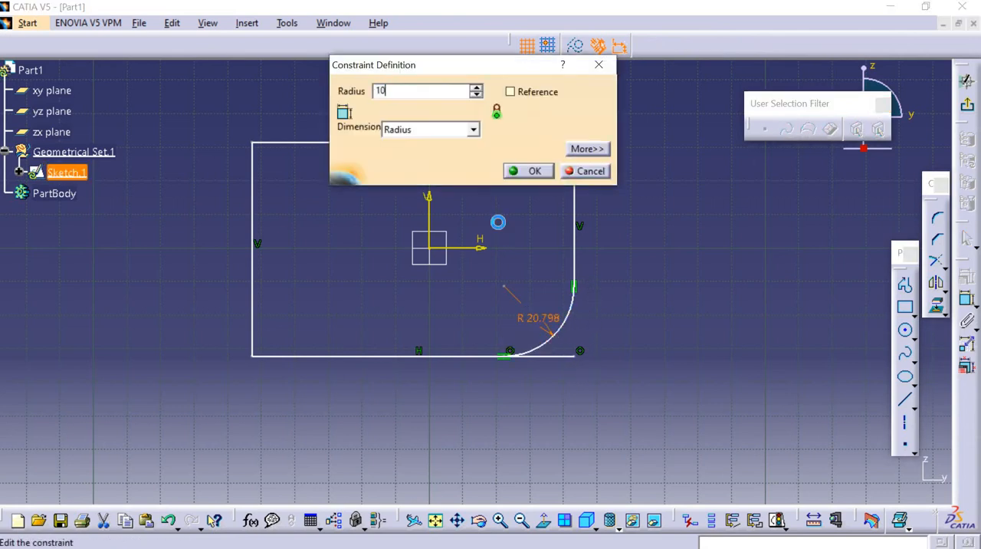
key("Return")
mouse_move(482, 261)
middle_mouse_down()
mouse_move(554, 233)
mouse_move(547, 242)
middle_mouse_up()
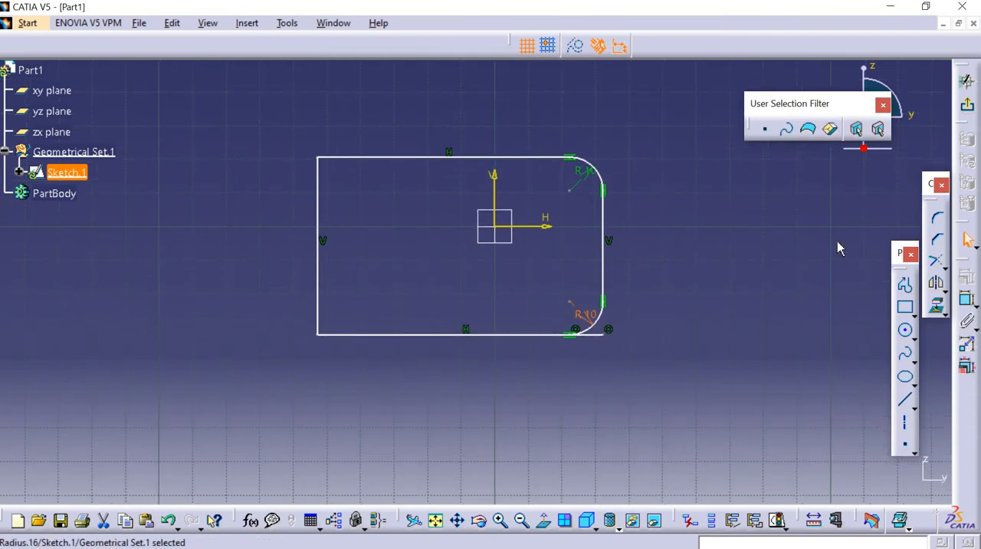
Add a Corner of about 12 mm radius at the rectangle's lower left with the no-trim option, between the vertical and bottom lines.
left_click(936, 218)
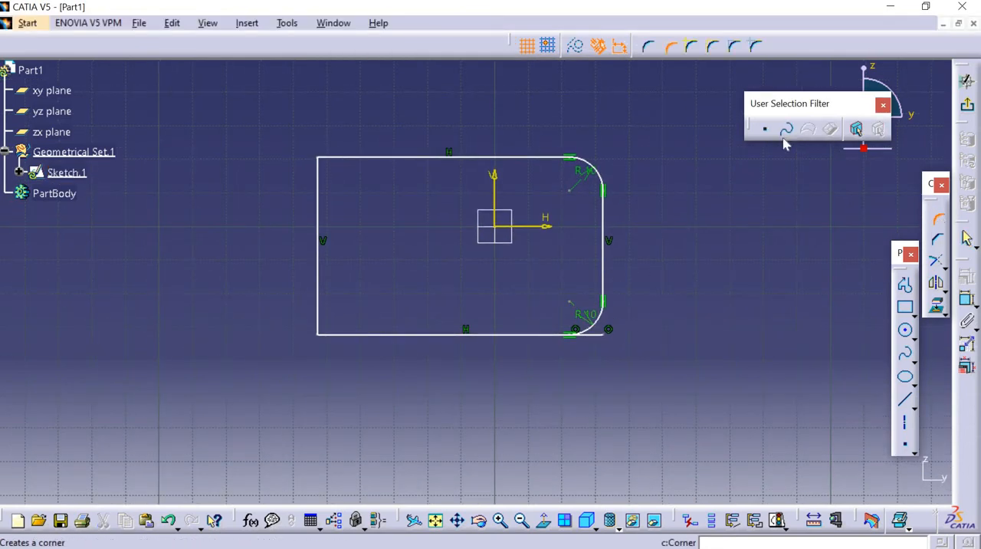
left_click(691, 49)
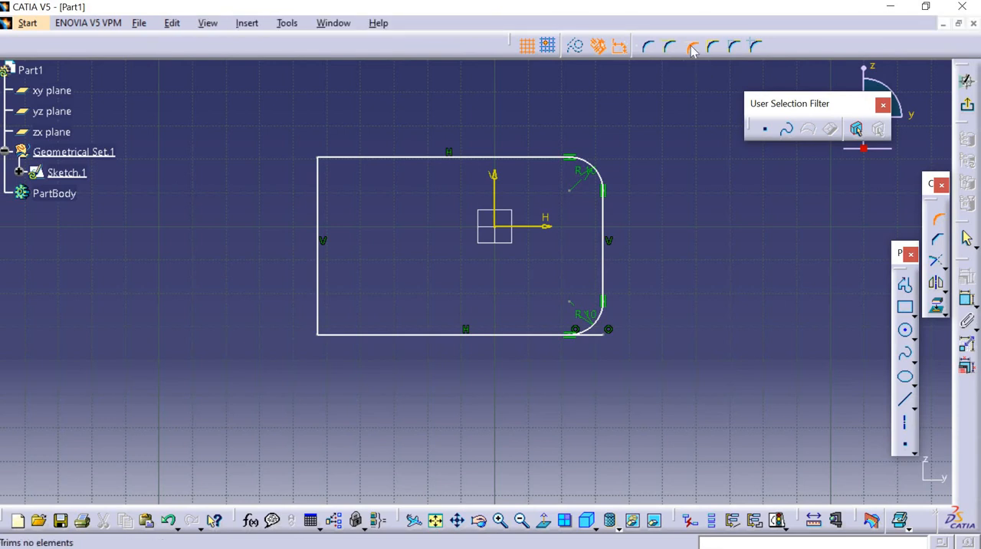
left_click(318, 305)
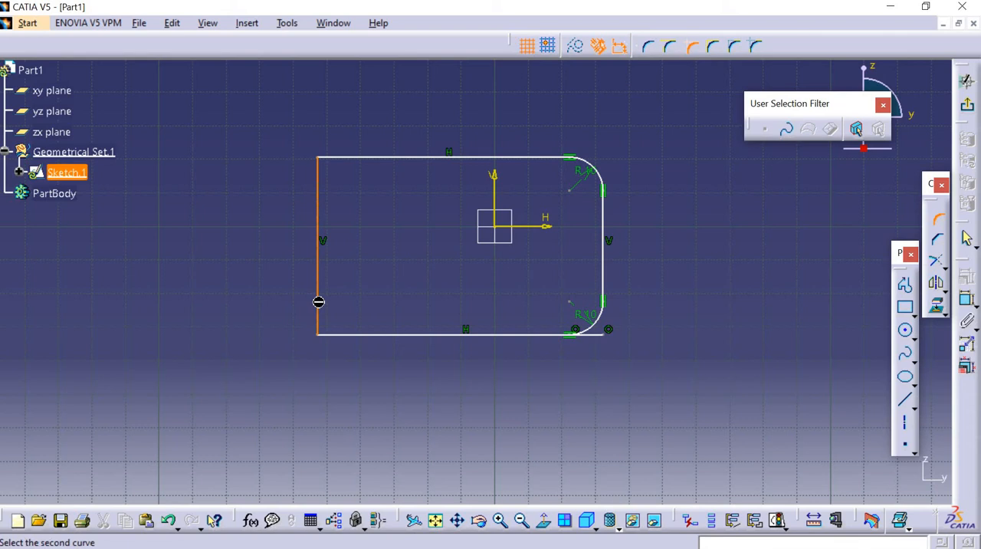
left_click(369, 335)
left_click(339, 329)
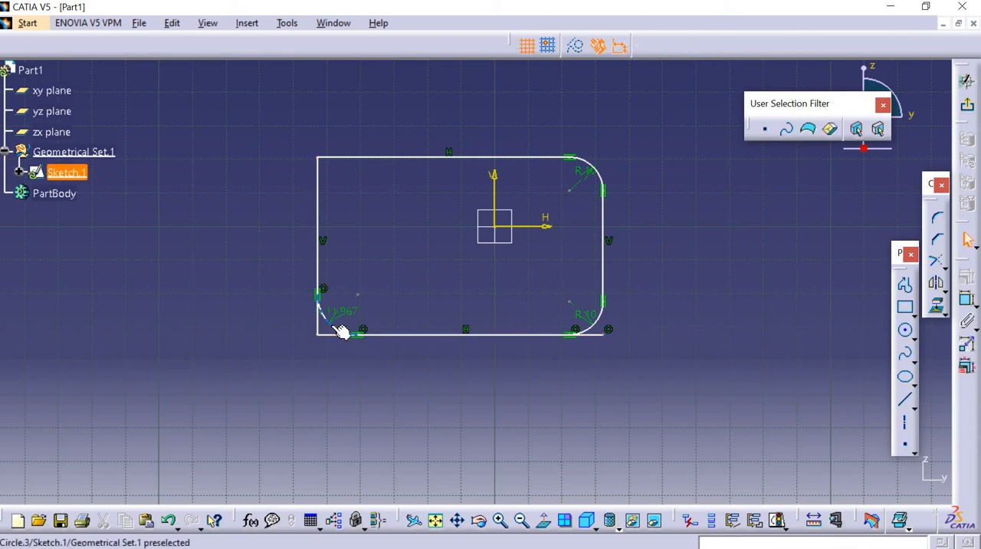
Set the lower-left corner's radius to 10 mm.
double_click(343, 309)
type("10")
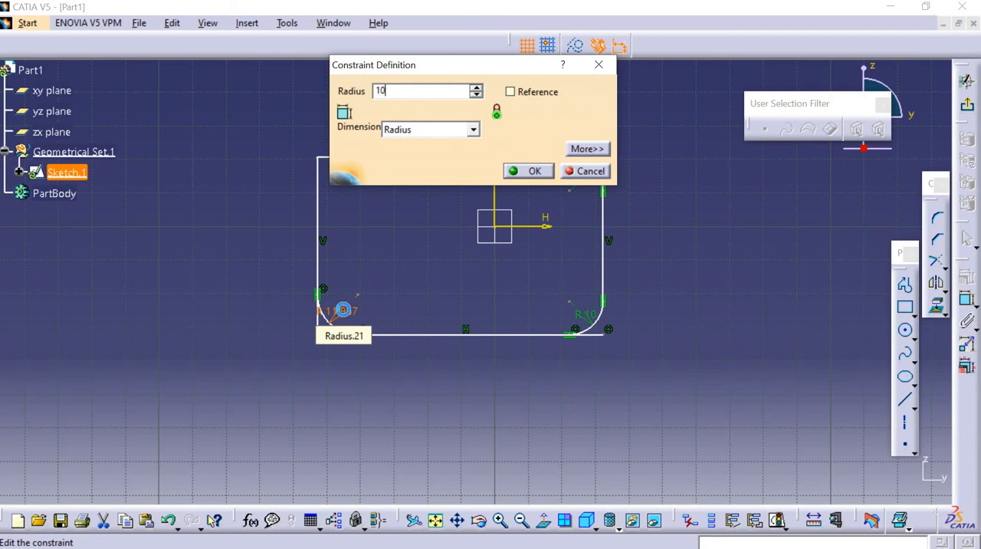
key("Return")
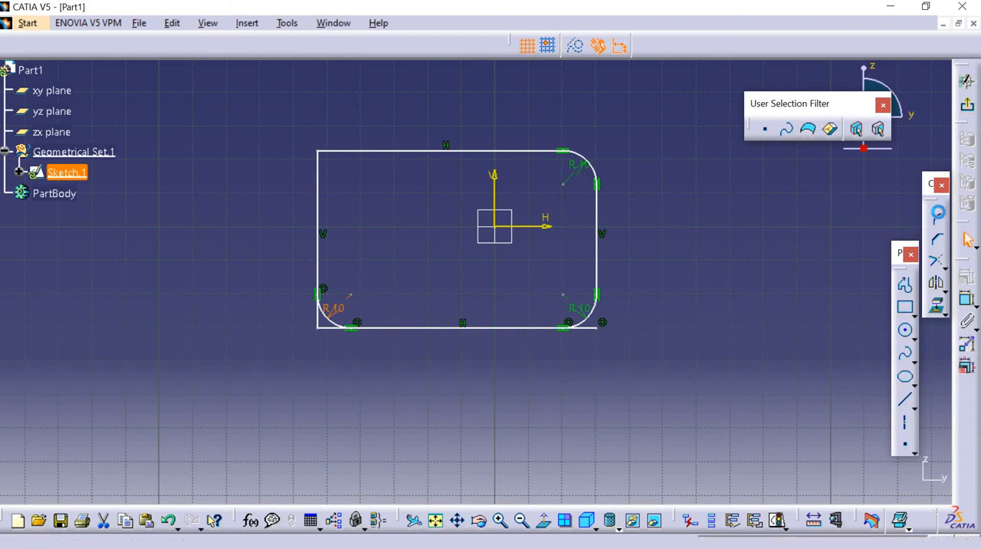
Add a Corner of about 19 mm radius at the rectangle's upper left with the Standard Lines Trim option.
left_click(937, 218)
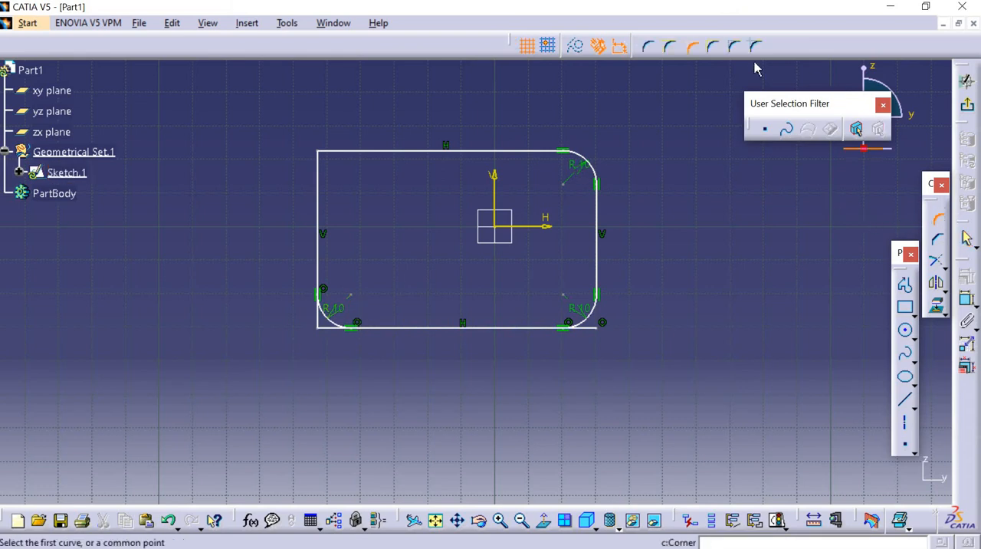
left_click(714, 49)
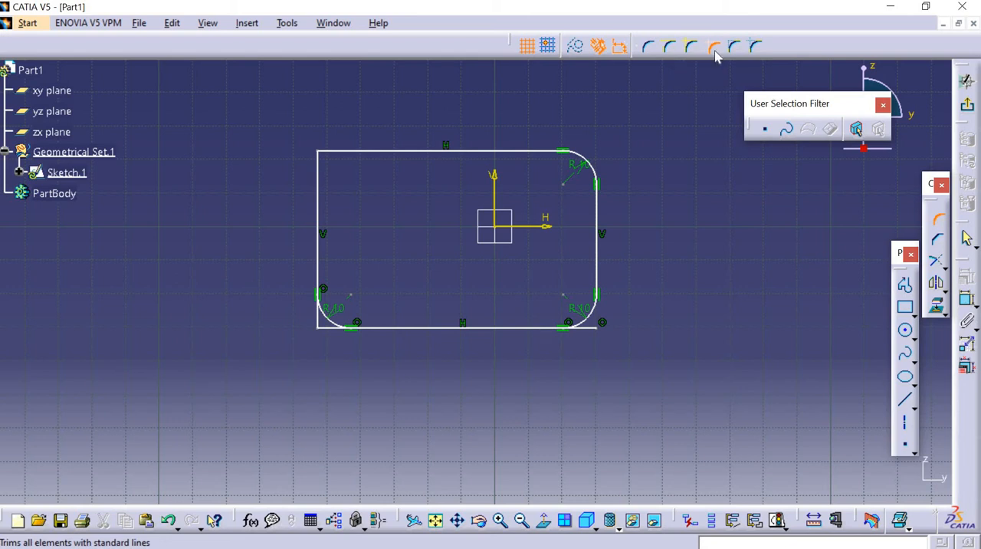
left_click(321, 183)
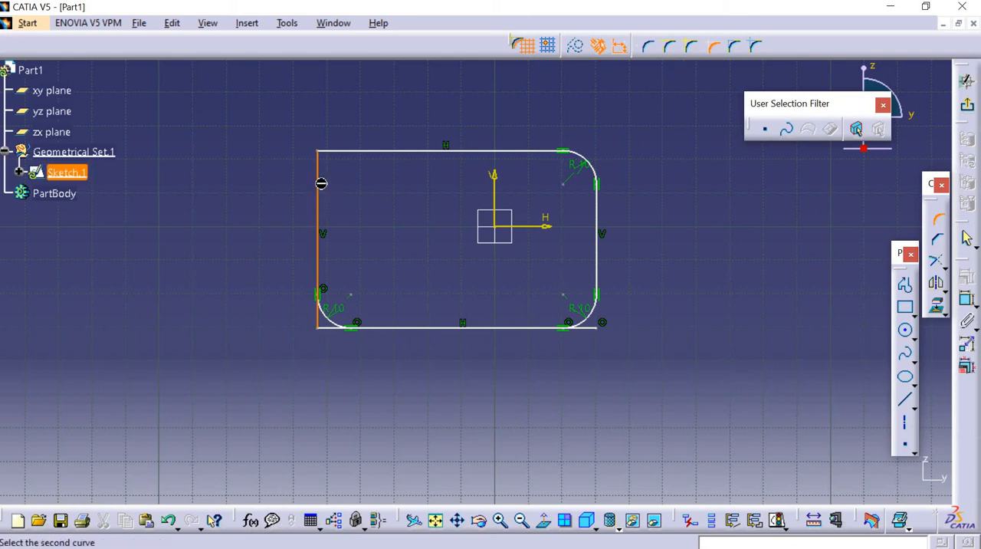
left_click(353, 151)
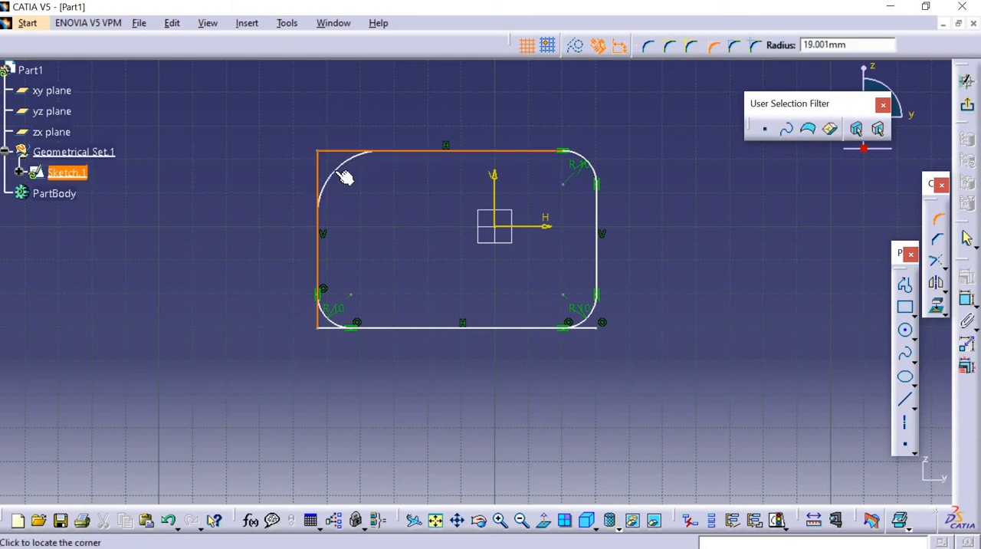
left_click(334, 171)
key("alt+space")
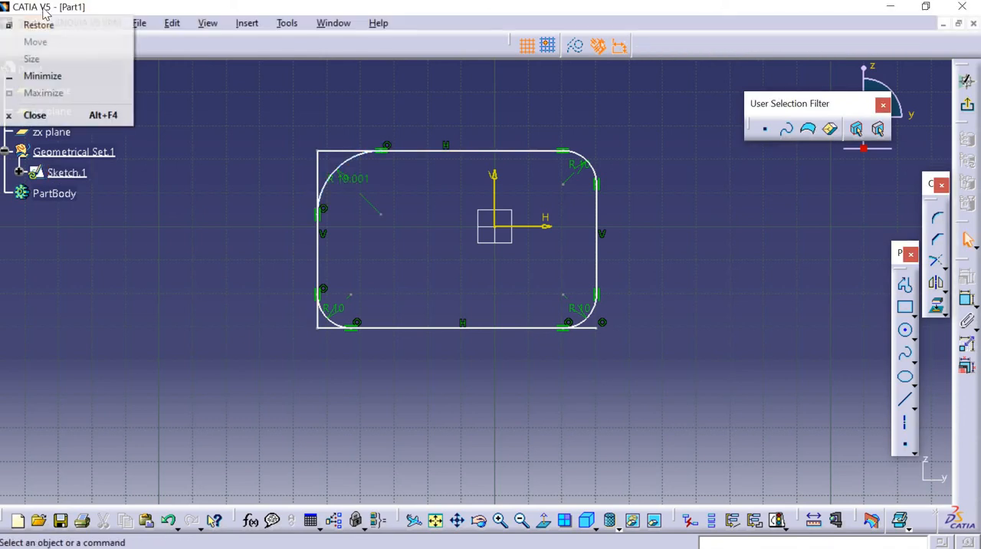
Set the upper-left corner's radius to 10 mm.
left_click(344, 175)
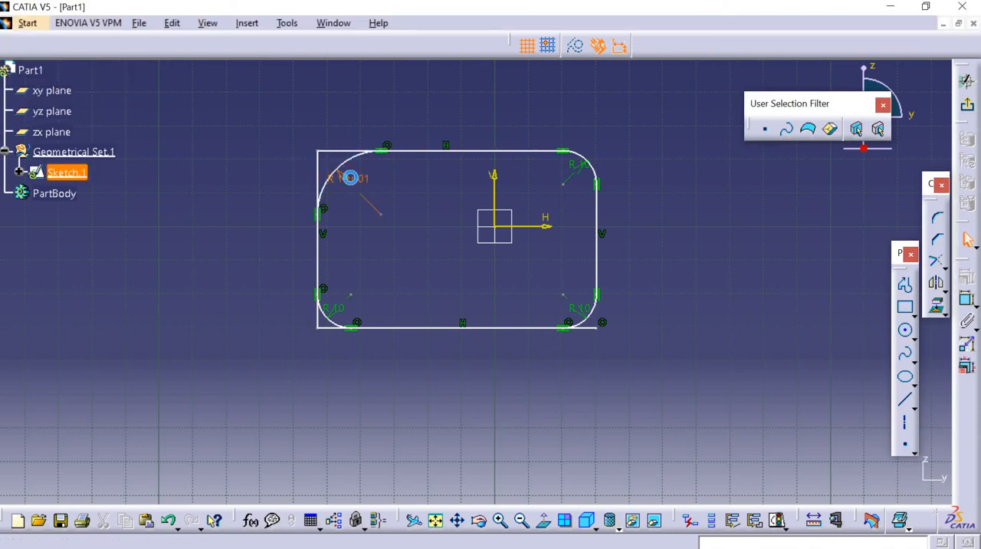
double_click(349, 177)
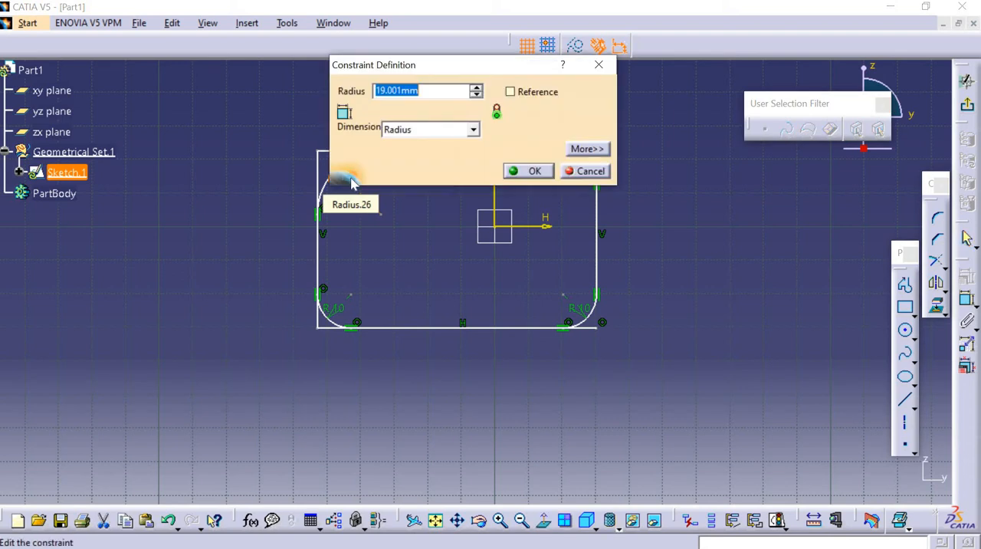
type("10")
key("Return")
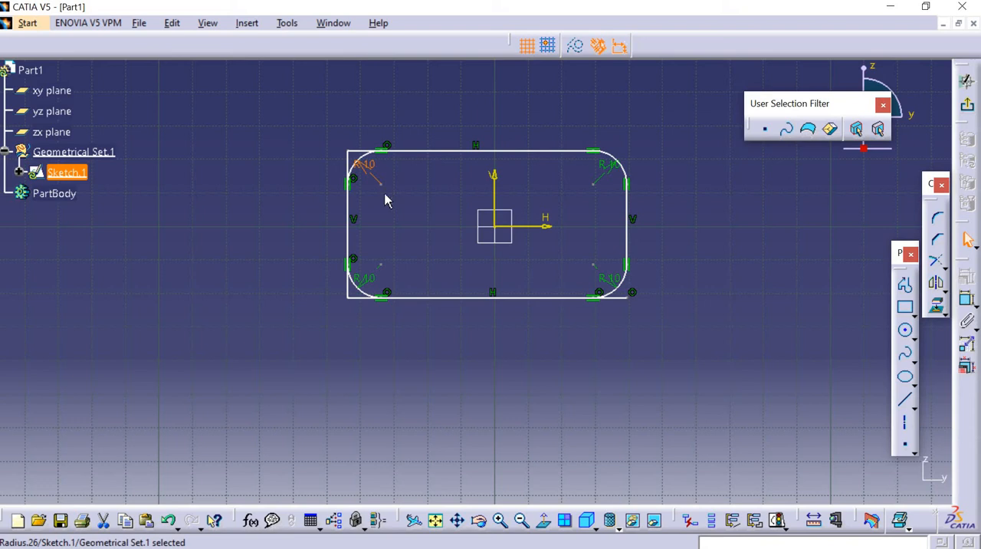
Sketch a second, smaller rectangle below the rounded one, offset toward its right side.
left_click(936, 218)
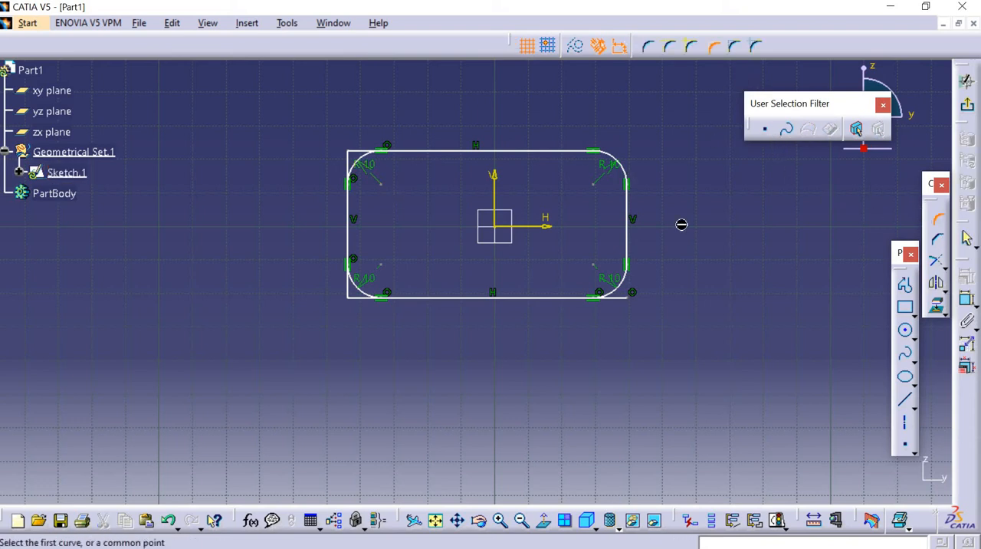
left_click(905, 306)
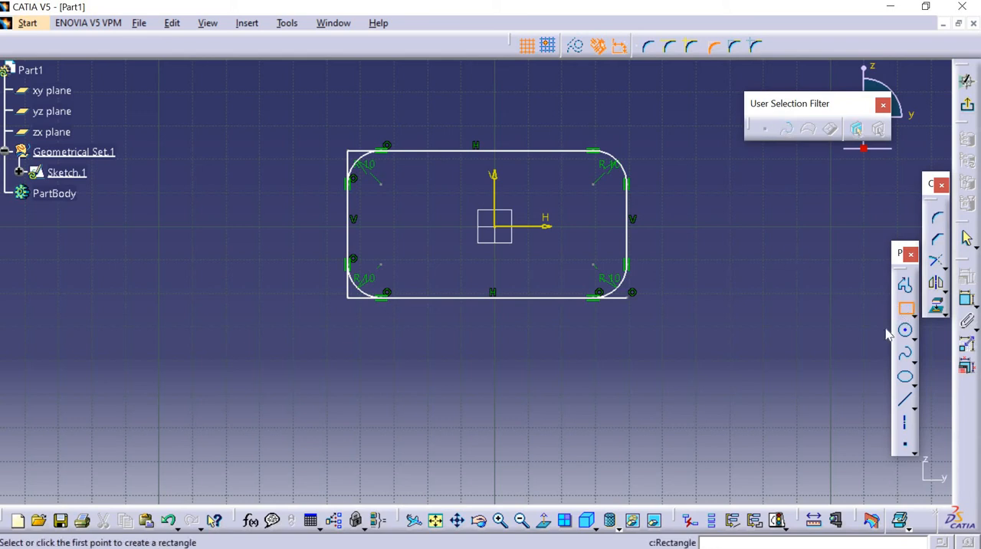
left_click(464, 338)
left_click(673, 428)
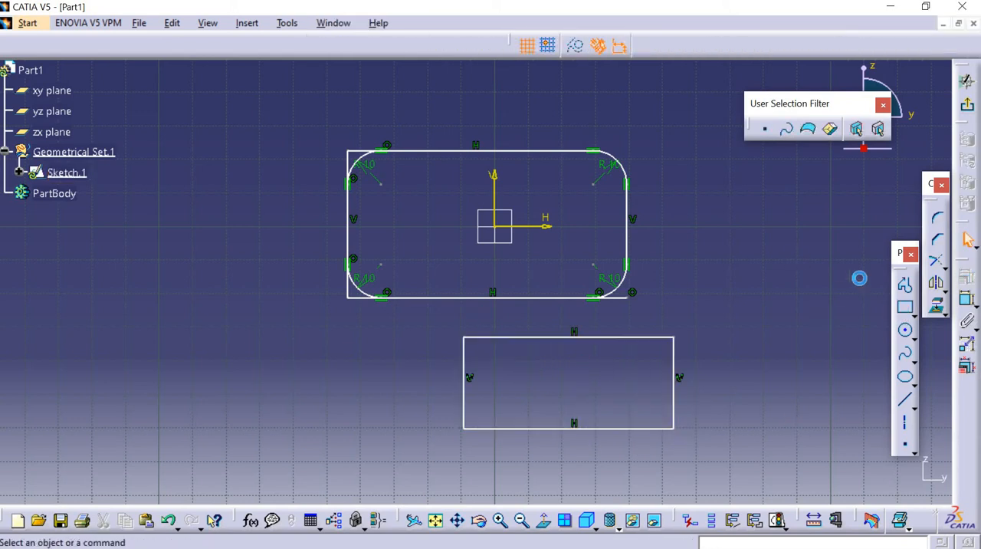
Add a Corner of about 11.5 mm radius at the lower rectangle's upper right with the Construction Lines Trim option.
left_click(935, 222)
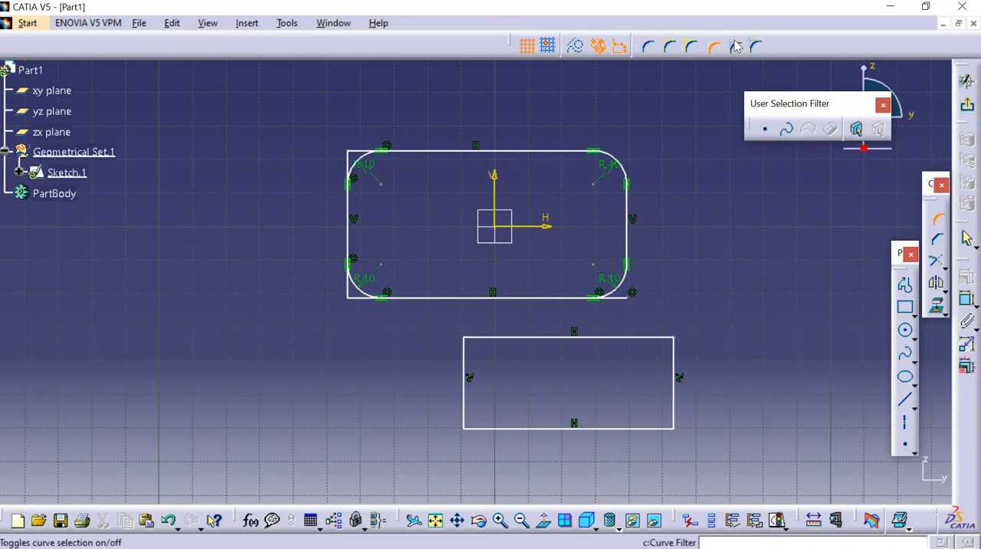
left_click(734, 46)
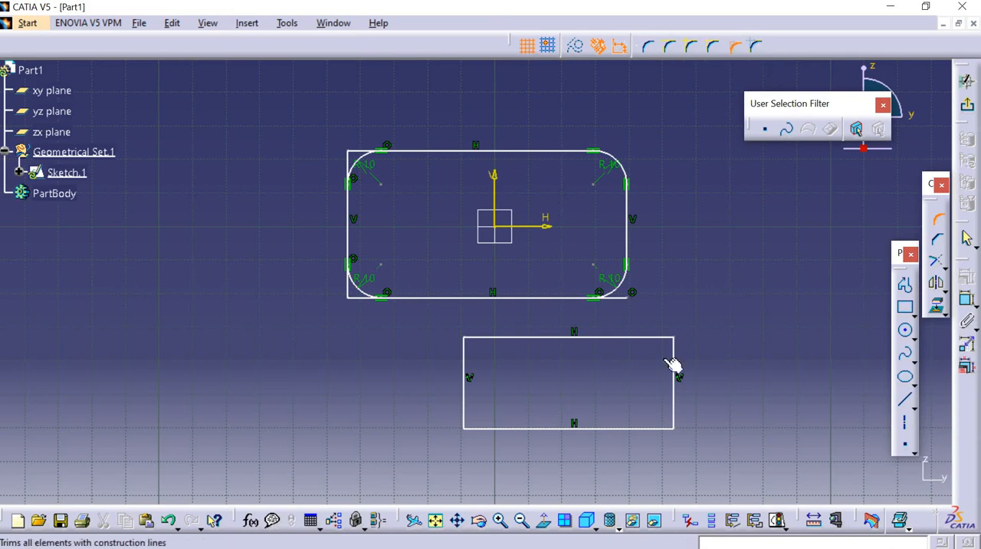
left_click(628, 337)
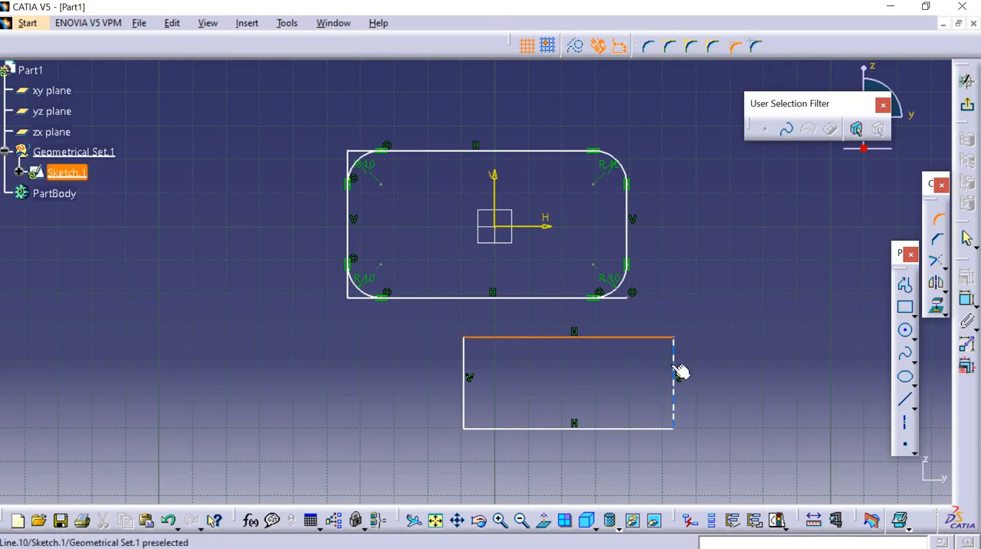
left_click(680, 372)
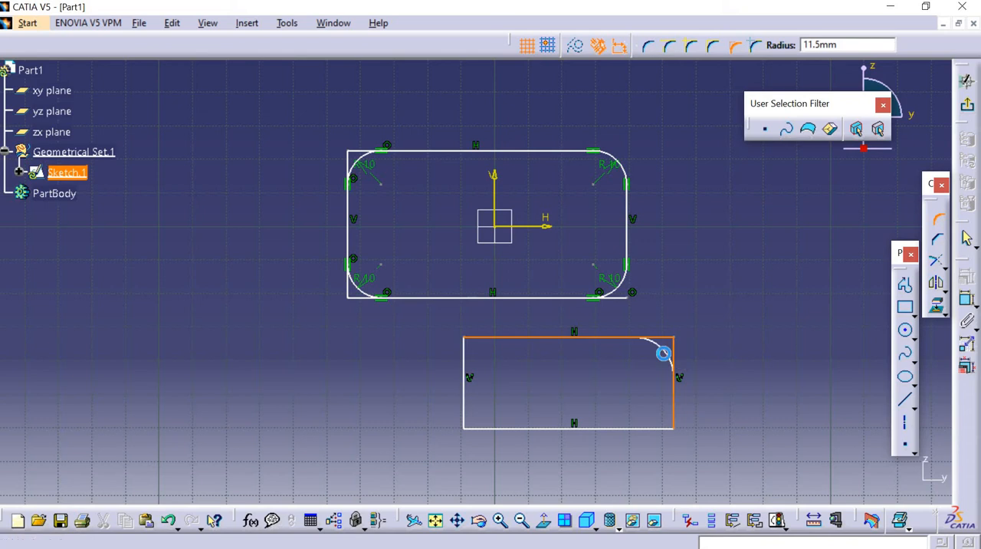
left_click(663, 351)
middle_click_drag(691, 339, 690, 203, "ctrl")
middle_click(718, 337)
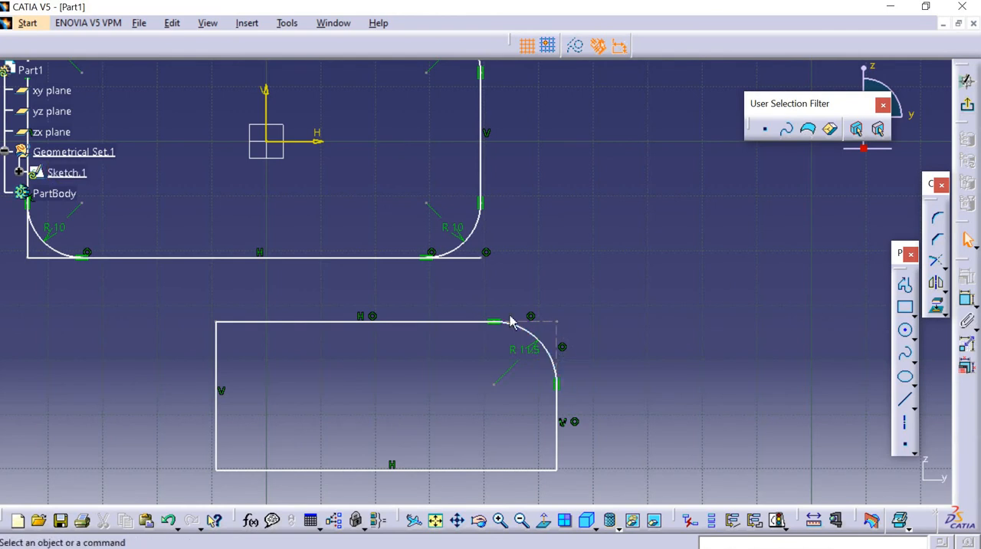
Set the radius of the lower rectangle's upper-right corner to 10 mm.
middle_click_drag(580, 328, 622, 281)
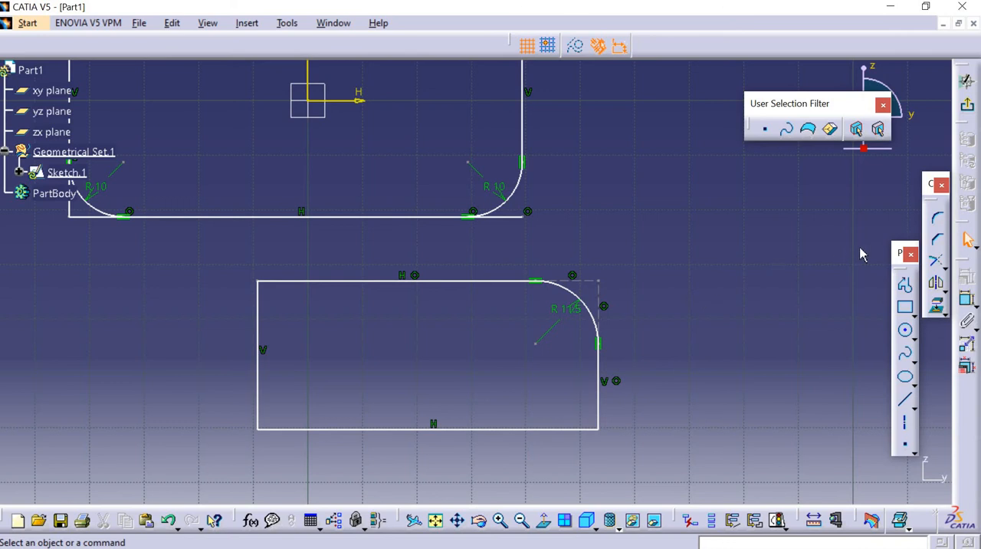
double_click(565, 309)
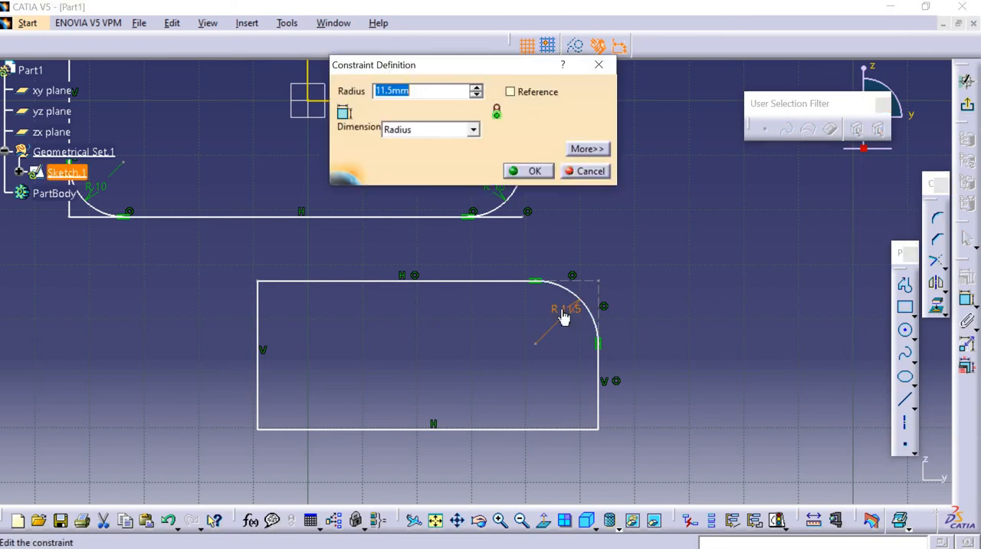
type("10")
key("Return")
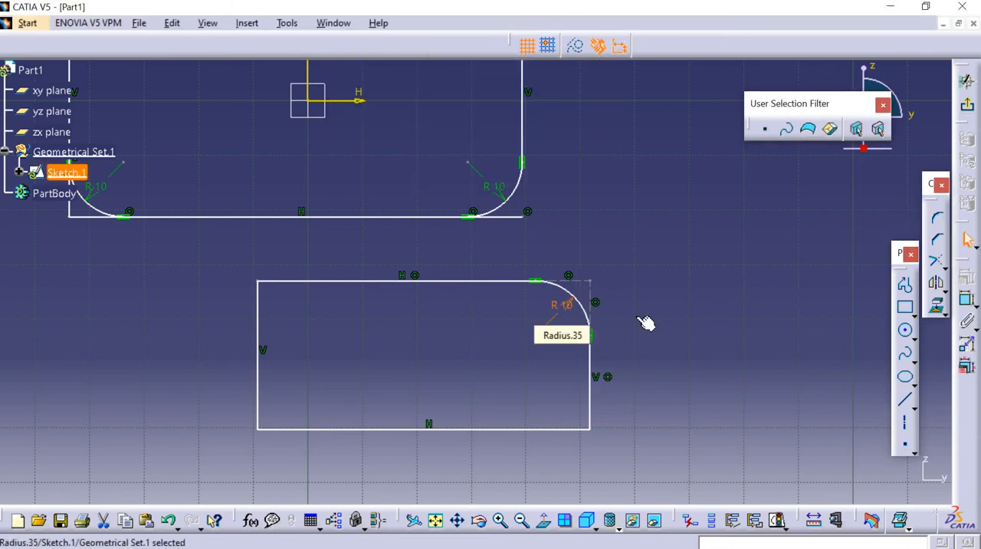
Add a Corner of about 6 mm radius at the lower rectangle's upper left with the Construction Lines No Trim option.
left_click(937, 220)
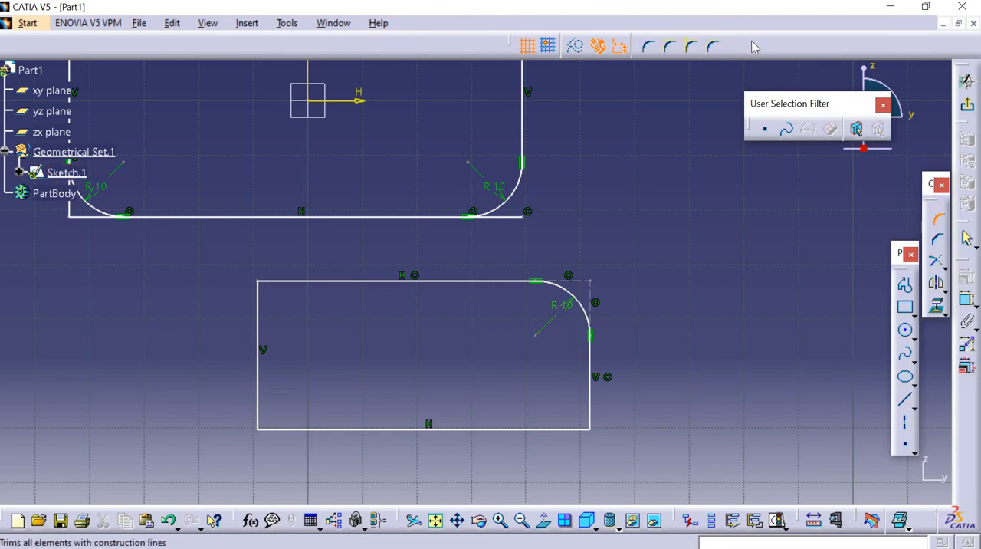
left_click(755, 48)
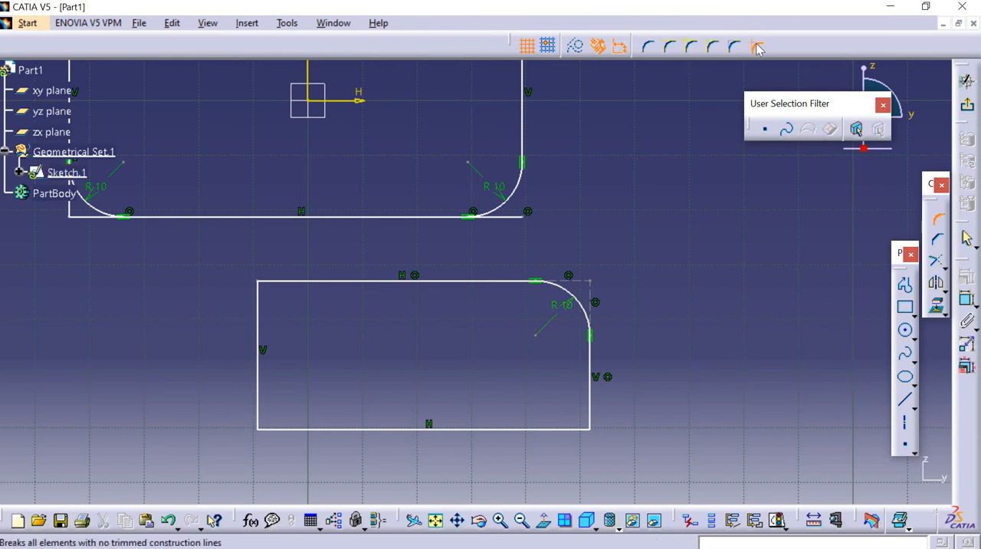
left_click(292, 282)
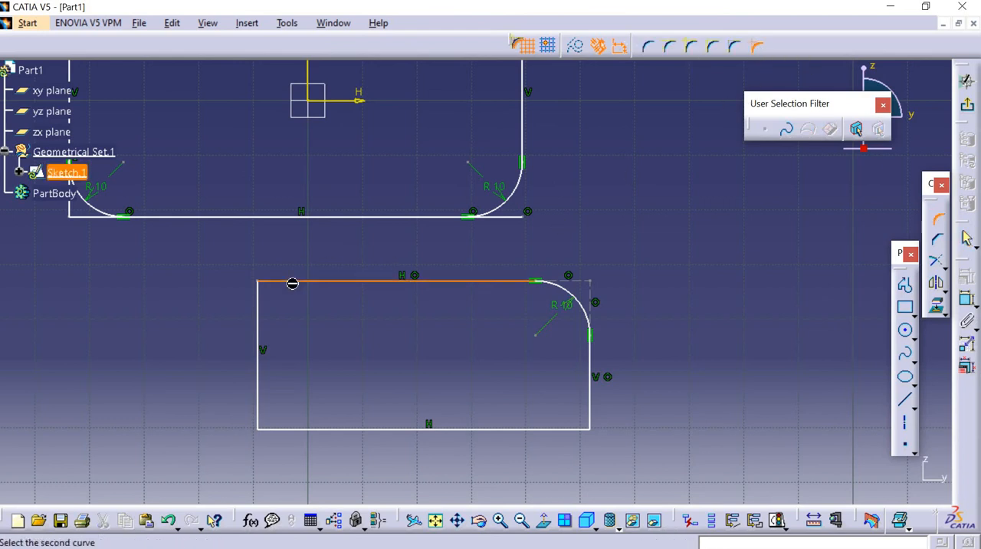
left_click(263, 310)
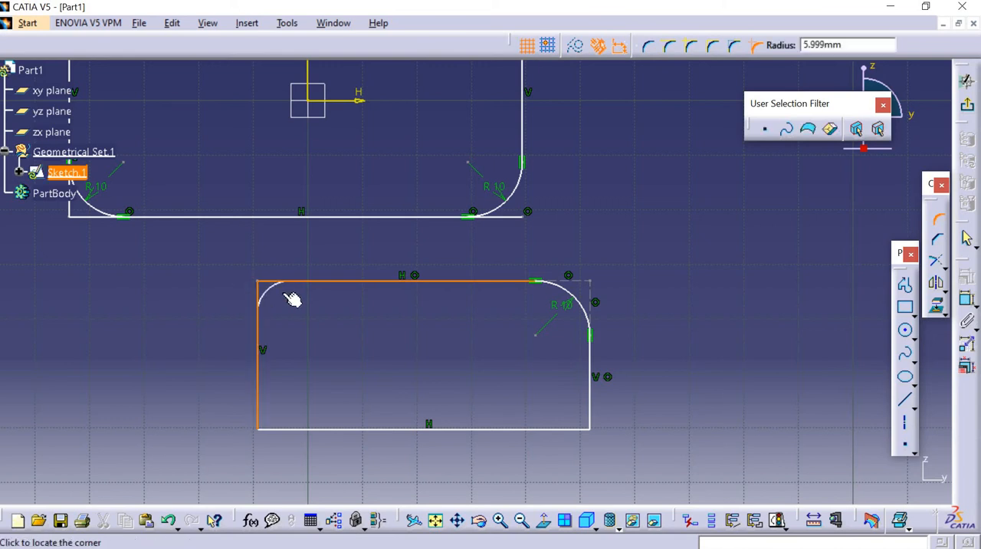
left_click(293, 298)
Set the radius of the lower rectangle's upper-left corner to 10 mm.
double_click(280, 292)
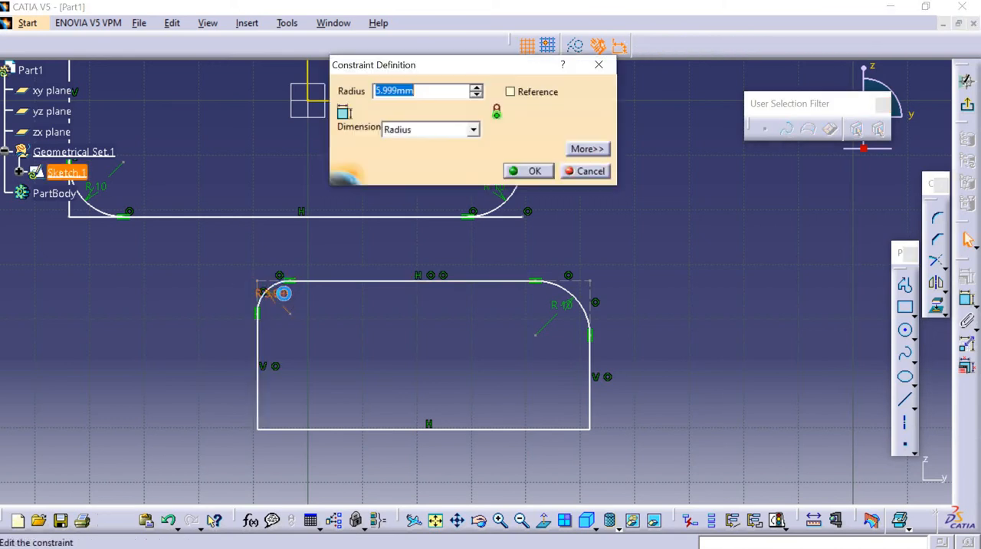
type("10")
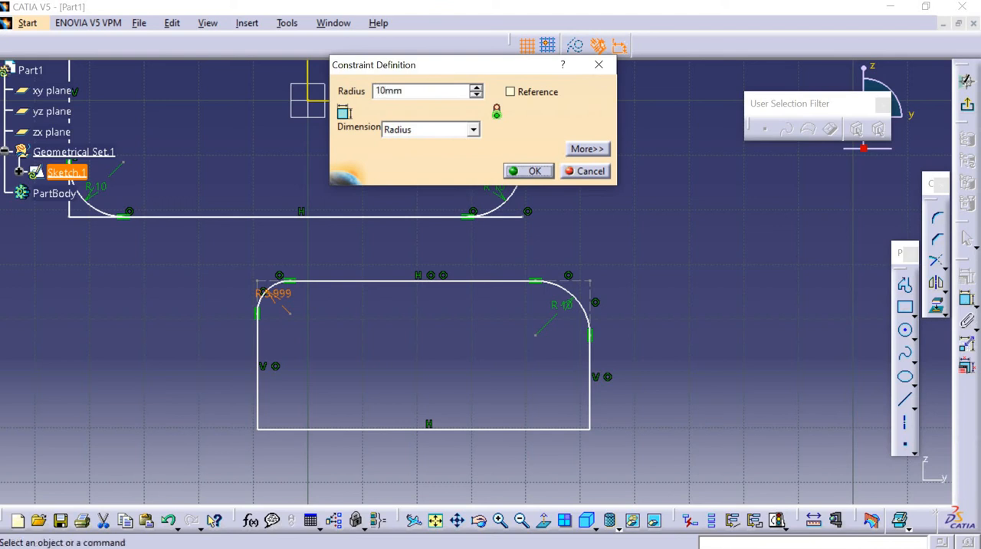
key("Return")
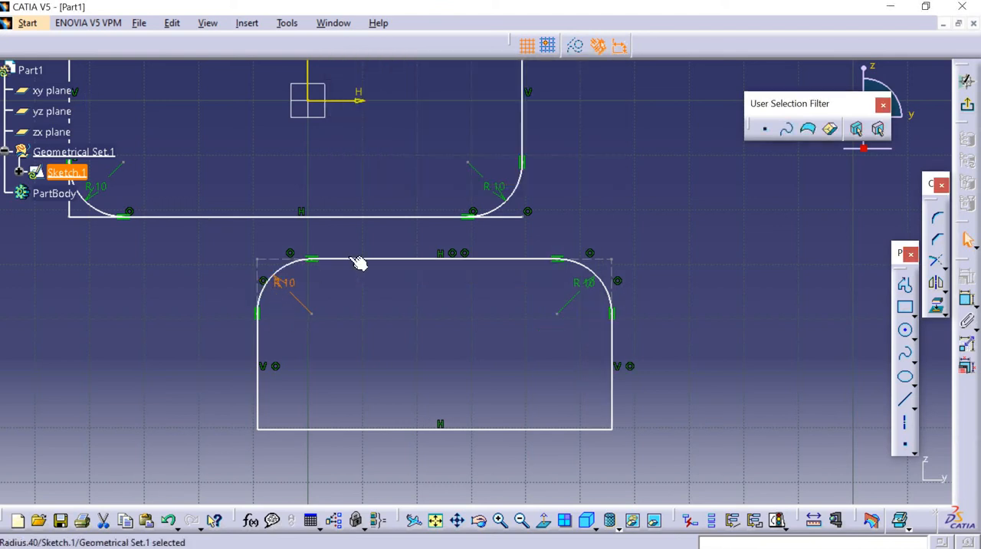
Delete both rounded rectangles together with their constraints from the sketch.
mouse_move(230, 253)
middle_mouse_down()
mouse_move(223, 223)
mouse_move(219, 259)
middle_mouse_up()
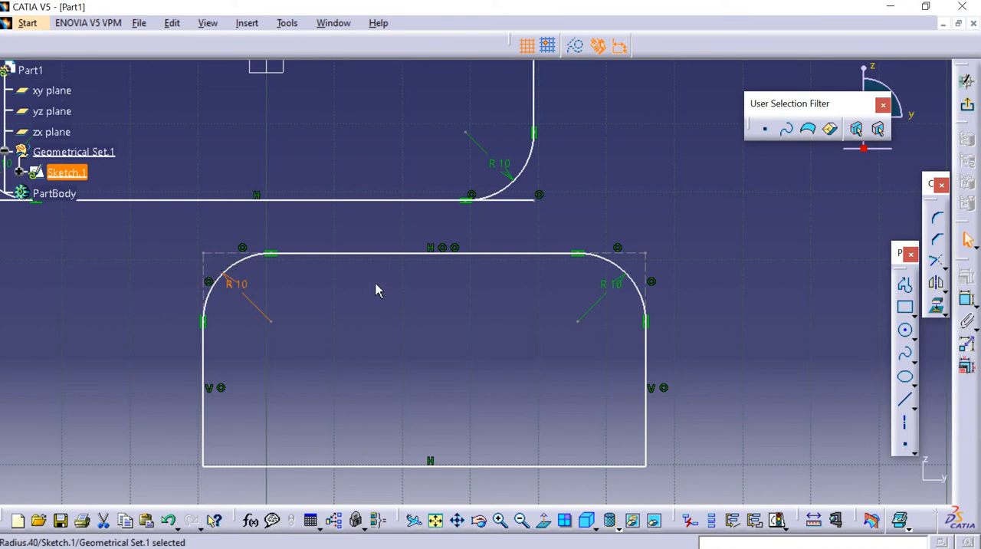
middle_click_drag(425, 332, 484, 444)
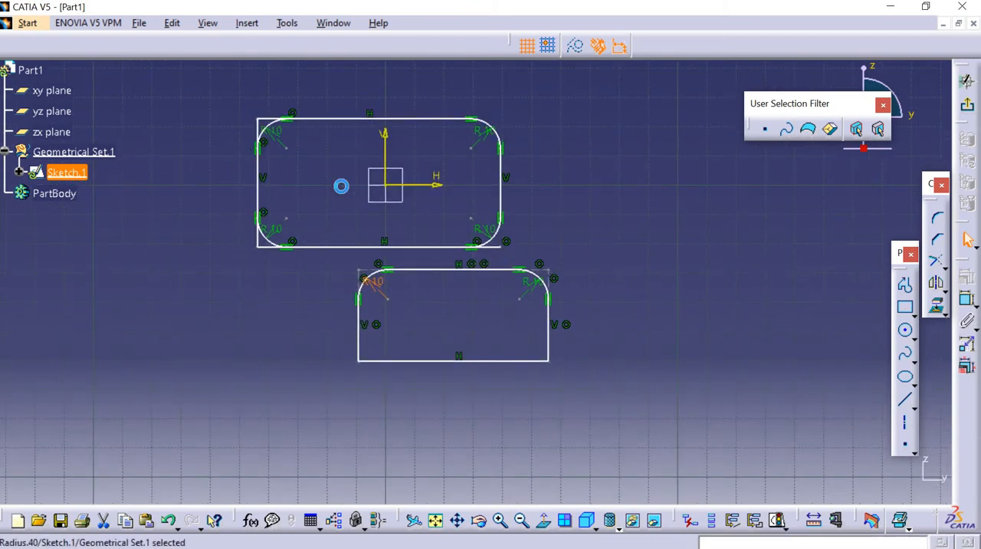
left_click_drag(223, 110, 652, 406)
key("Delete")
Sketch a new rectangle about 73 mm wide and 50 mm high around the sketch origin.
left_click(902, 307)
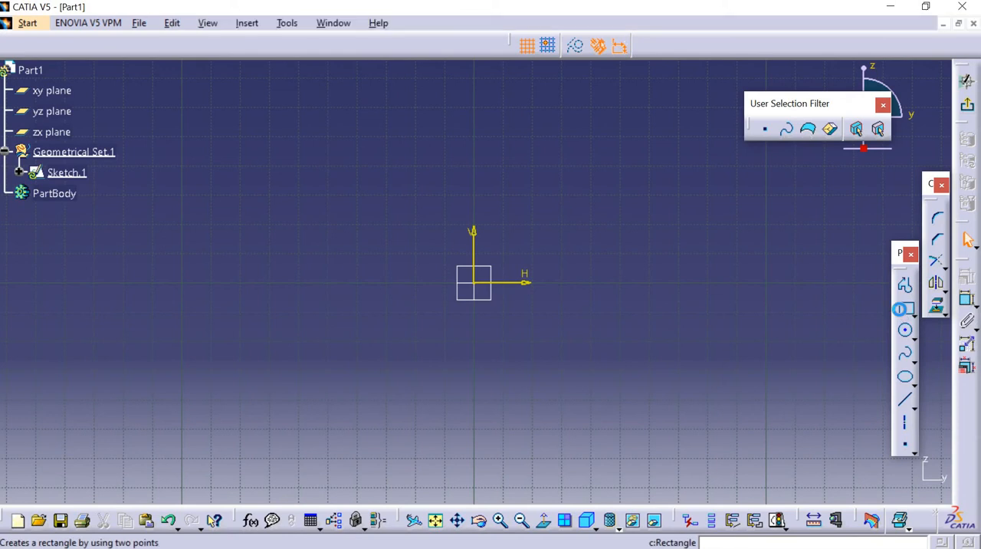
left_click(388, 196)
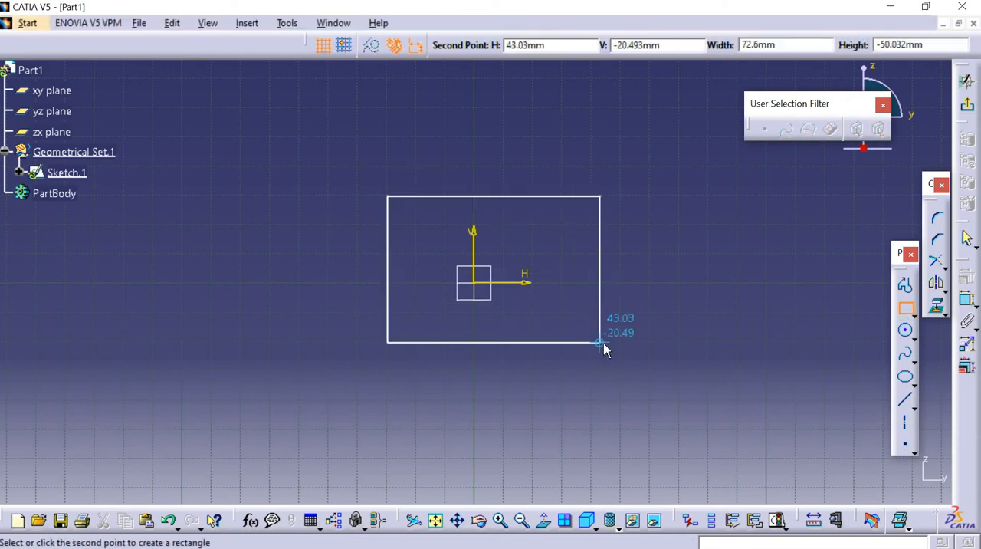
left_click(603, 346)
Add a 45° Chamfer about 14.5 mm long at the rectangle's upper right with the Trim All Elements option.
left_click(939, 241)
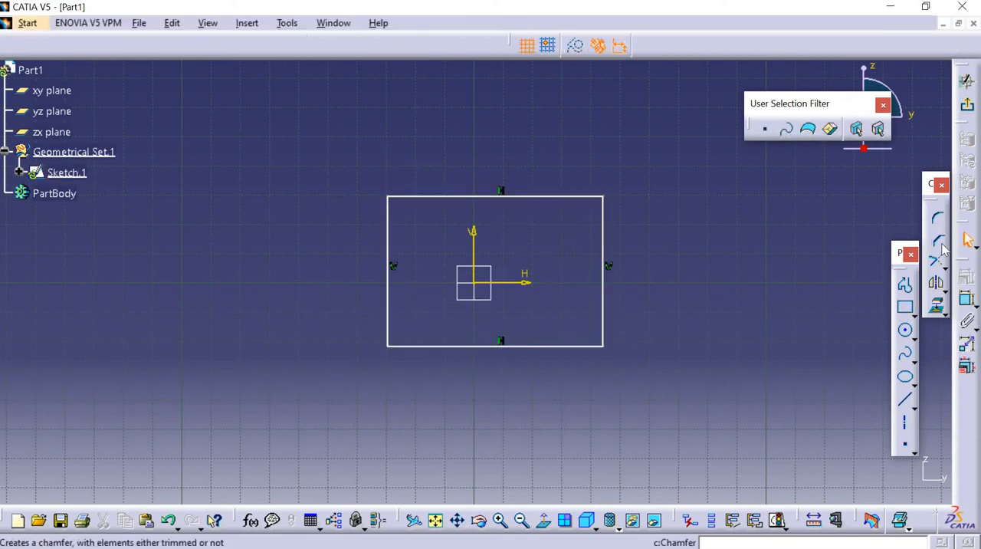
left_click(939, 243)
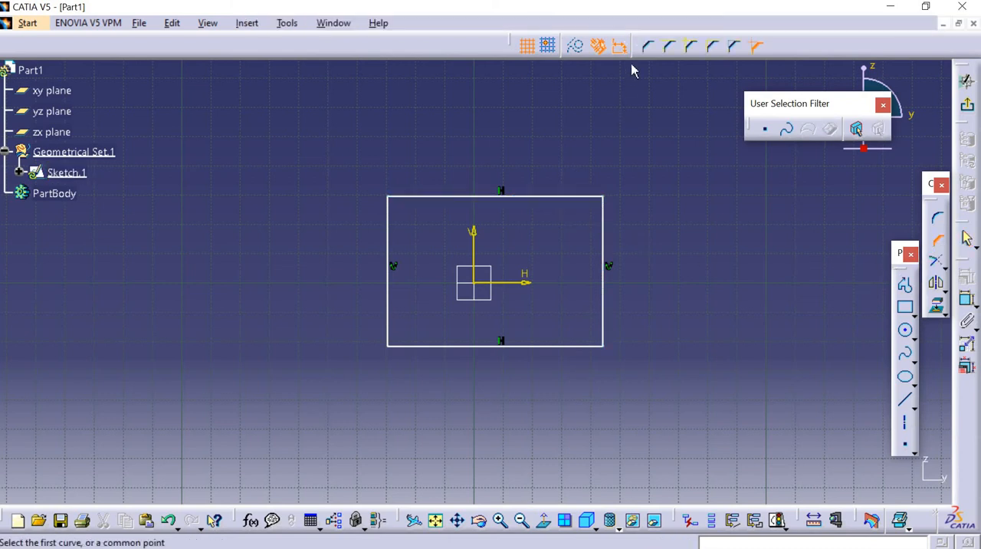
left_click(650, 47)
left_click(551, 196)
left_click(604, 241)
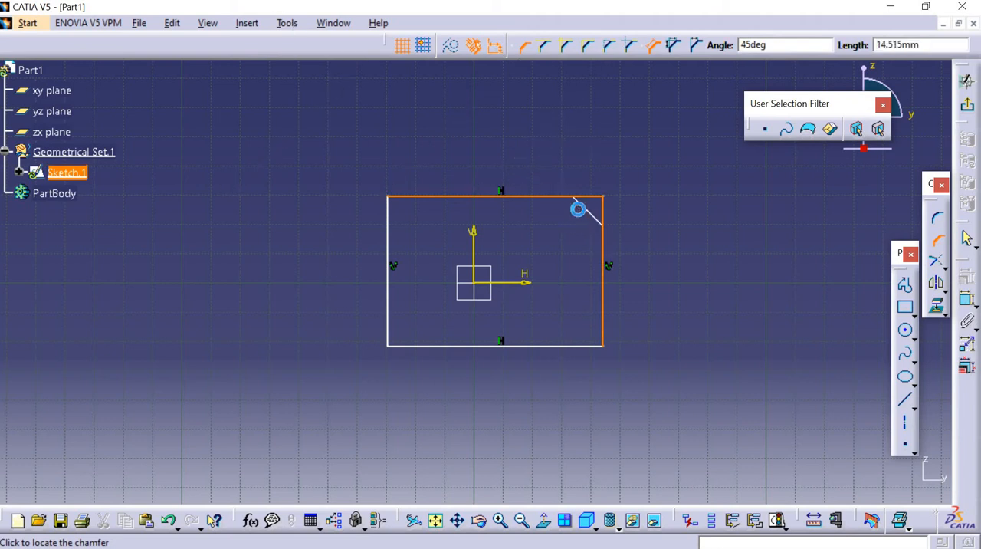
left_click(578, 209)
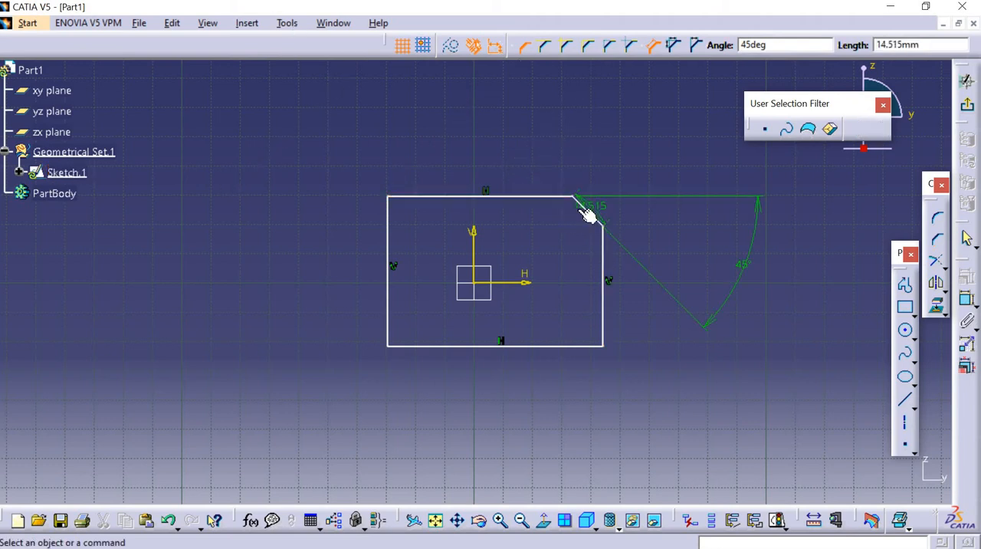
Set the upper-right chamfer's angle to 50° and its length to 15 mm.
double_click(740, 264)
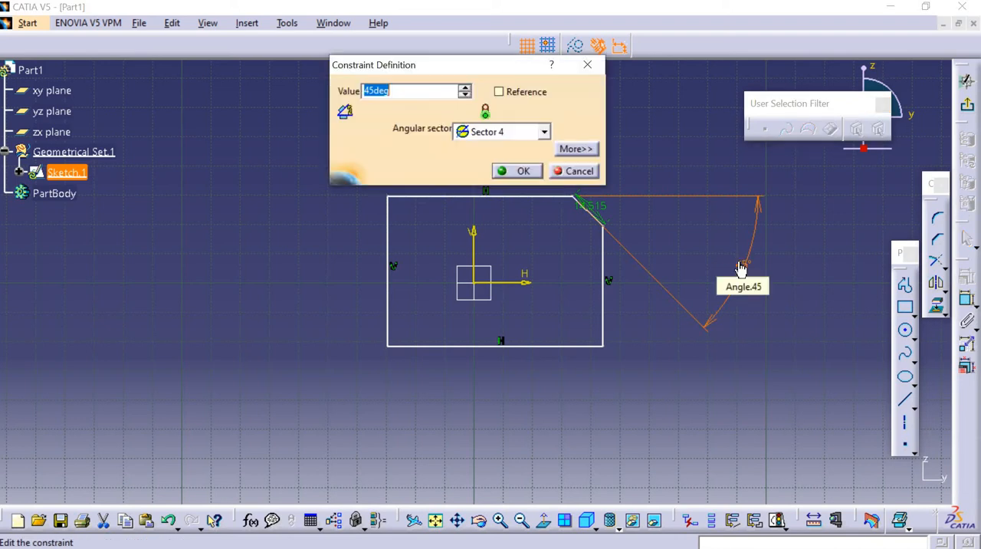
type("50")
key("Return")
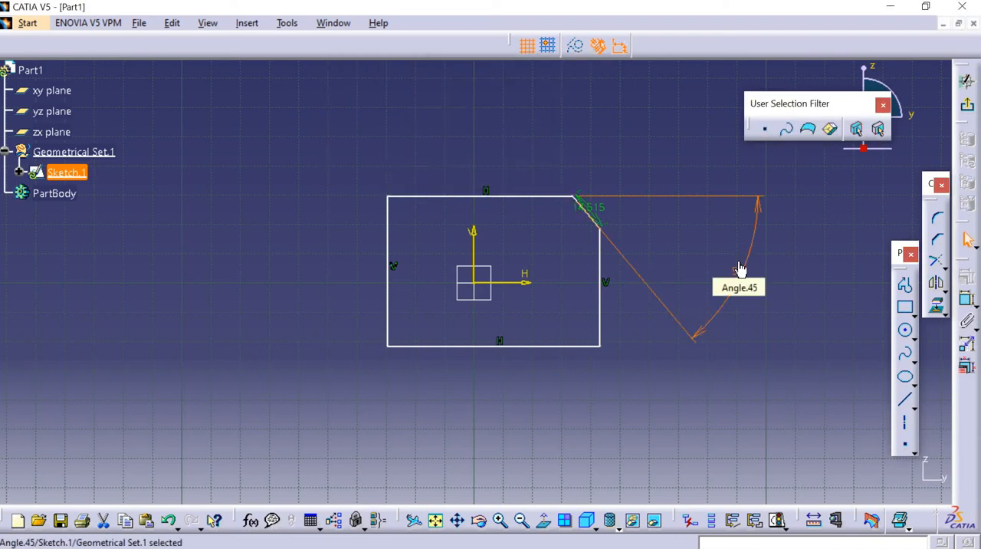
double_click(596, 204)
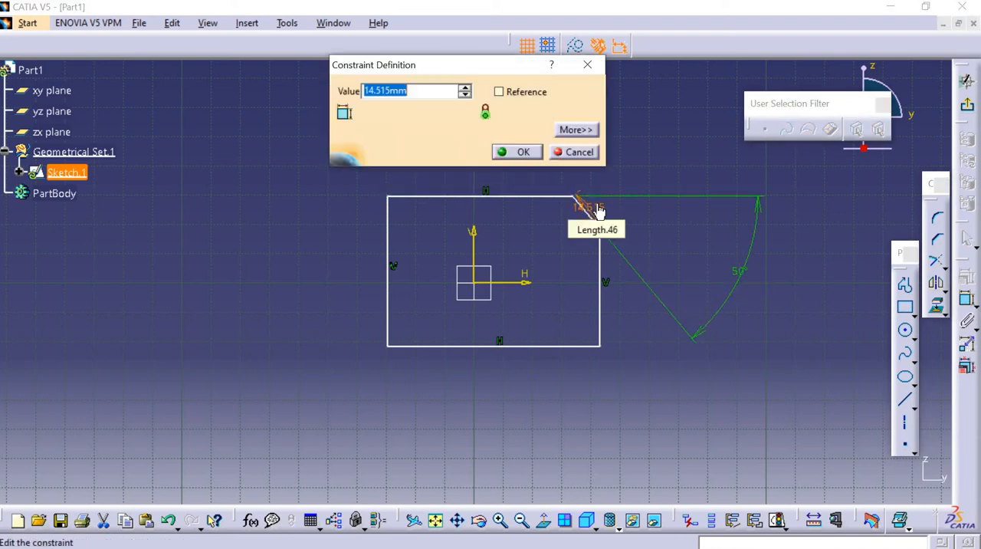
type("15")
key("Return")
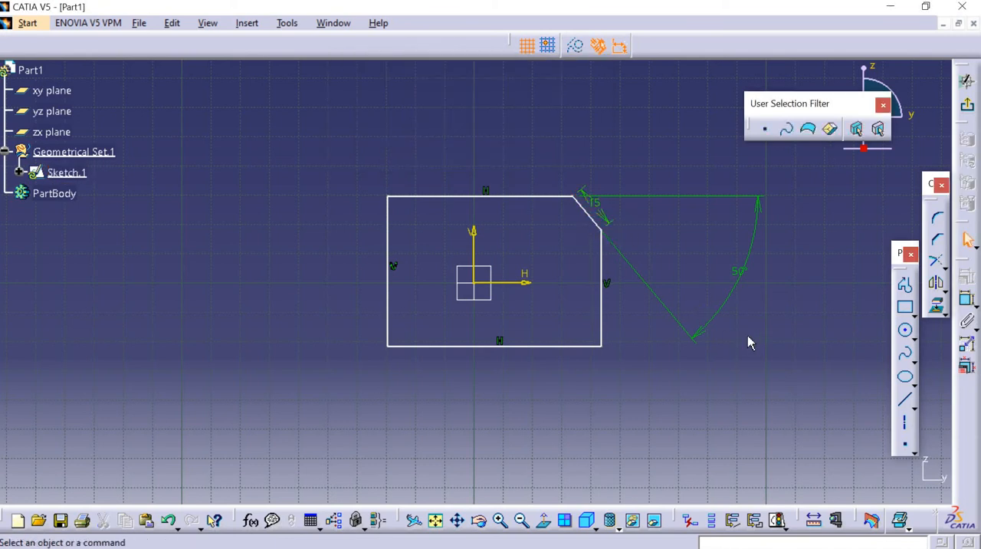
Add a 45° Chamfer about 15.3 mm long at the rectangle's upper left, trimming only the first element, the top edge.
left_click(938, 240)
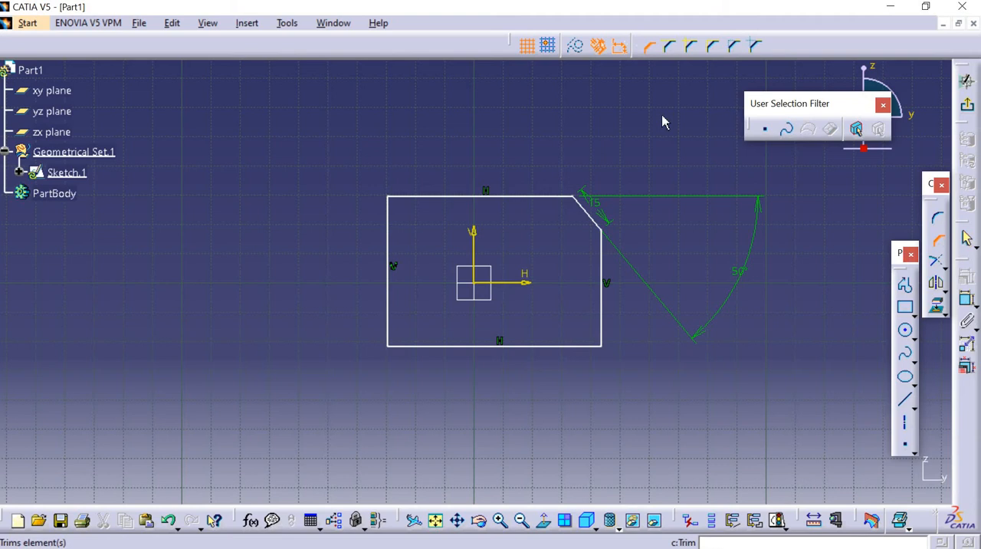
left_click(668, 47)
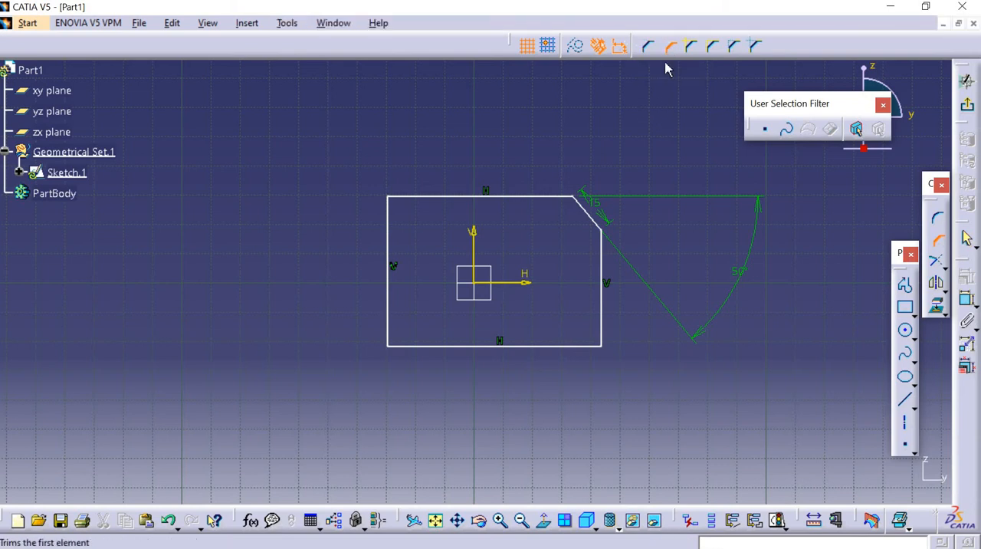
left_click(395, 197)
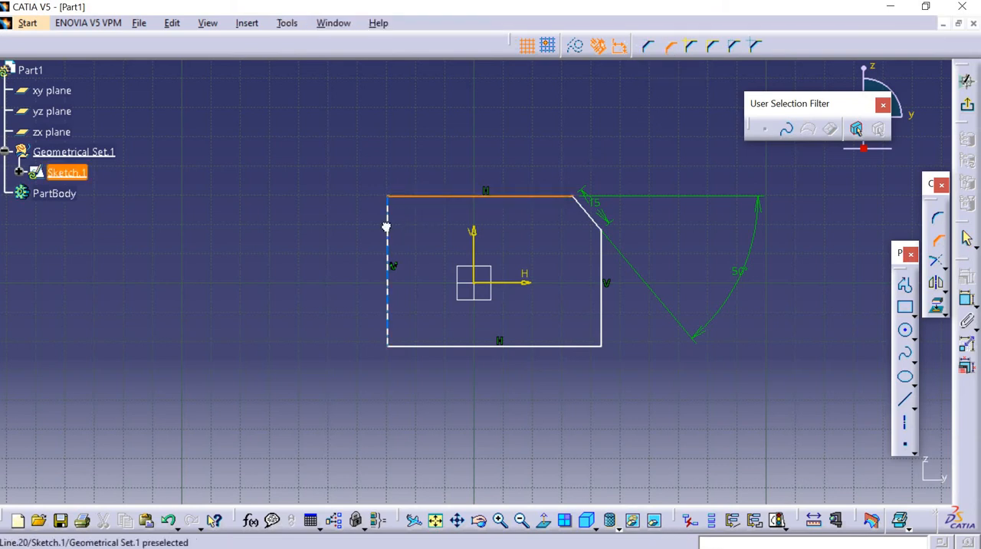
left_click(388, 223)
left_click(397, 219)
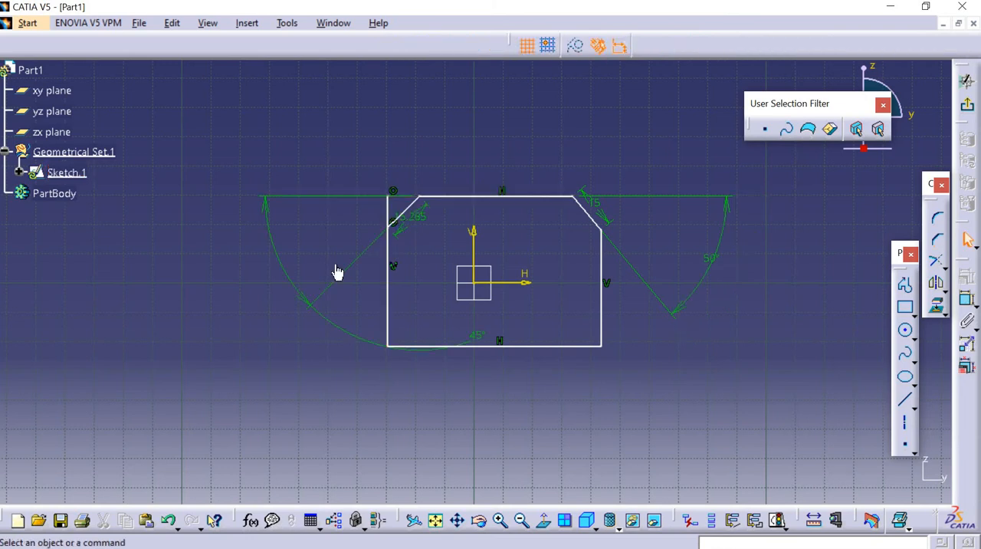
Set the upper-left chamfer's angle to 50° and its length to 15 mm.
double_click(476, 336)
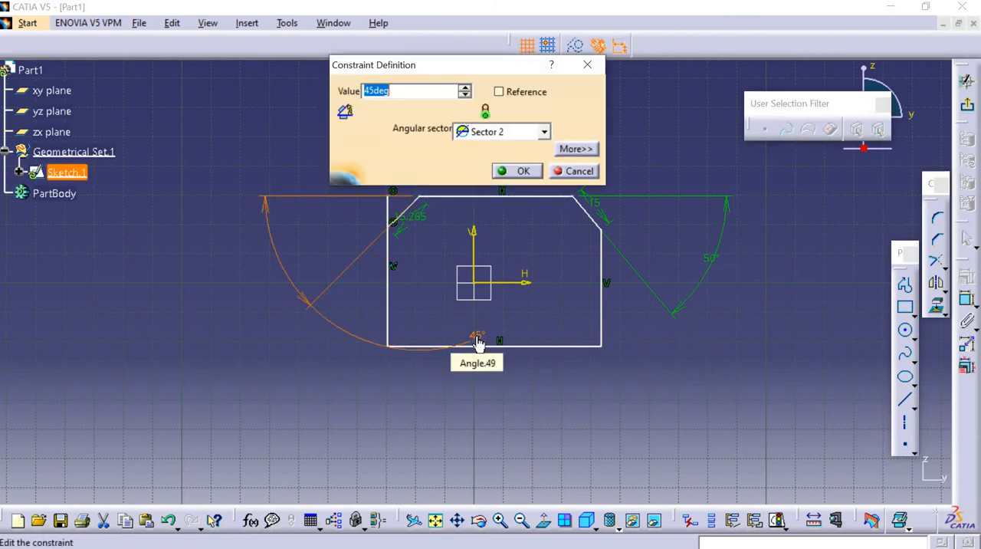
type("50")
key("Return")
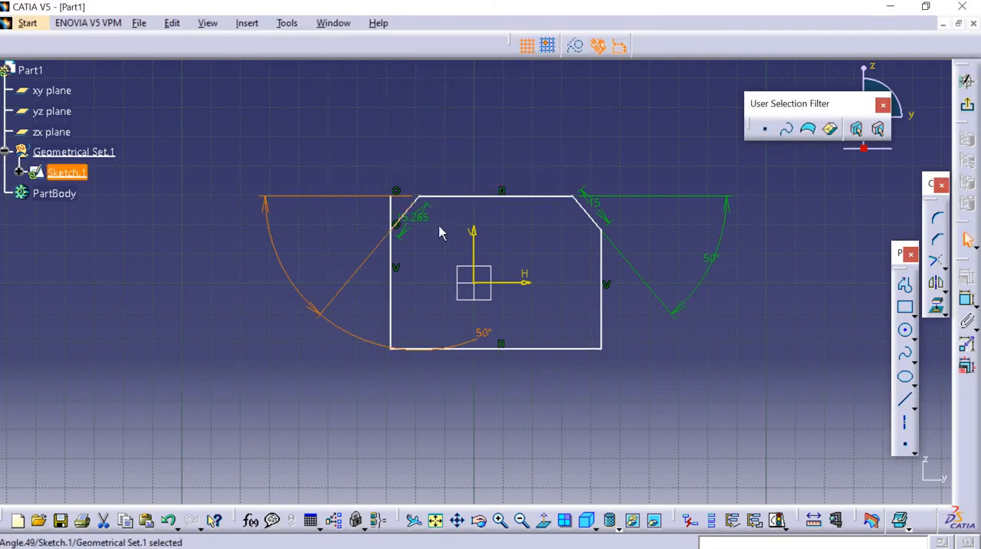
double_click(413, 218)
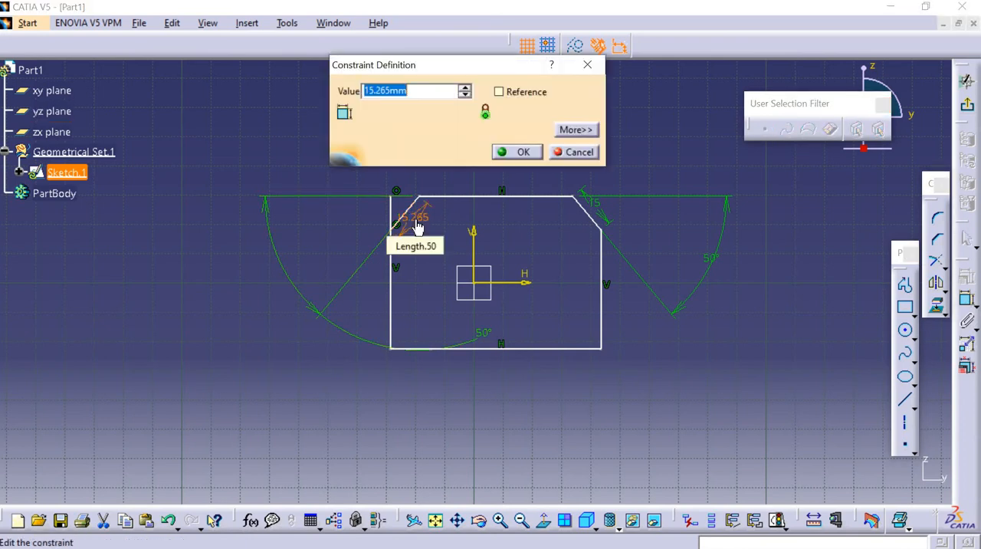
type("15")
key("Return")
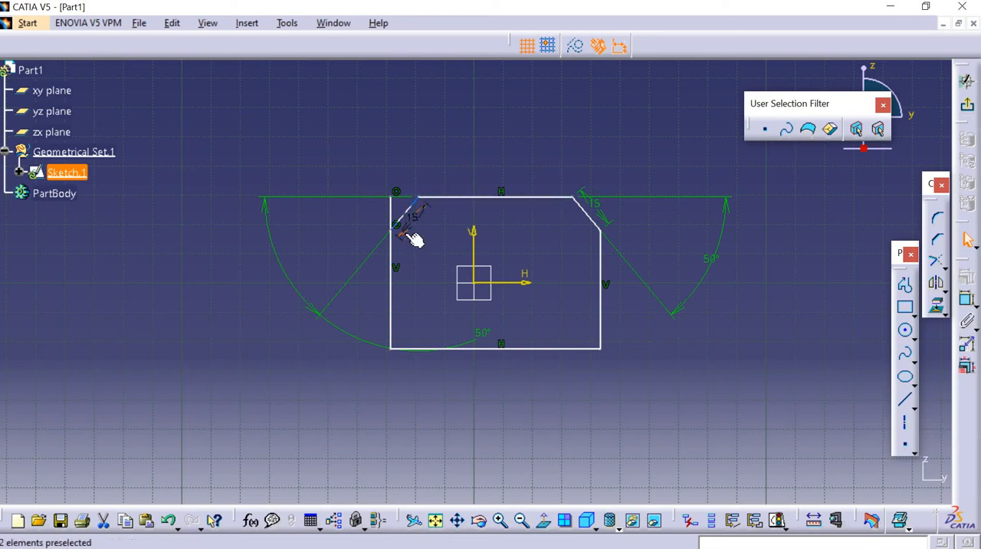
Add a 45° Chamfer about 15 mm long between the bottom and right edges with the No Trim option.
left_click(936, 239)
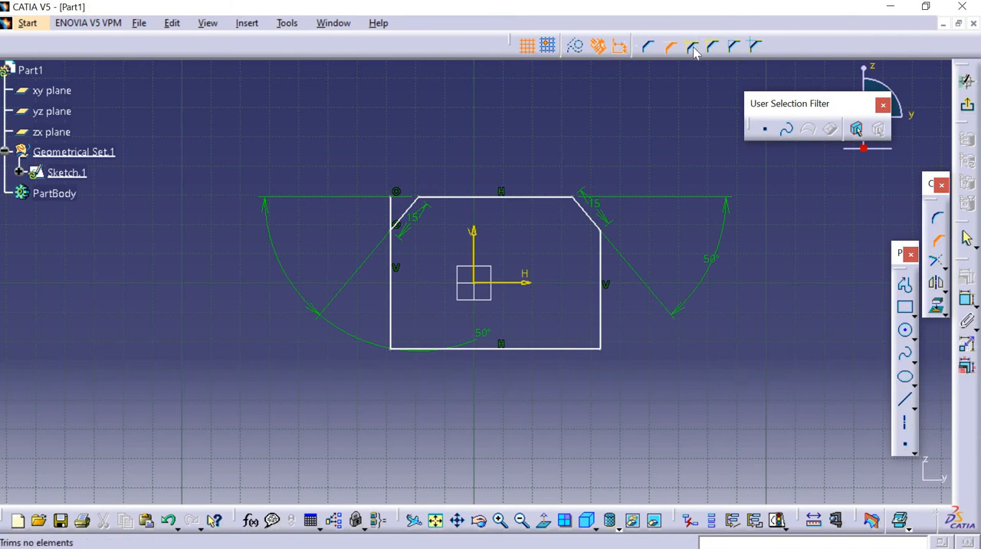
left_click(693, 47)
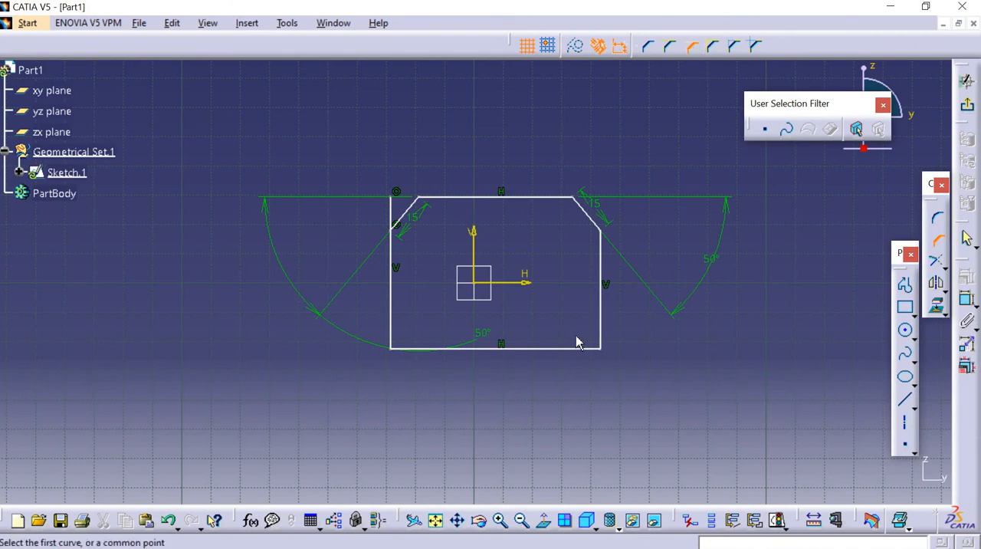
left_click(556, 348)
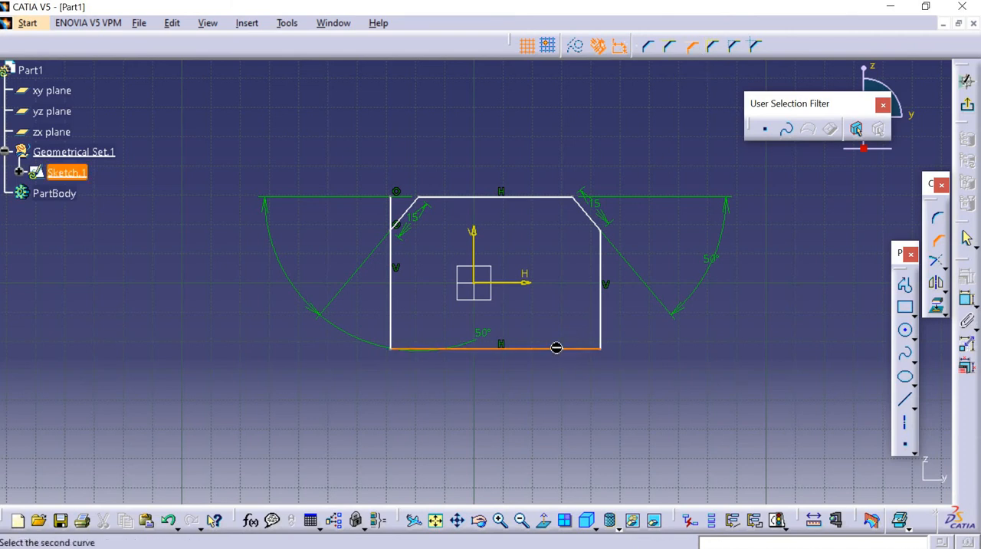
left_click(600, 329)
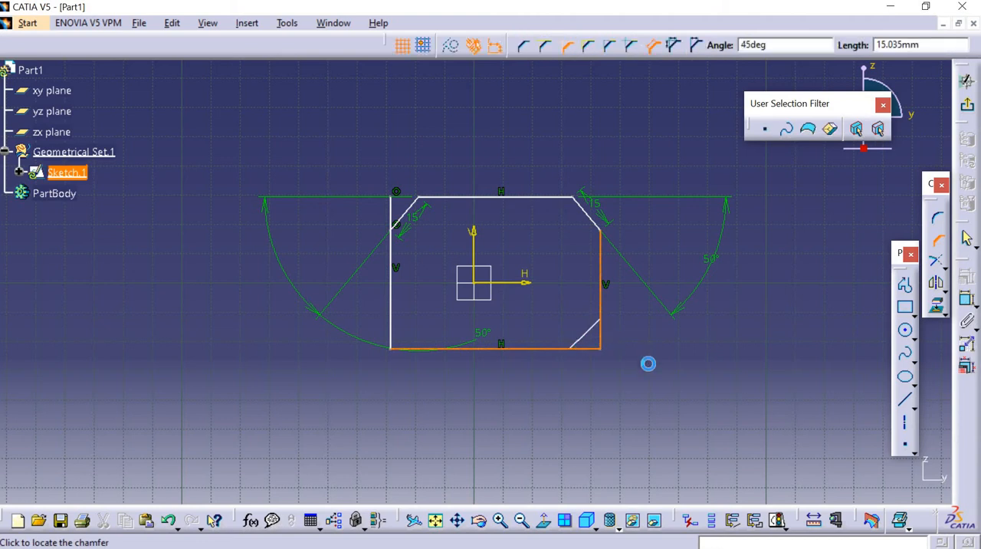
left_click(647, 363)
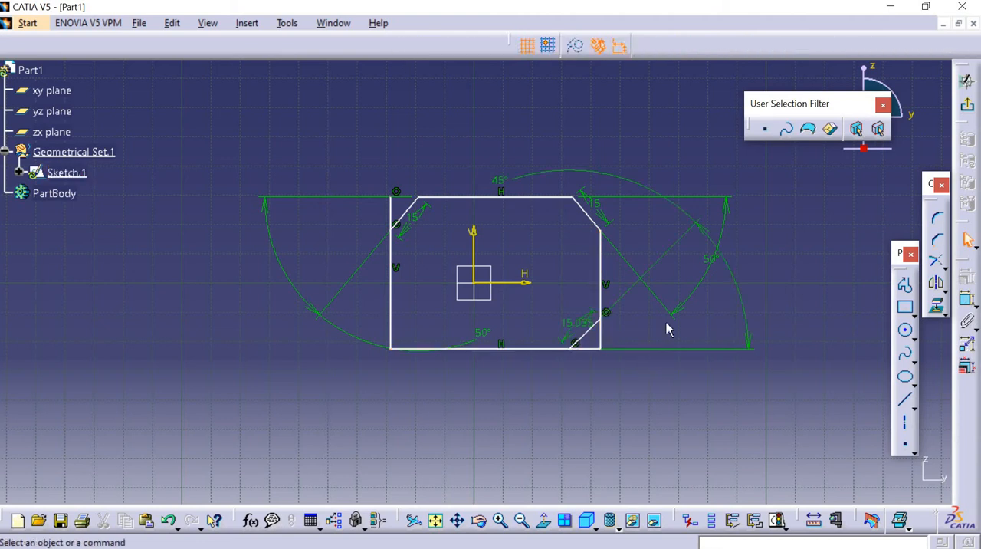
Set the lower-right chamfer's length to 15 mm and move the upper-left chamfer's 50° dimension text between its extension lines.
double_click(587, 328)
type("15")
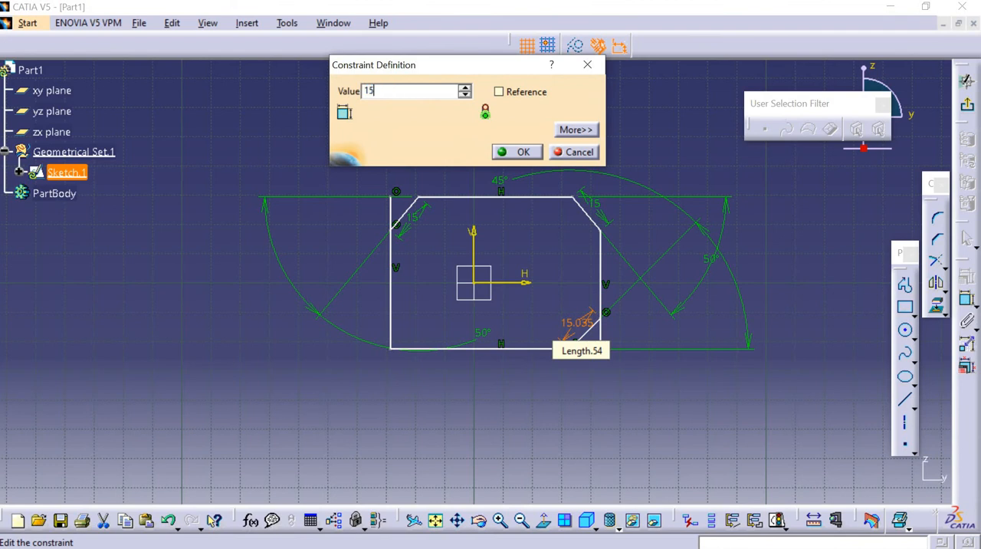
key("Return")
left_click(606, 366)
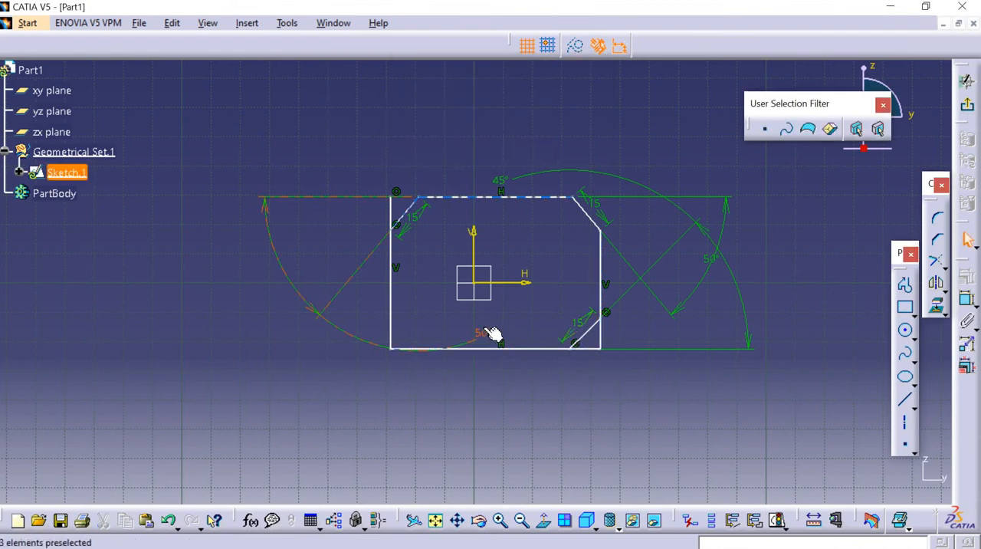
left_click_drag(488, 332, 327, 312)
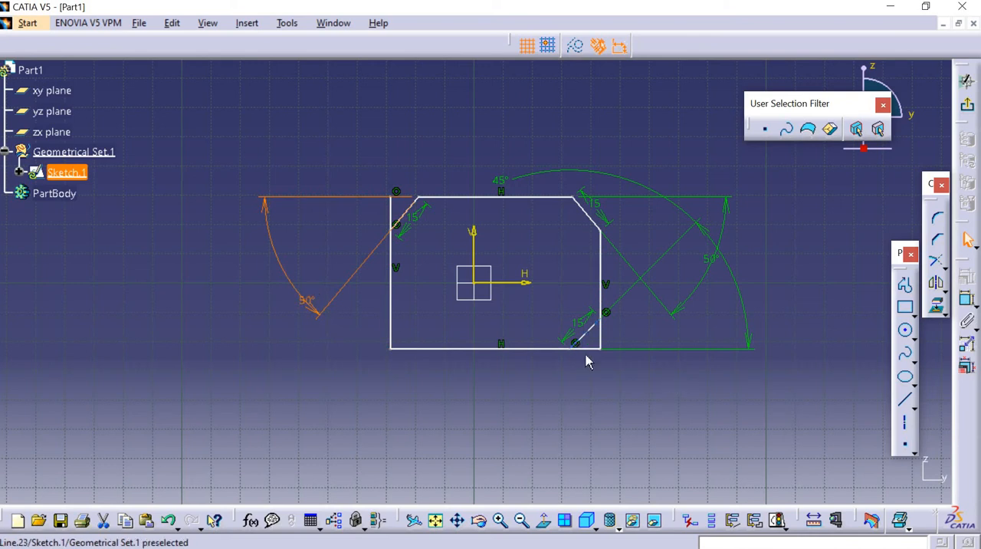
Add a 45° Chamfer about 12.1 mm long between the left and bottom edges, trimming both with construction lines.
mouse_move(587, 357)
middle_mouse_down()
mouse_move(574, 324)
mouse_move(539, 328)
mouse_move(559, 277)
middle_mouse_up()
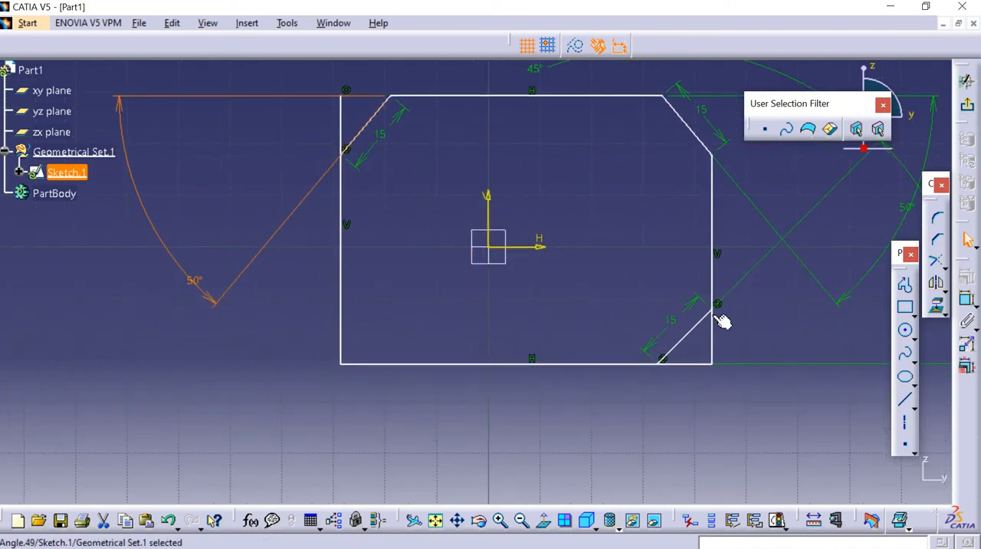
left_click(936, 239)
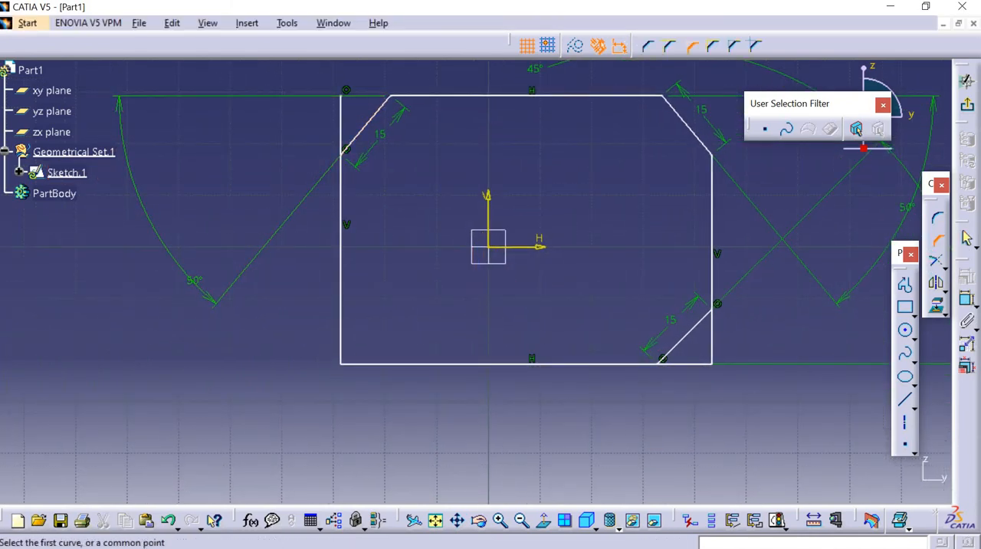
left_click(736, 48)
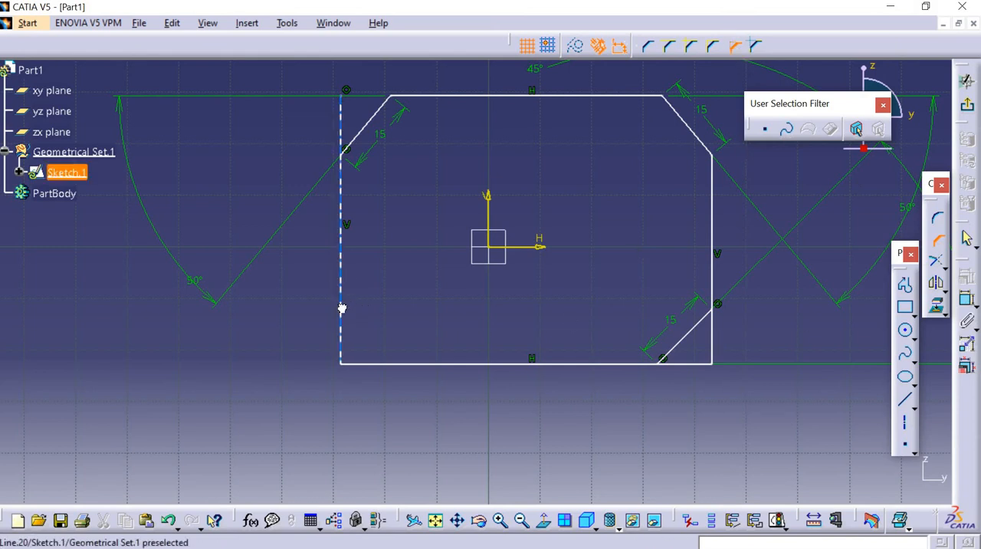
left_click(341, 306)
left_click(399, 363)
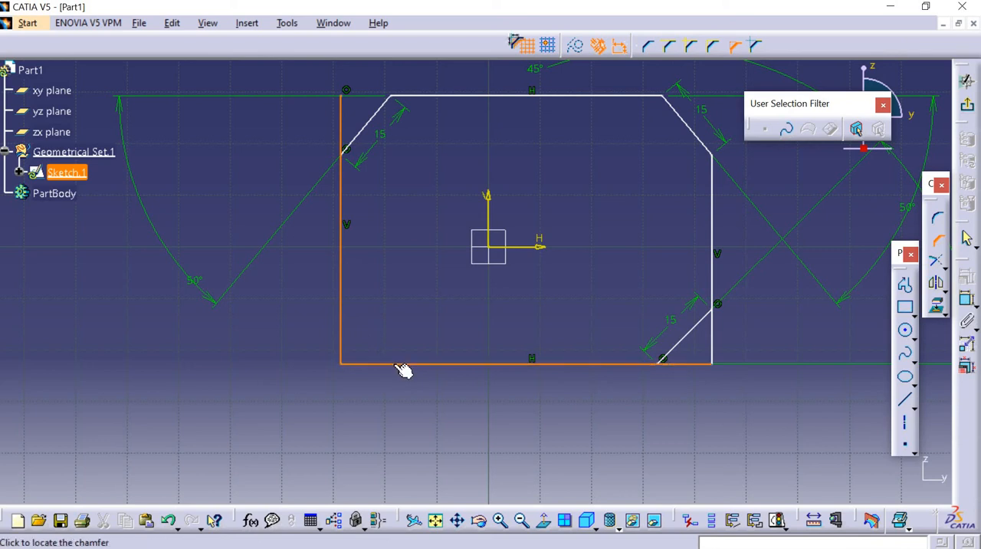
left_click(366, 345)
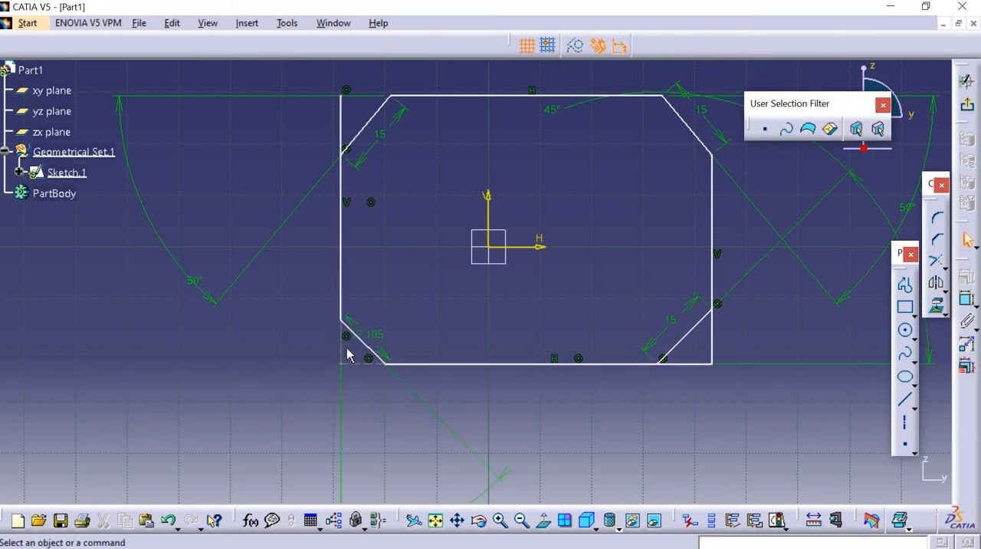
Set the lower-left chamfer's length to 15 mm and its angle to 50°.
double_click(373, 335)
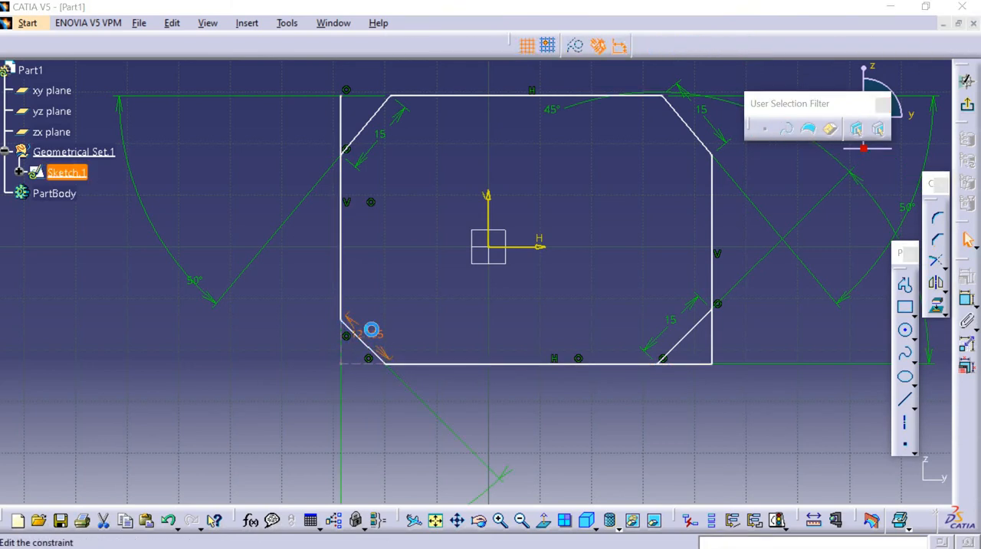
type("15")
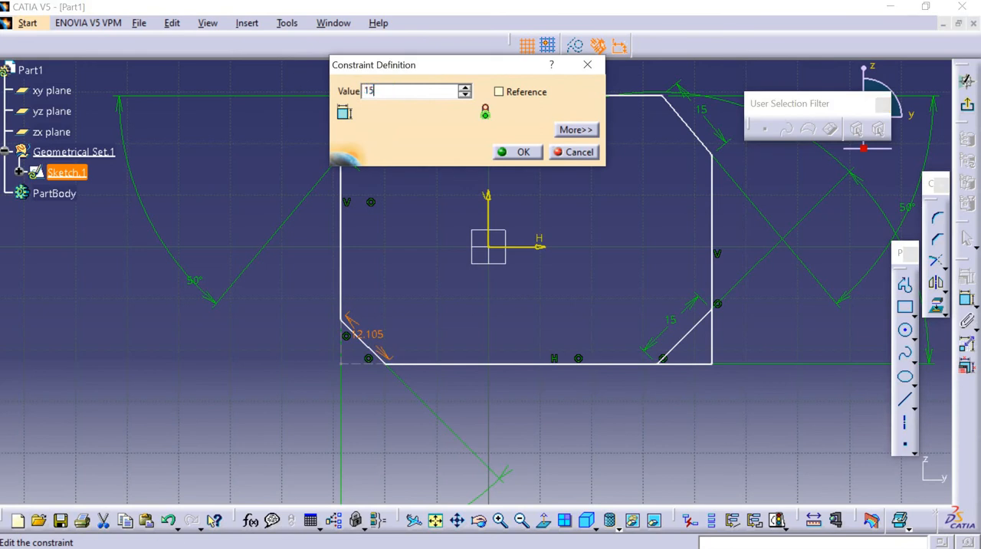
key("Return")
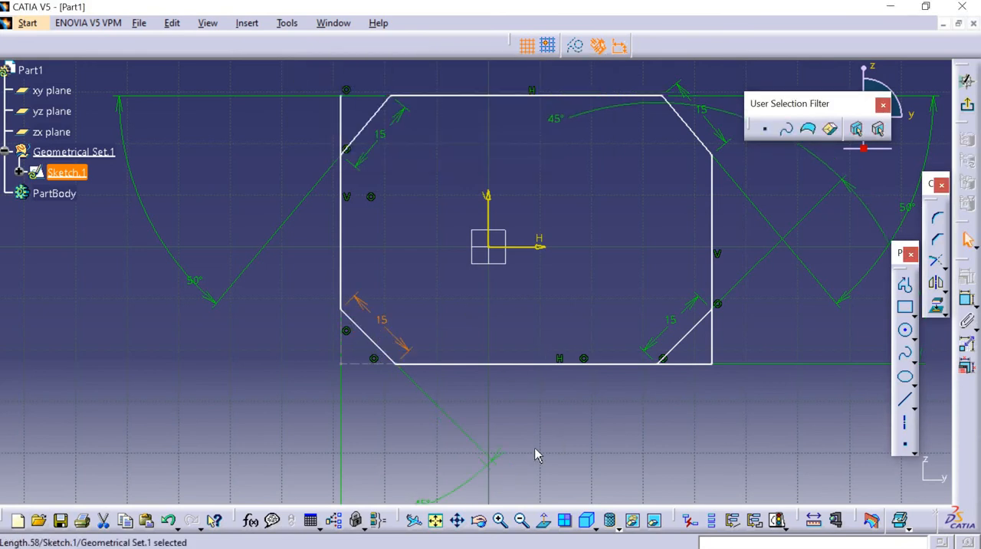
middle_click_drag(537, 454, 534, 386)
left_click(431, 438)
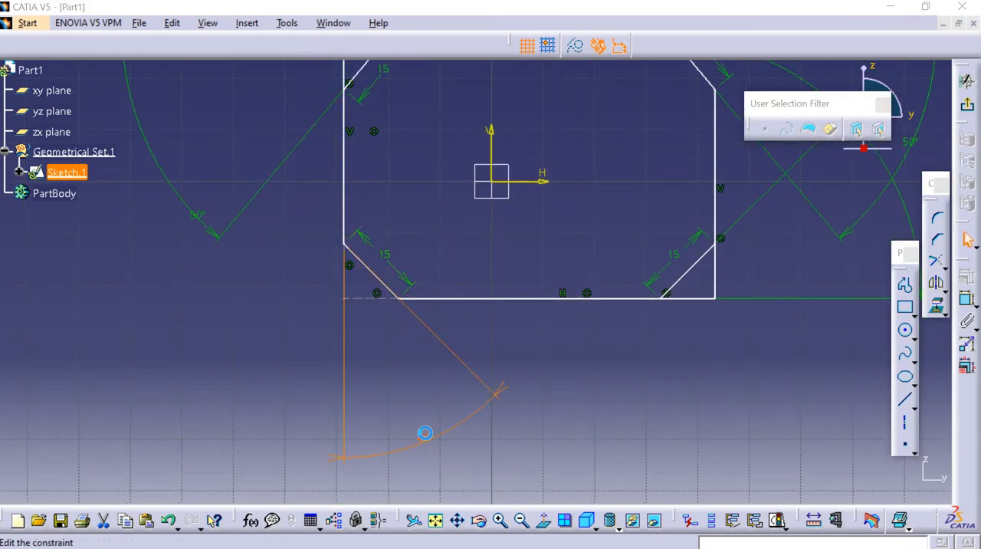
double_click(424, 432)
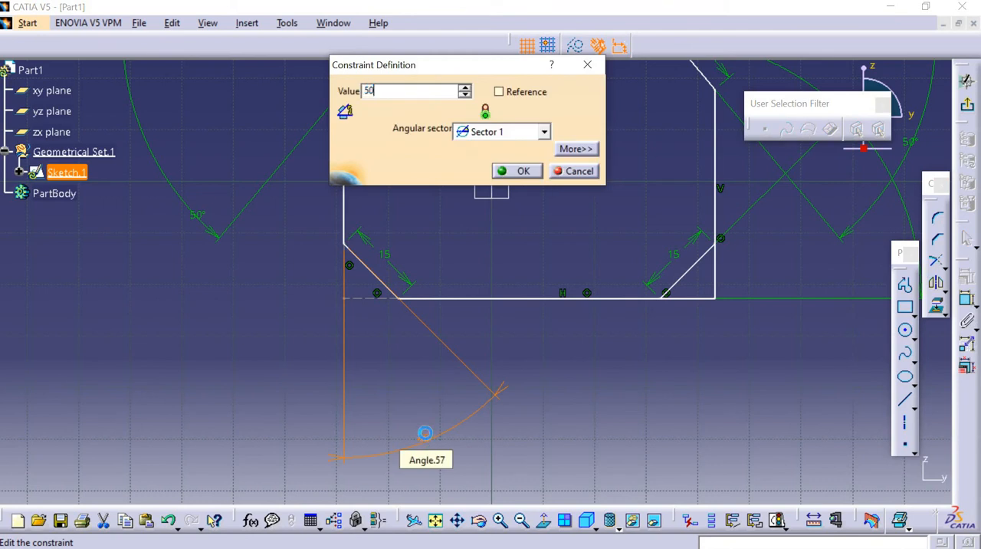
key("Return")
left_click(537, 333)
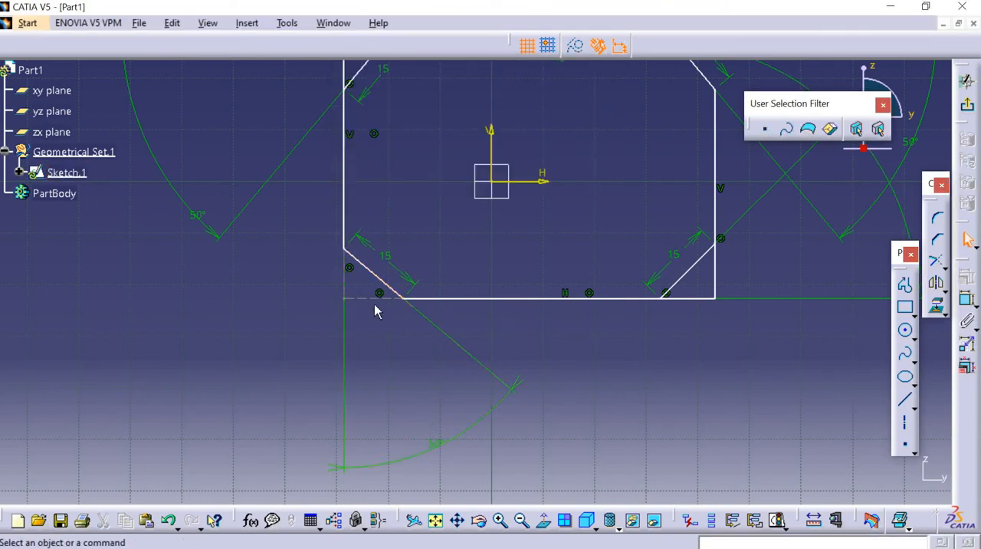
Delete the whole chamfered rectangle together with its constraints.
middle_click_drag(503, 334, 386, 451)
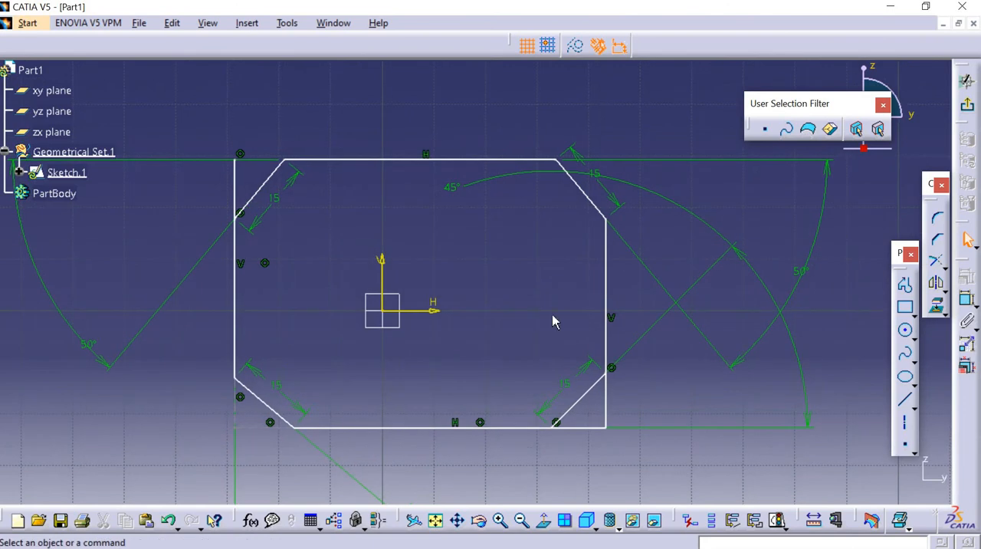
mouse_move(546, 299)
middle_mouse_down()
mouse_move(543, 288)
mouse_move(557, 316)
middle_mouse_up()
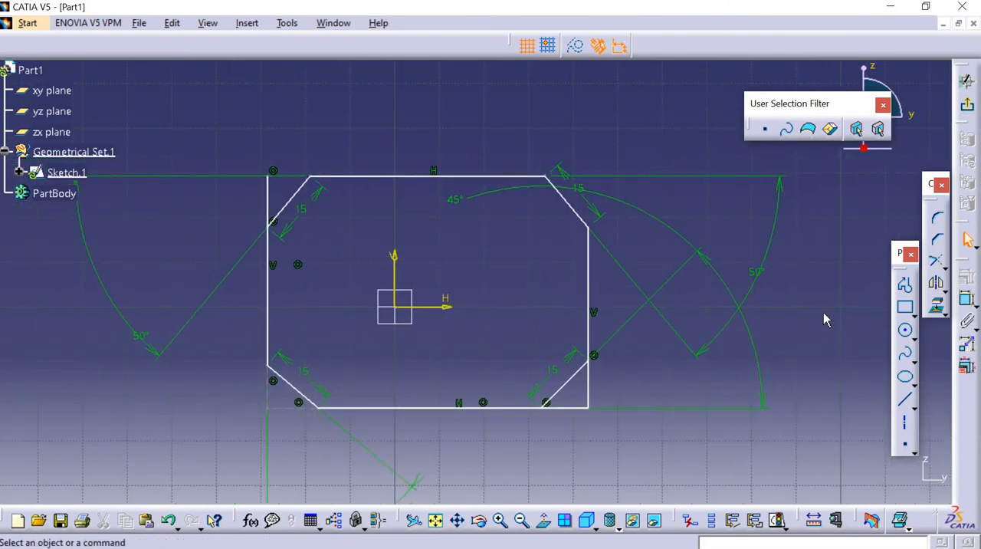
left_click(935, 261)
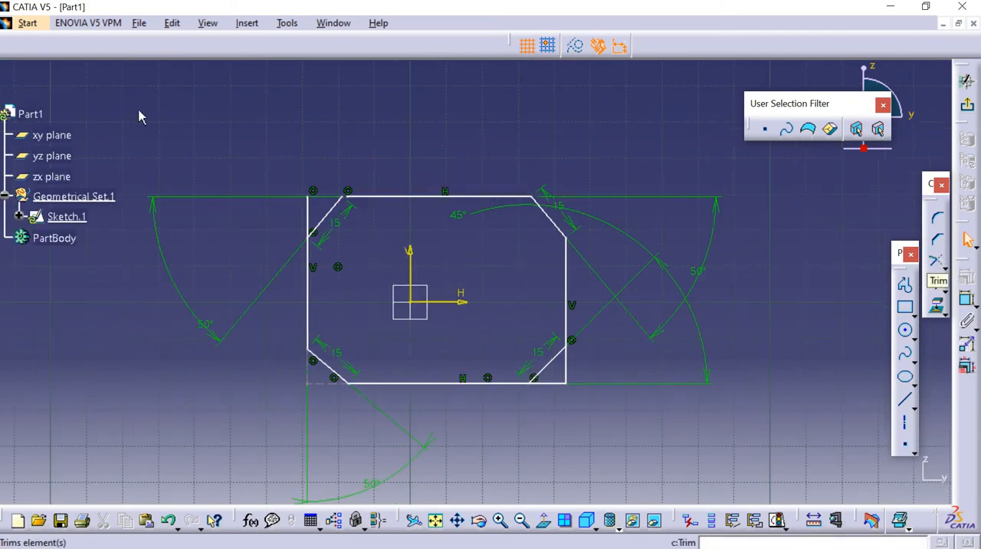
mouse_move(139, 144)
left_mouse_down()
mouse_move(661, 333)
mouse_move(750, 440)
left_mouse_up()
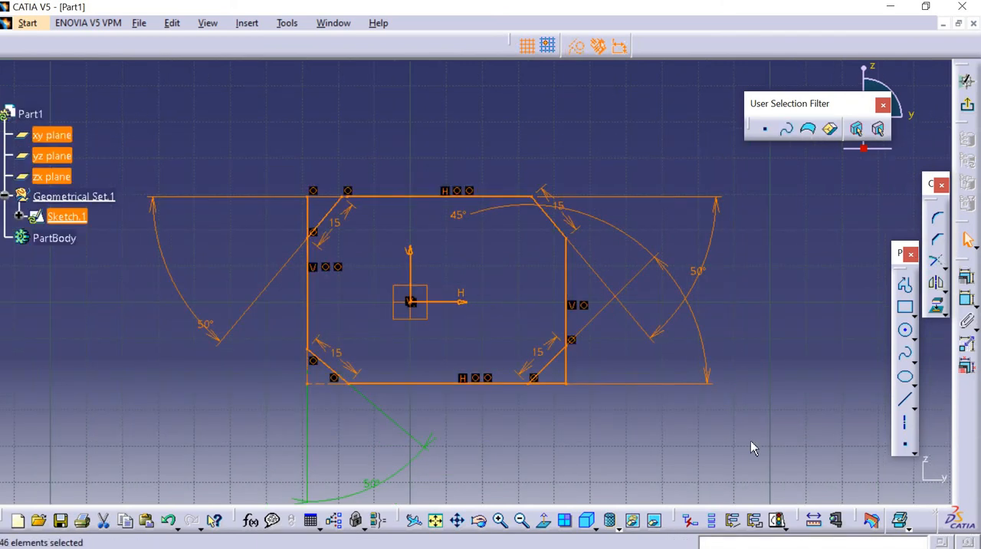
key("Delete")
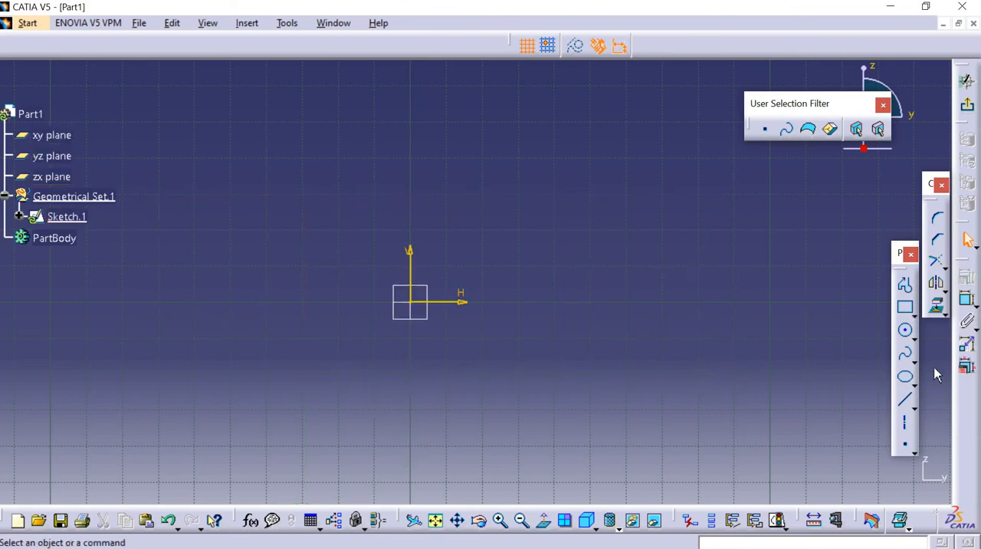
Sketch two diagonal lines crossing each other beside the sketch origin, one descending and one ascending.
left_click(906, 400)
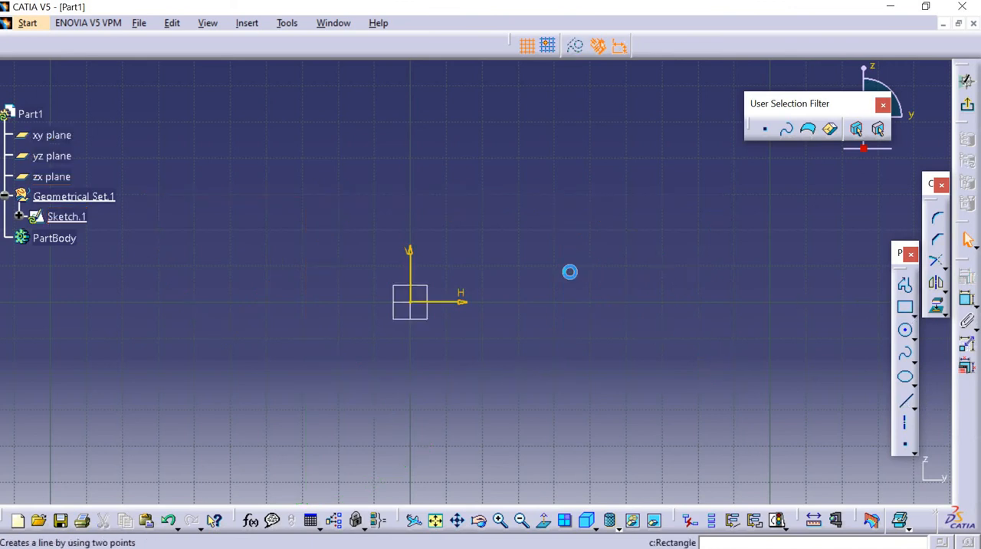
left_click(503, 203)
left_click(754, 342)
left_click(906, 401)
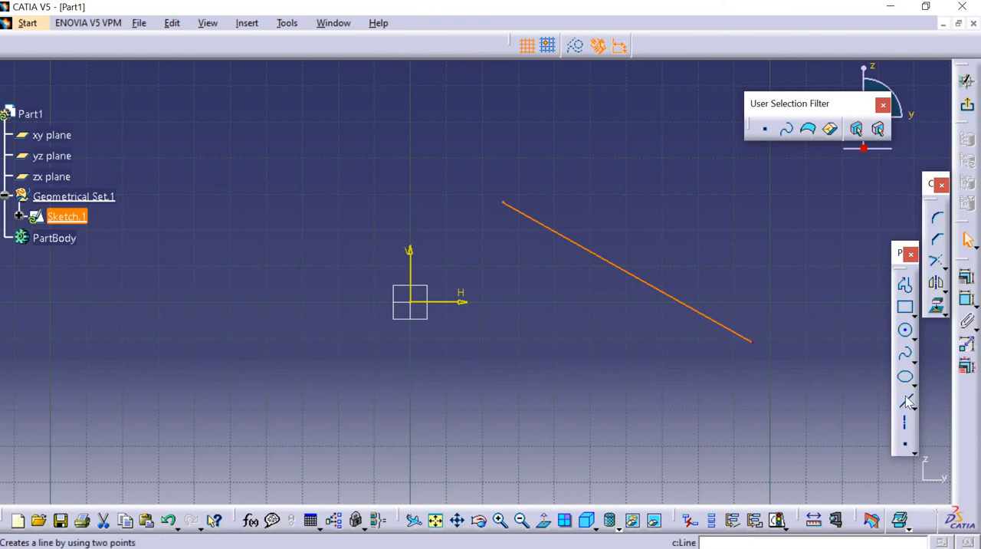
left_click(535, 323)
left_click(750, 191)
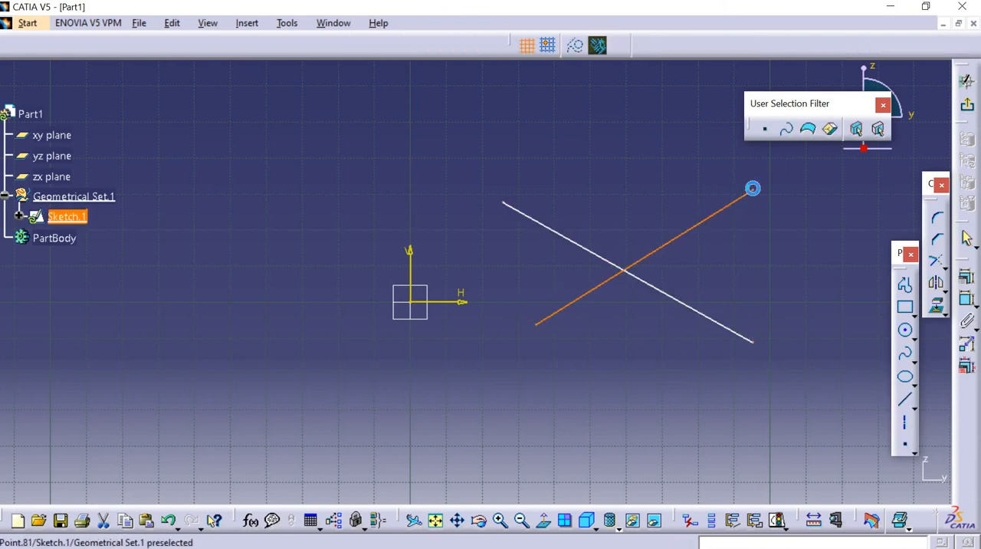
Trim the descending line at its intersection with the ascending line, keeping its upper-left part.
left_click(935, 261)
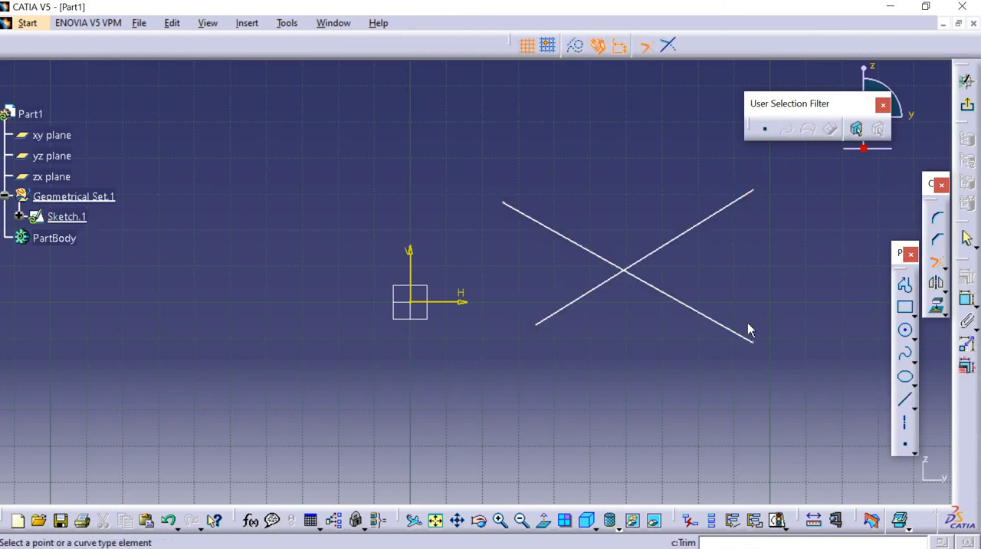
left_click(576, 244)
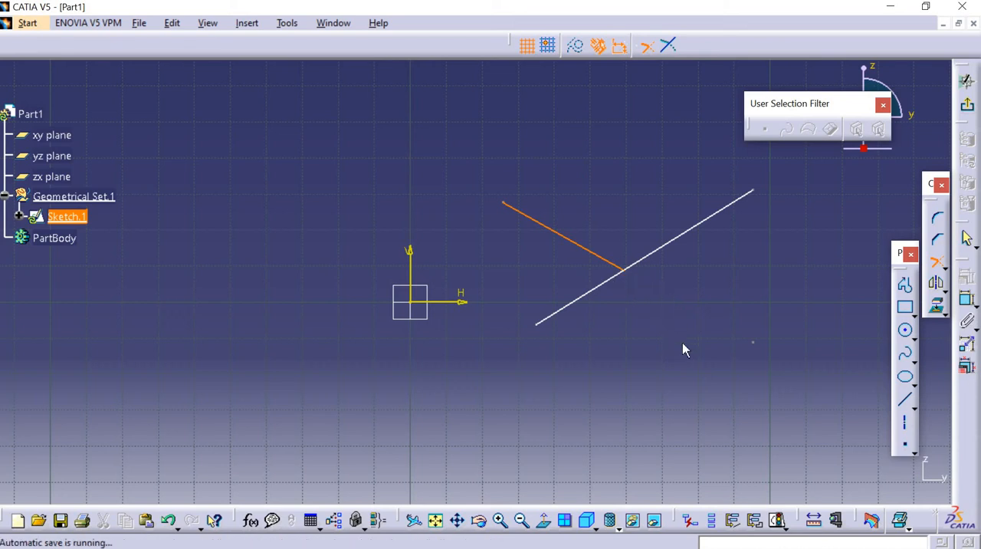
left_click(585, 292)
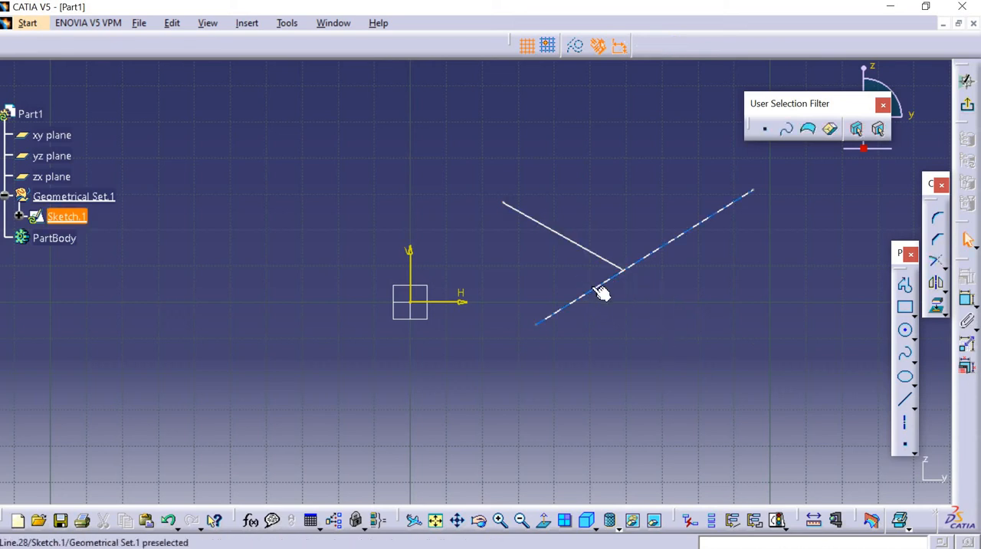
Trim the ascending line back to the end of the descending line, keeping its lower-left part.
left_click(602, 289)
left_click(937, 261)
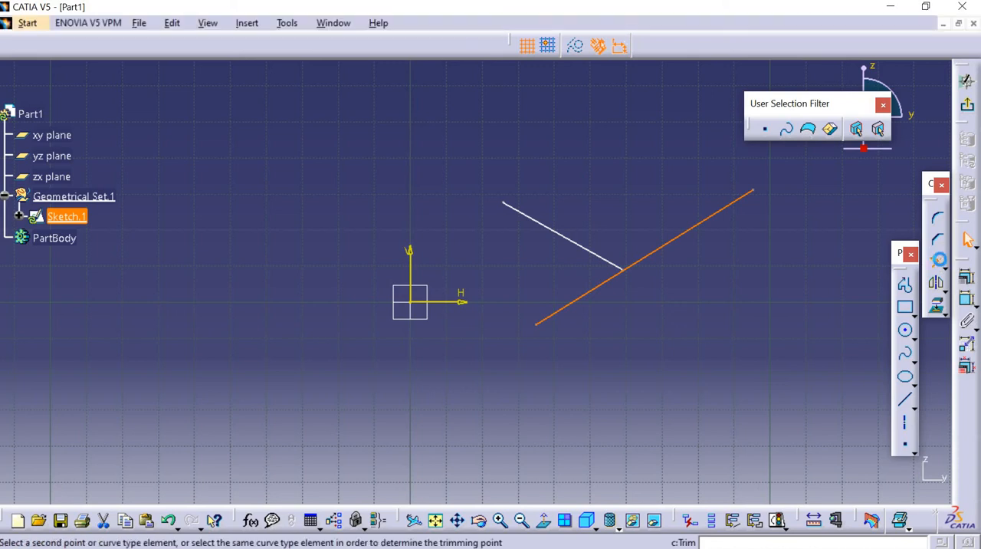
left_click(640, 297)
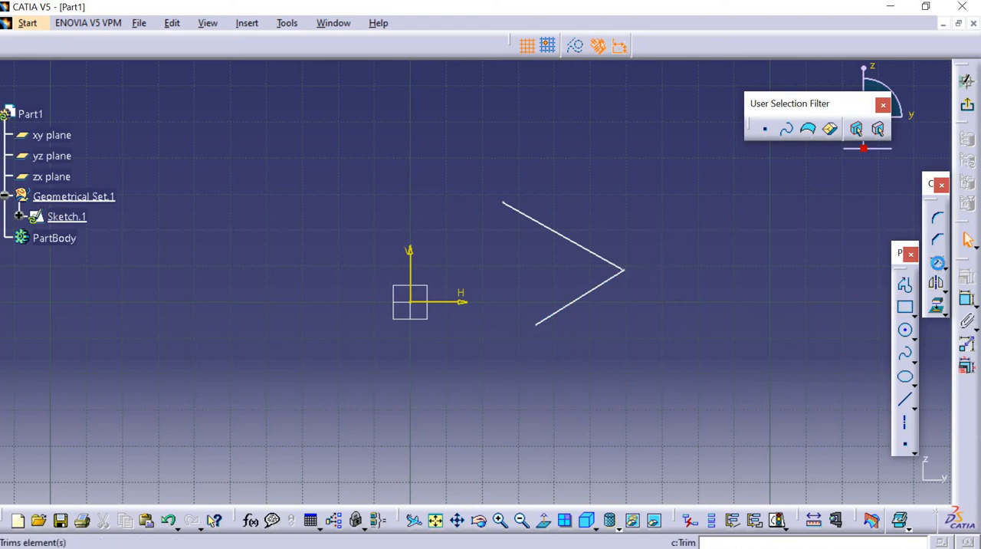
Sketch a line below the V shape, parallel to its lower leg, starting at about H 50.9 mm, V -21.3 mm.
left_click(937, 263)
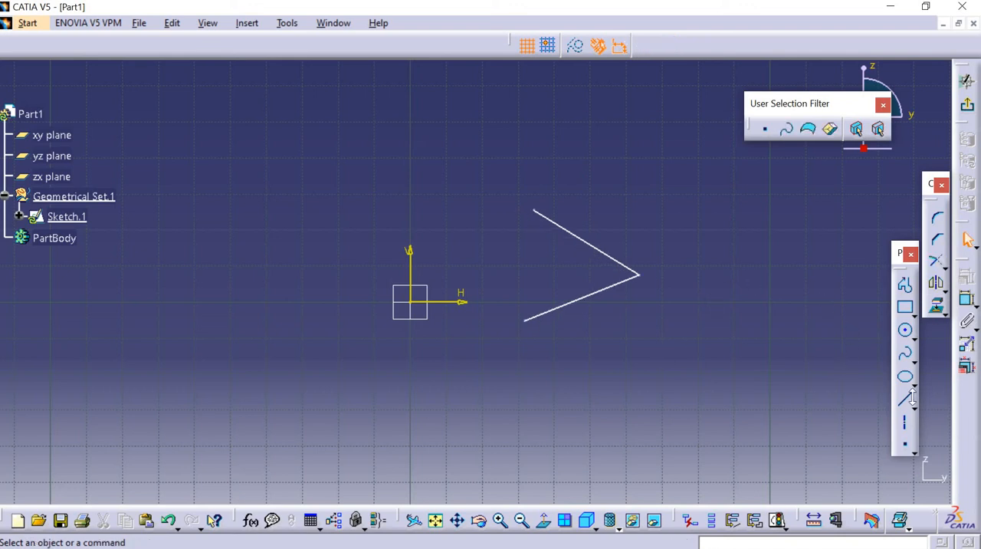
left_click(907, 403)
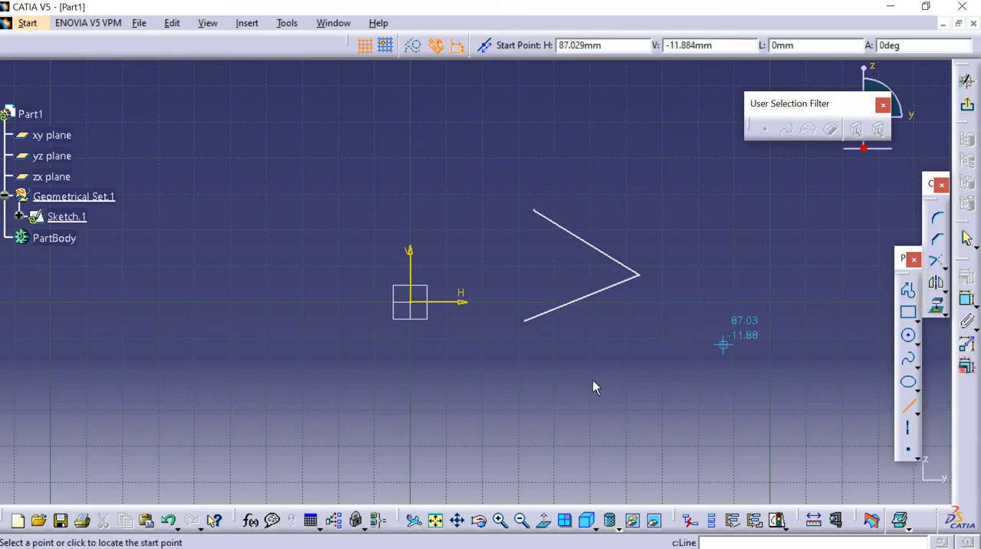
left_click(806, 296)
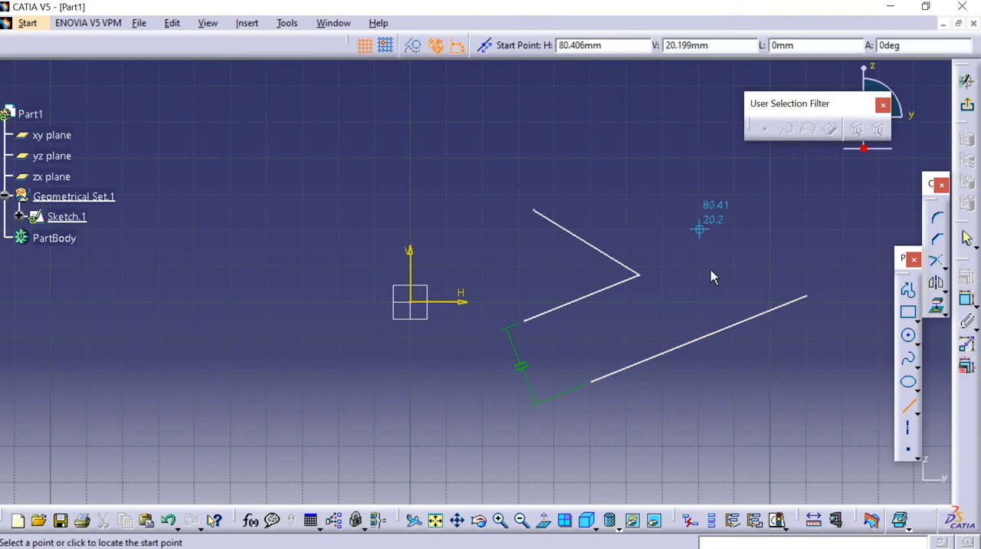
Sketch a steep descending line perpendicular across the line below the V shape, and delete the parallelism constraint between the two slanted lines.
left_click(693, 223)
left_click(777, 443)
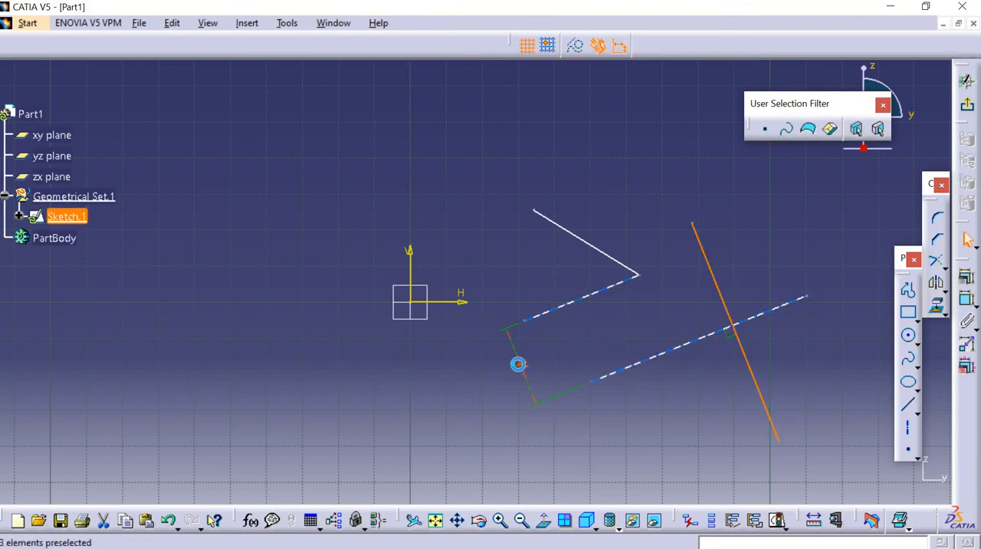
left_click(518, 364)
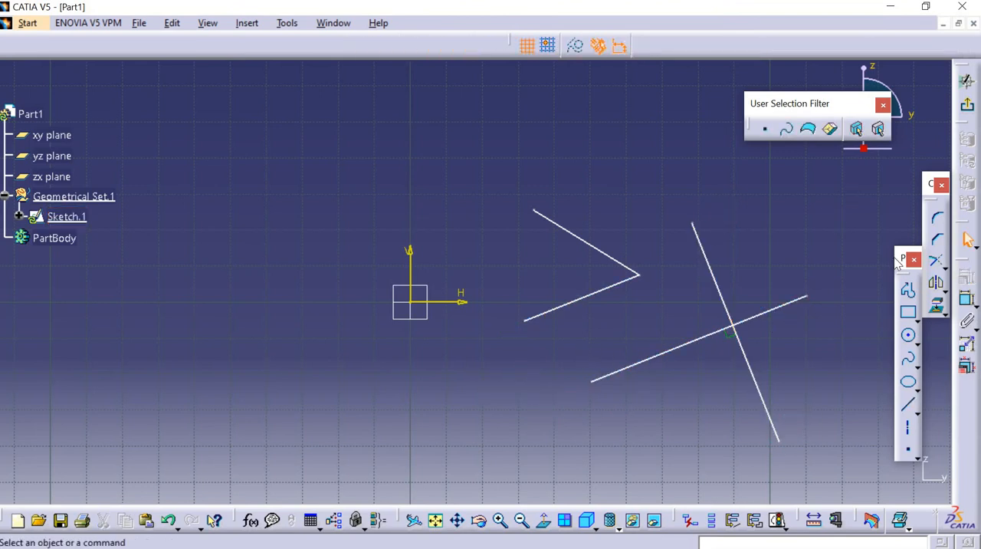
Try trimming the perpendicular lines at their intersection, keeping the steep line's lower part and the shallow line's lower-left part.
left_click(936, 261)
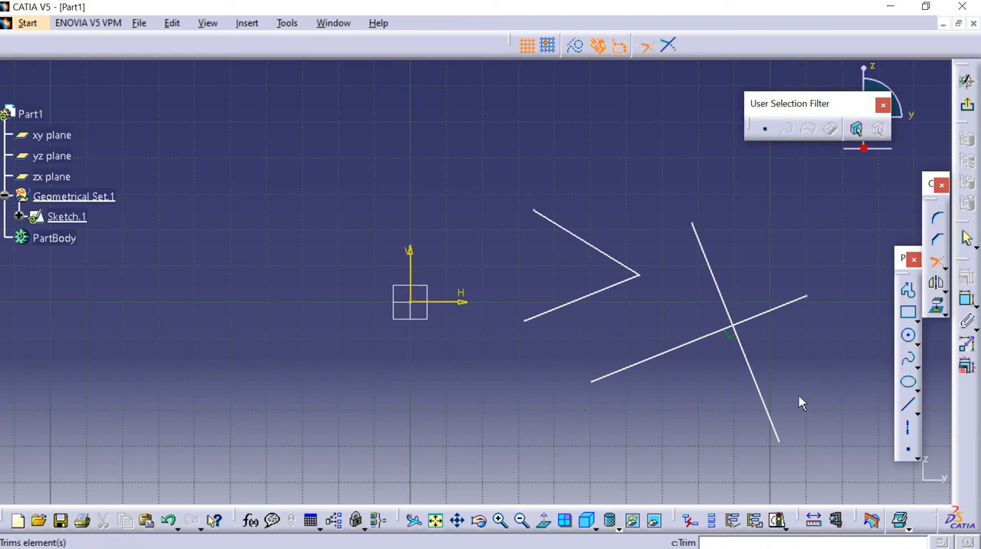
left_click(744, 339)
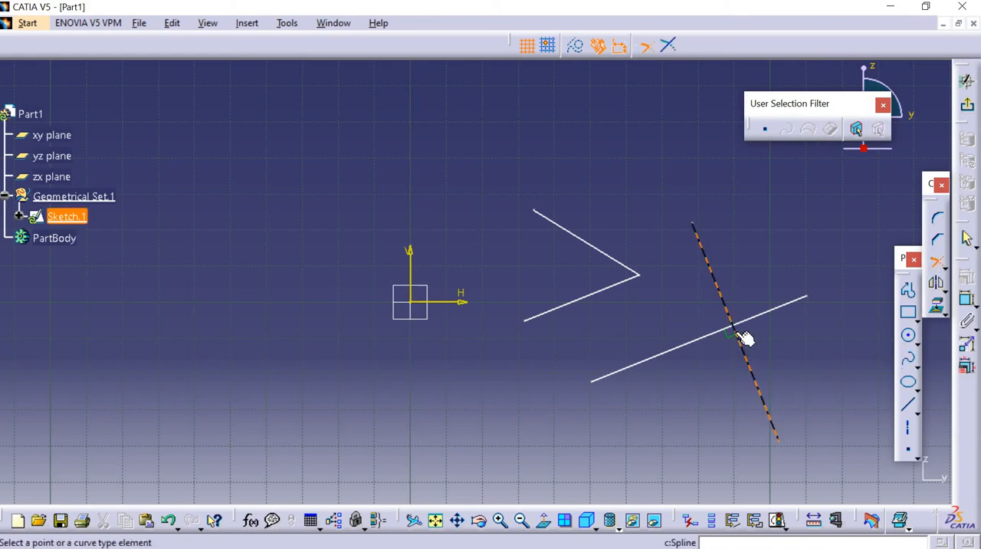
left_click(692, 351)
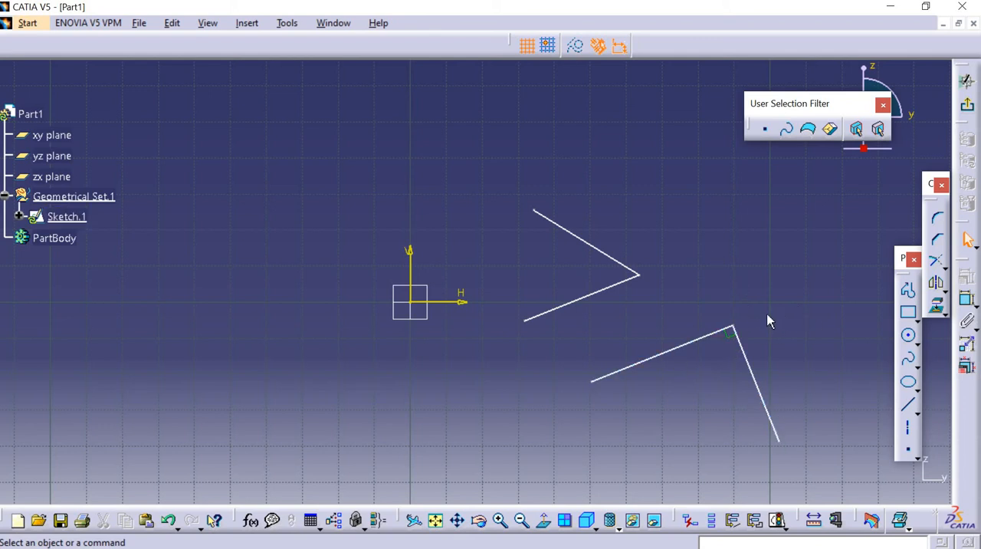
key("ctrl+z")
Trim the perpendicular lines at their intersection, keeping the shallow line's upper-right part and the steep line's upper part.
left_click(934, 260)
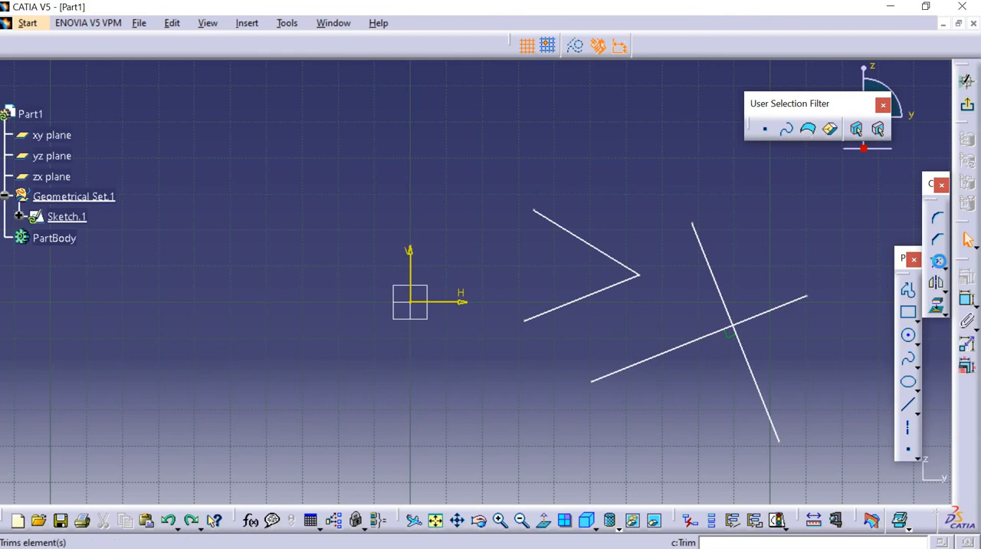
left_click(789, 303)
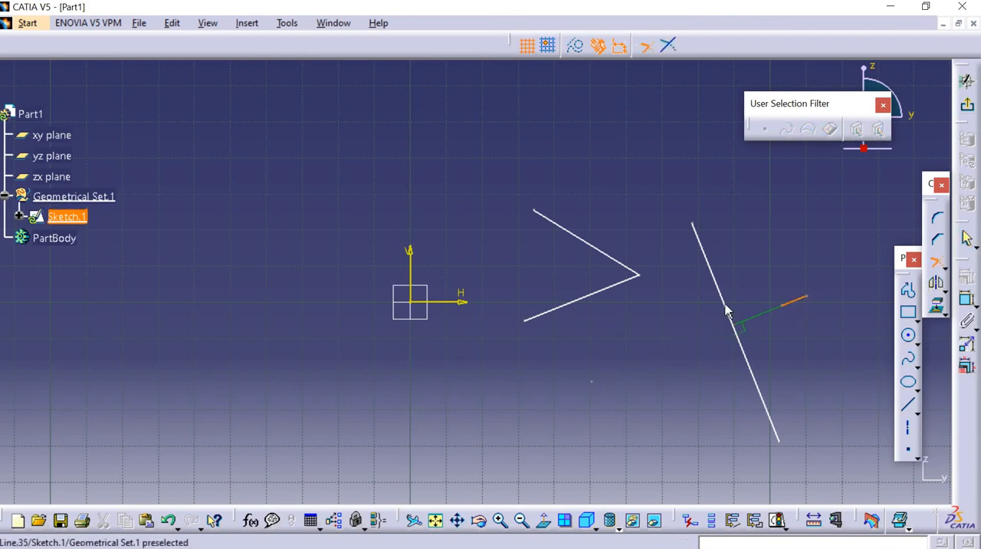
left_click(715, 287)
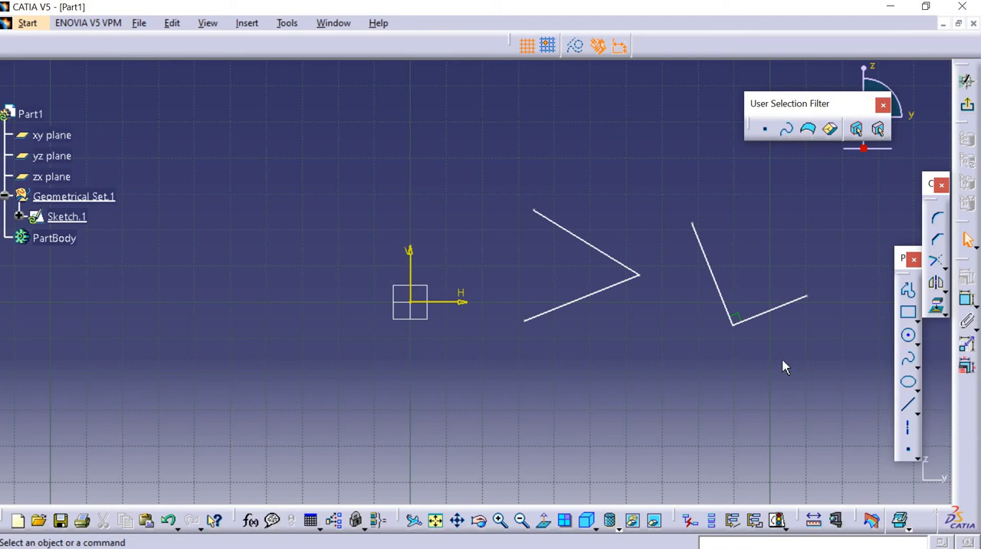
Sketch two overlapping circles of similar size above and left of the sketch origin, with the second centre slightly down and left of the first.
left_click(945, 272)
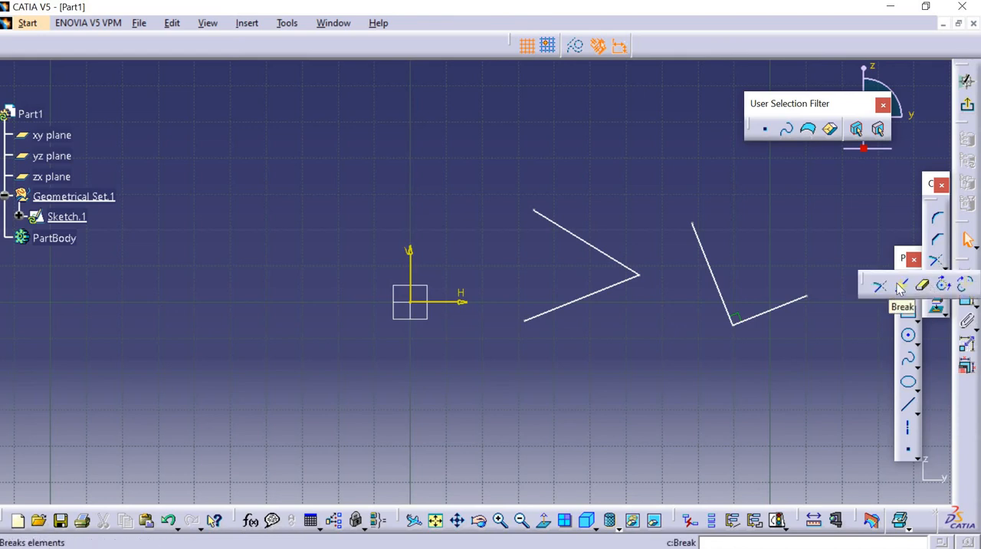
left_click(902, 286)
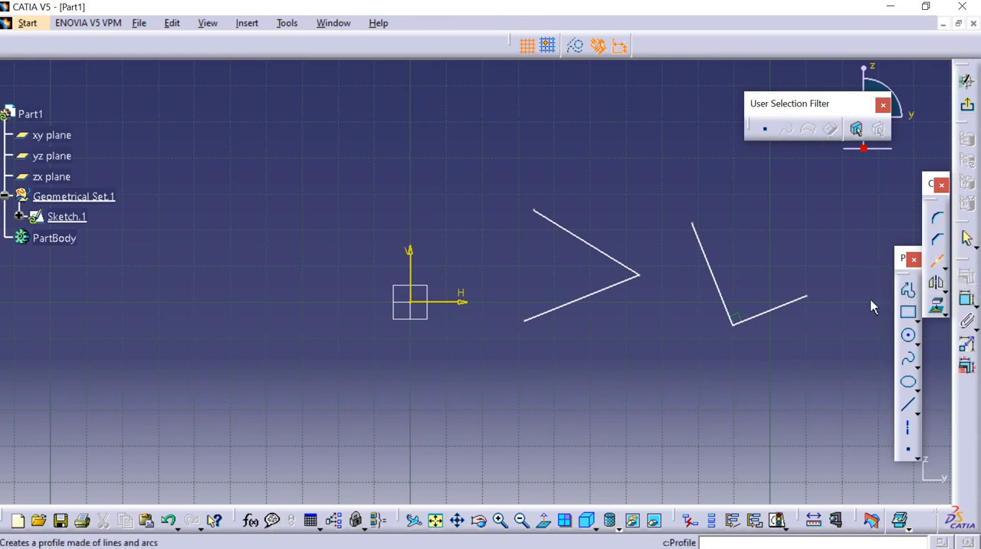
left_click(907, 338)
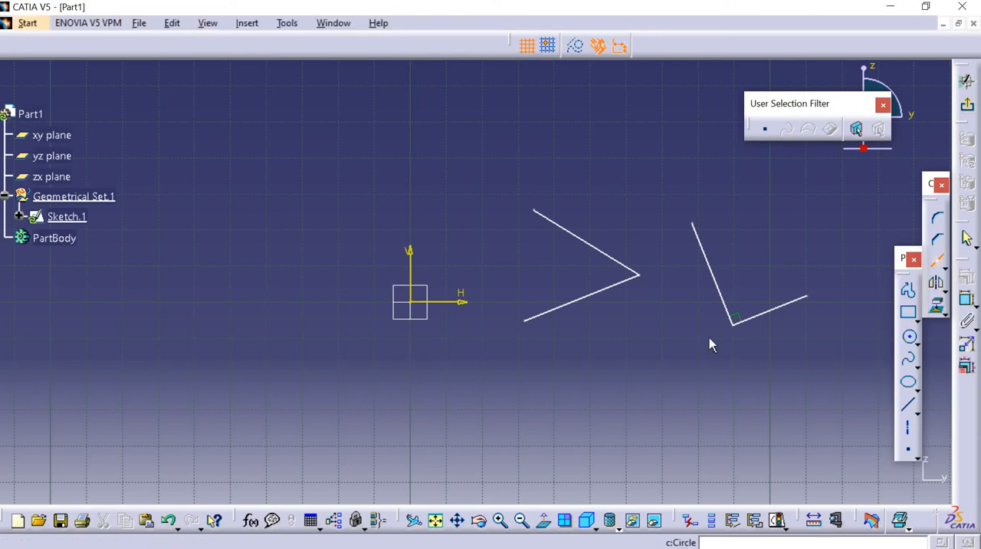
left_click(303, 163)
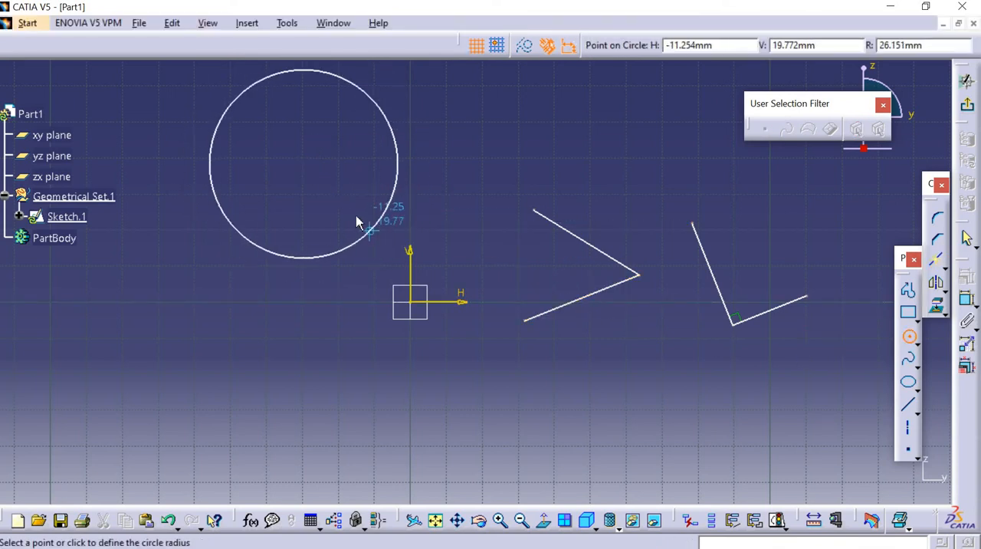
left_click(345, 193)
left_click(909, 338)
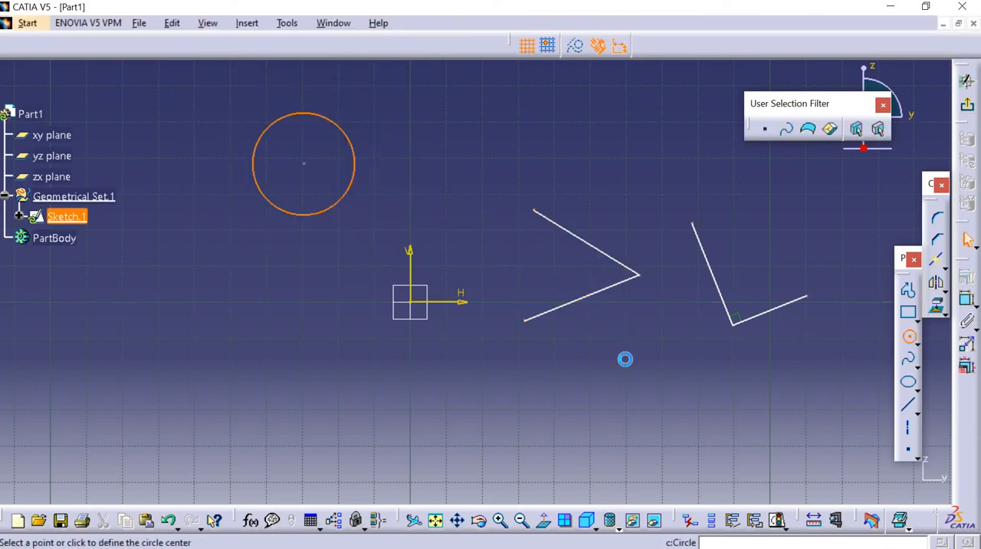
left_click(292, 171)
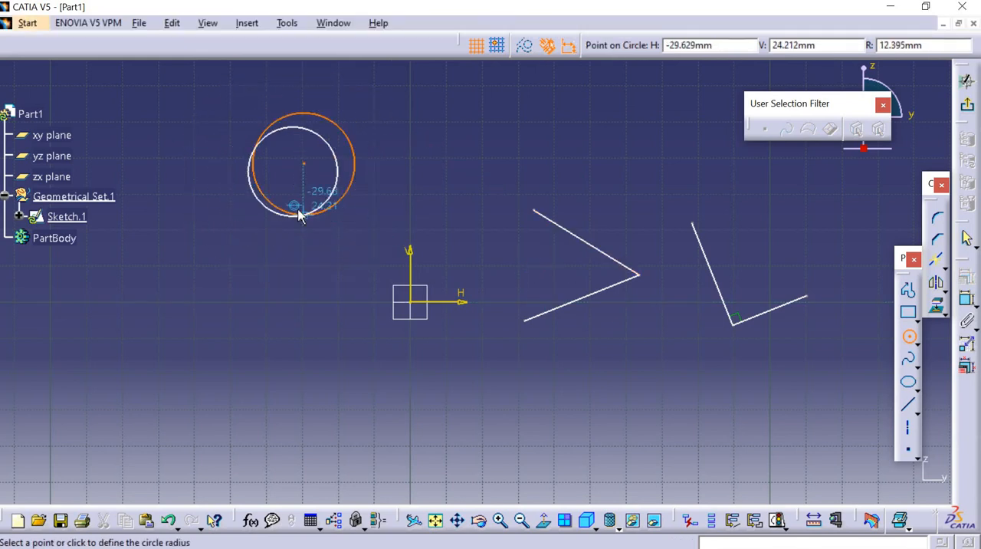
left_click(309, 218)
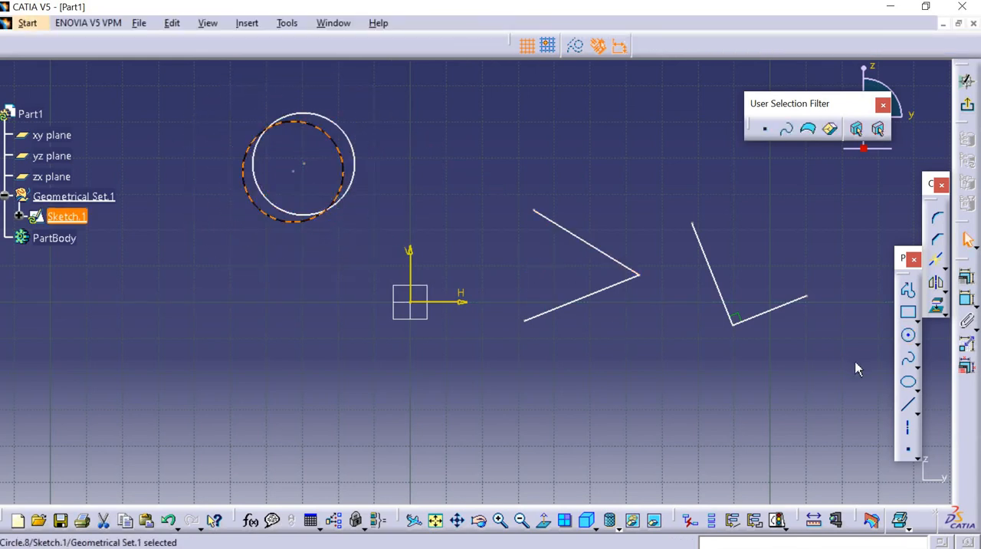
Sketch a third circle of similar size overlapping the first two, centred near their right edges.
left_click(909, 338)
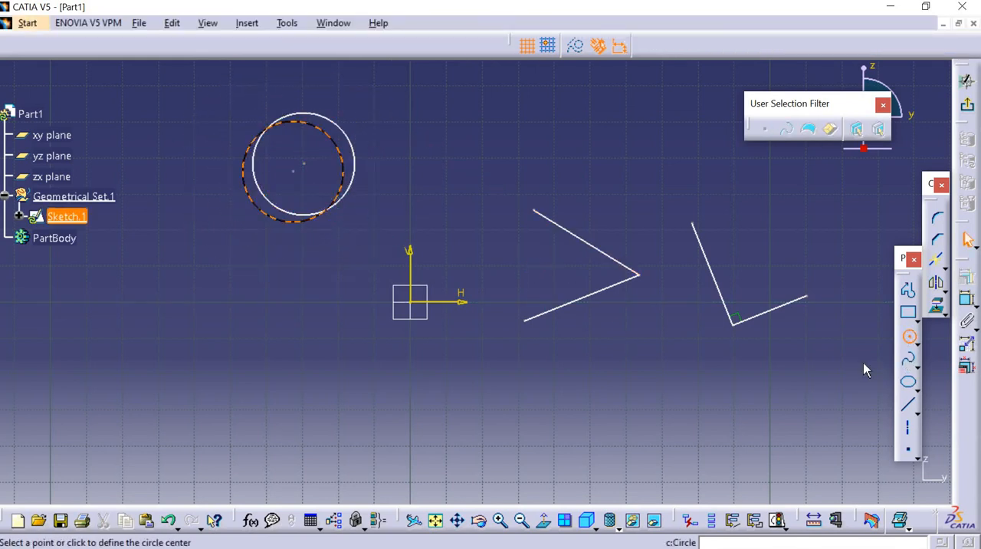
left_click(339, 152)
left_click(377, 189)
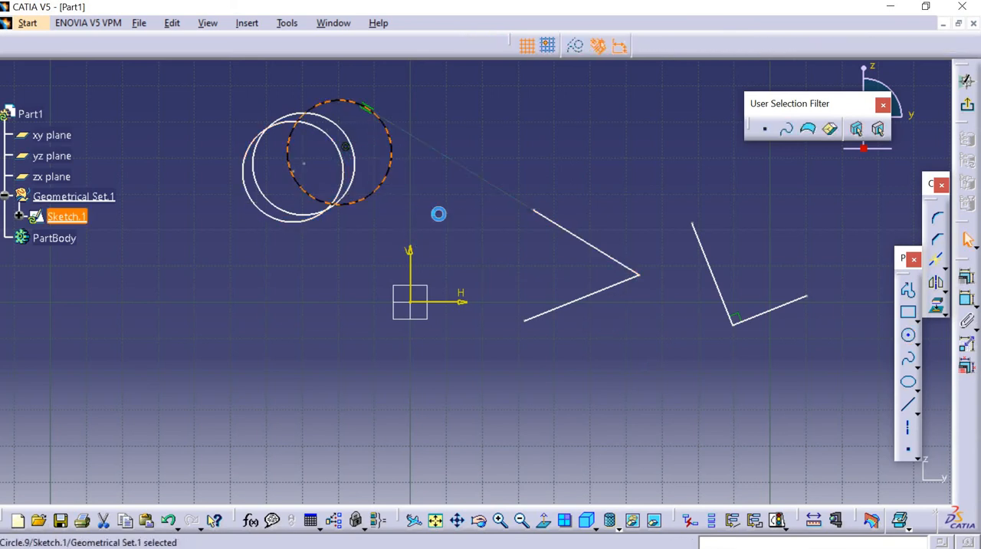
left_click(557, 243)
Break the lower-left circle and the right circle, picking each break location near the middle circle's right edge.
left_click(936, 263)
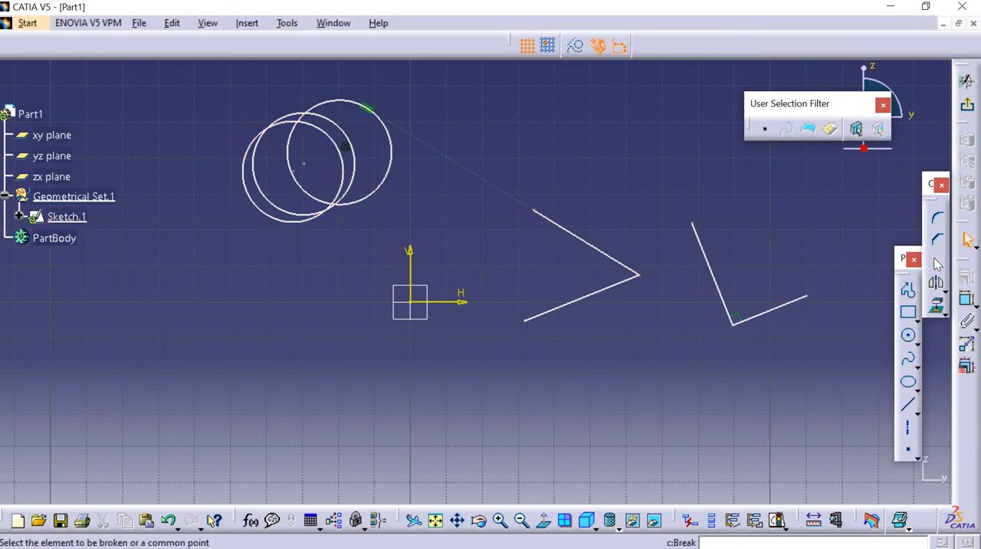
left_click(313, 127)
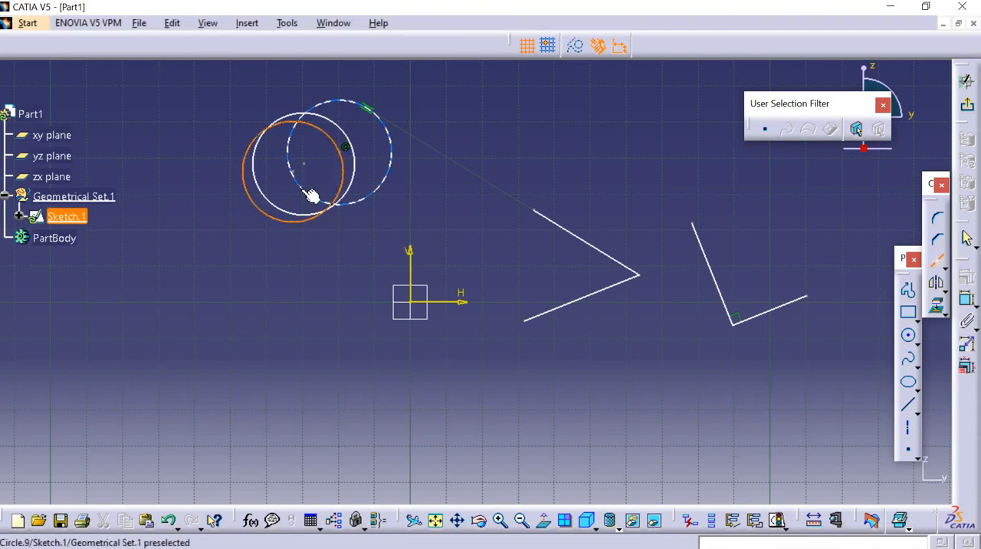
left_click(354, 175)
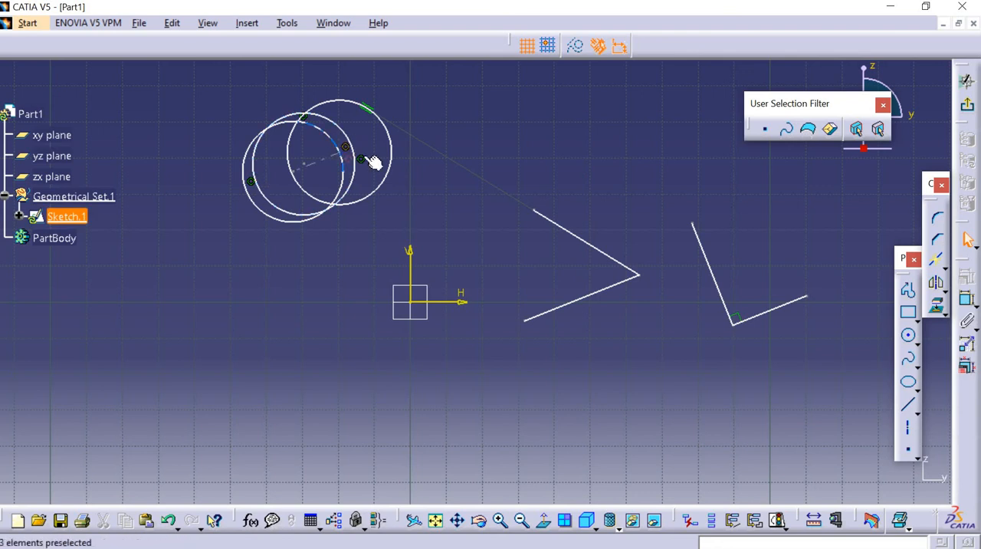
left_click(934, 262)
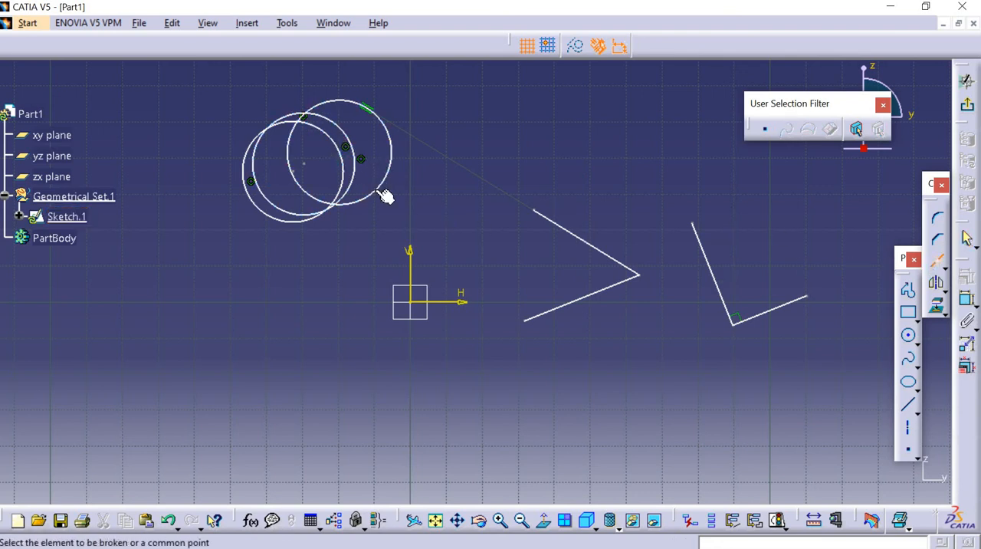
left_click(383, 194)
left_click(349, 179)
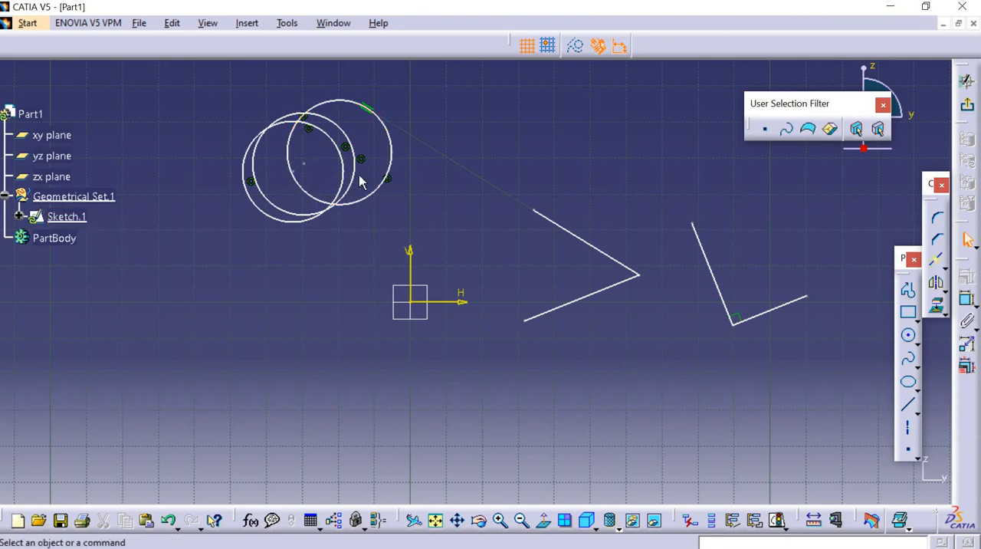
Use Quick Trim to remove the part of the right circle that lies inside the lower-left circle.
left_click(945, 265)
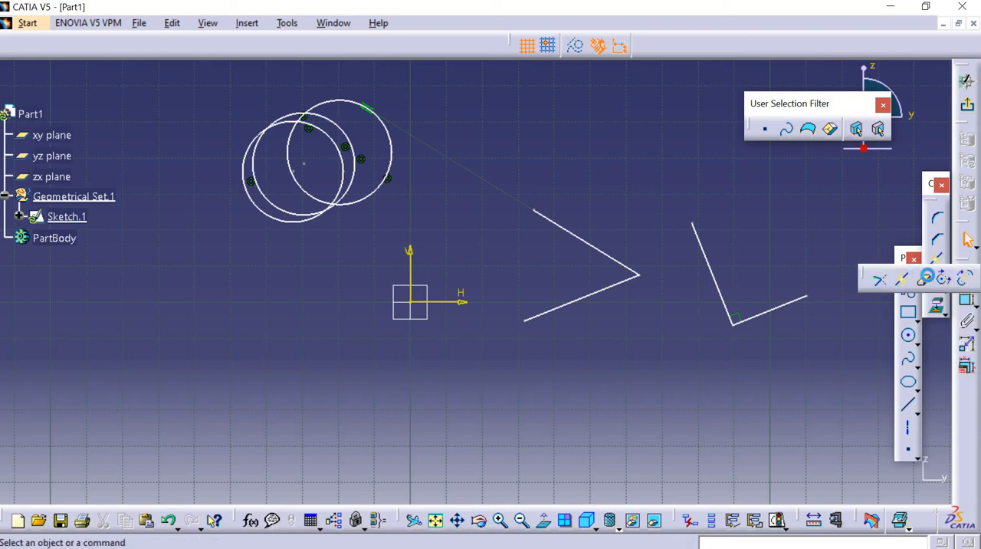
left_click(925, 280)
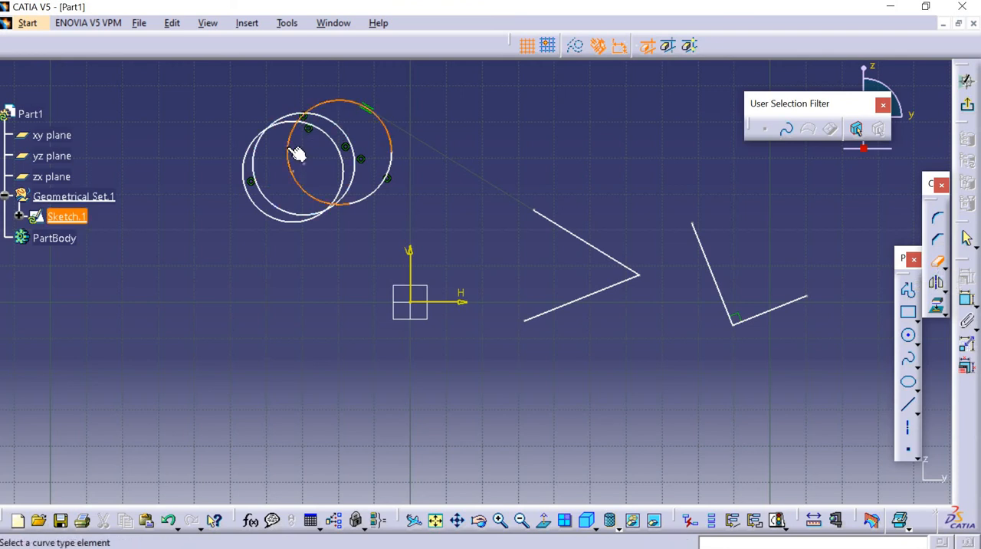
left_click(335, 182)
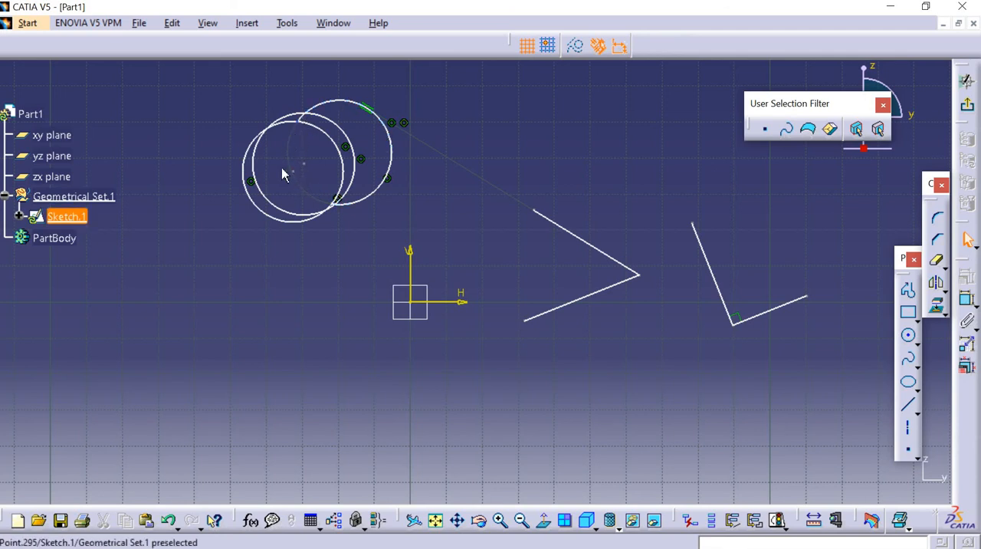
Quick trim the middle circle's right arc inside the right circle and its remaining upper arc outside the lower-left circle.
left_click(359, 161)
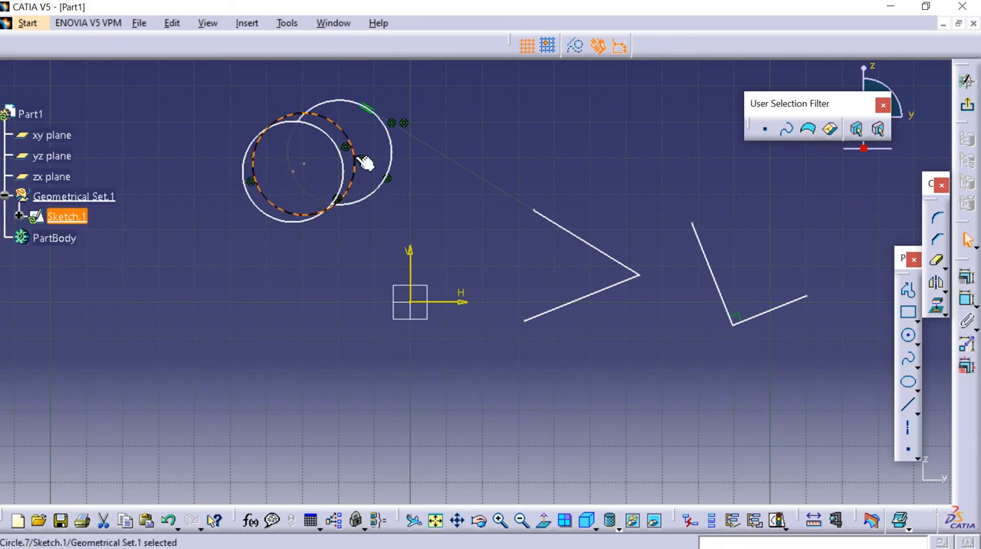
left_click(936, 259)
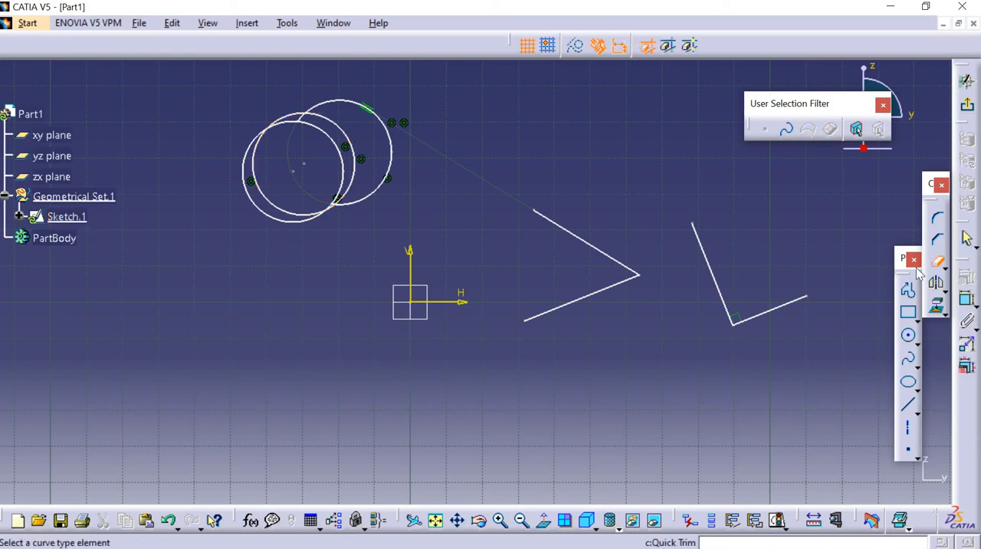
left_click(348, 144)
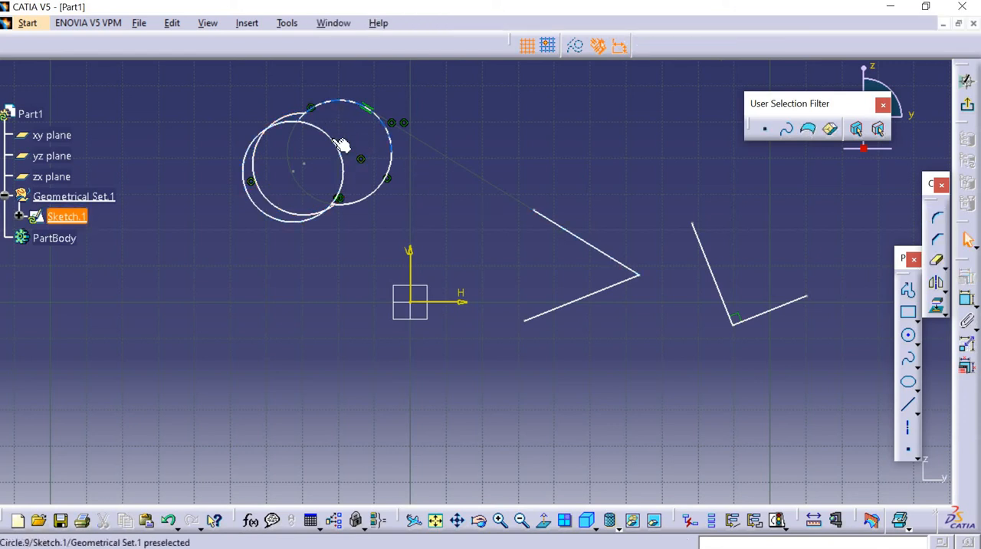
left_click(936, 261)
left_click(299, 119)
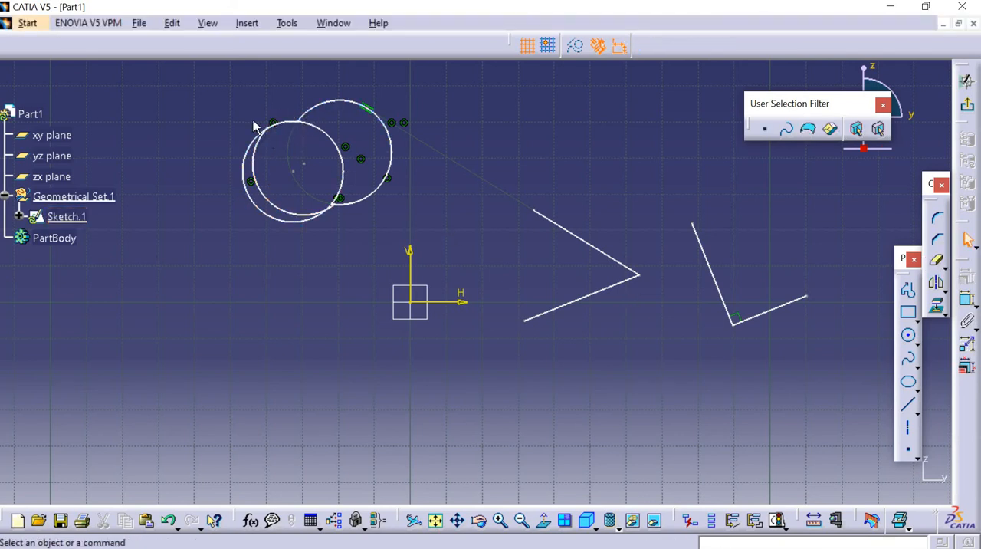
Apply Quick Trim with the Break and Rubber Out option to the right circle's lower-right arc.
left_click(936, 260)
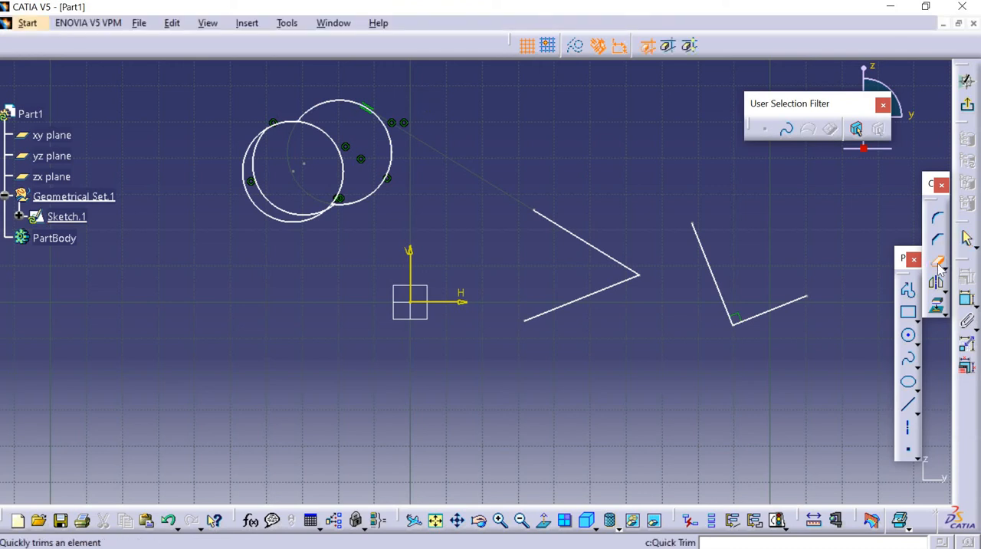
left_click(666, 49)
left_click(377, 189)
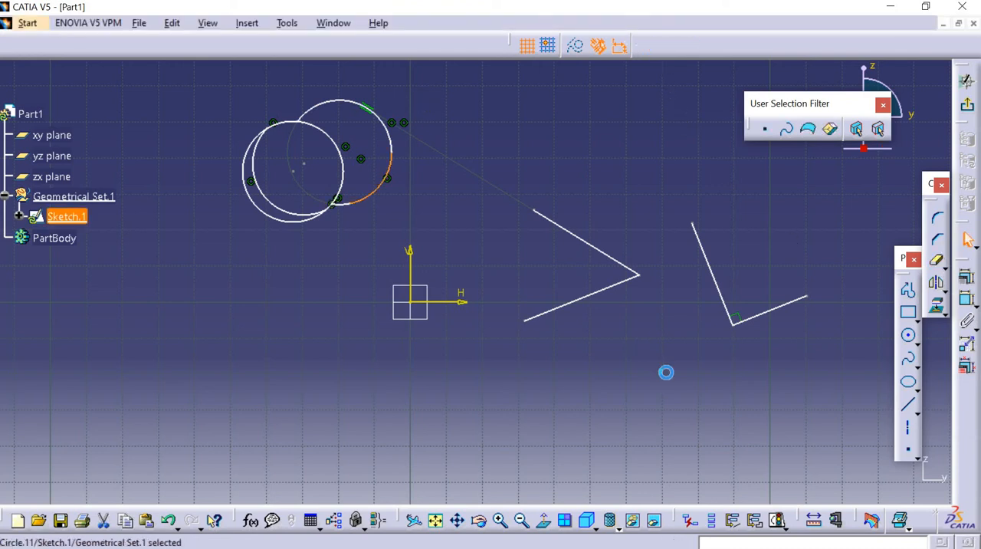
left_click(938, 262)
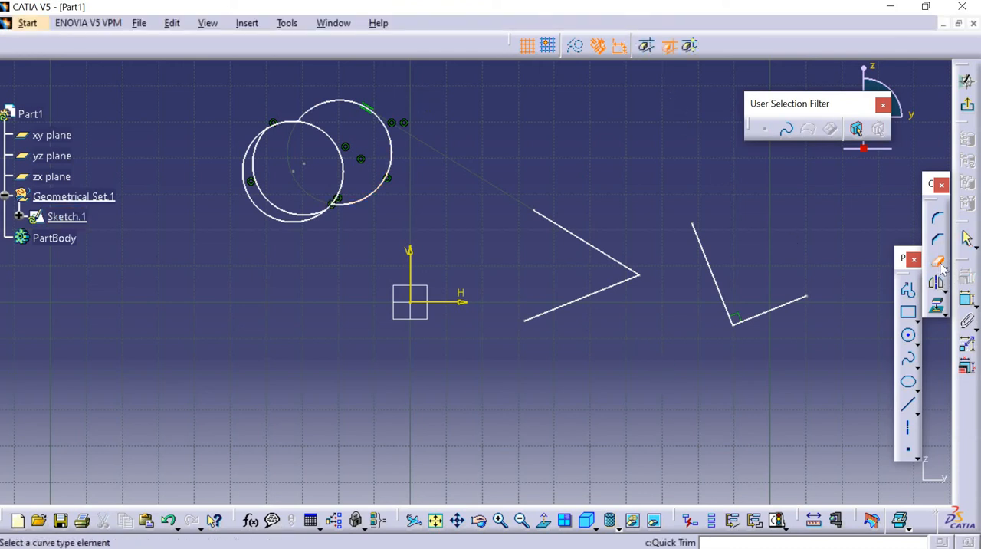
Draw a horizontal line about 73 mm long below the sketch origin and the angled lines.
left_click(907, 405)
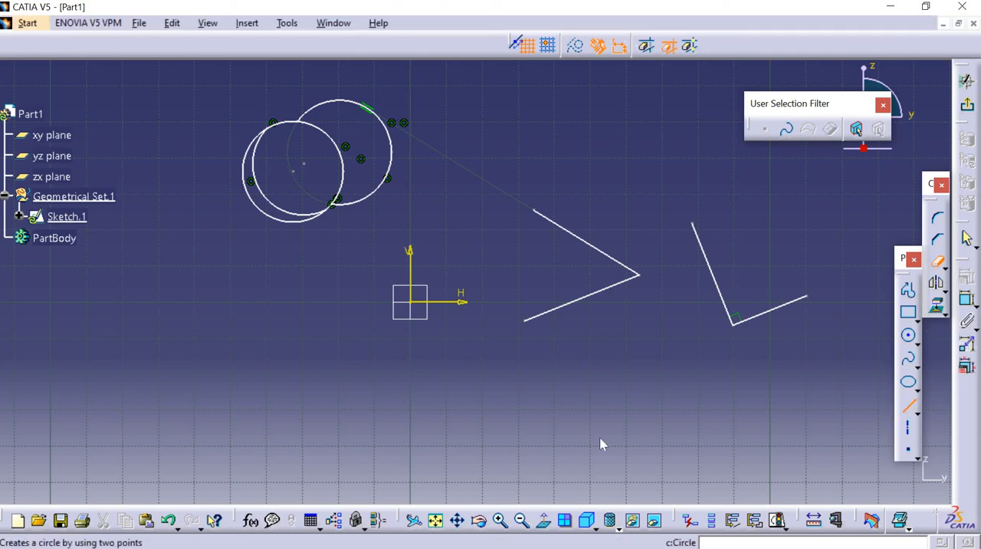
left_click(422, 392)
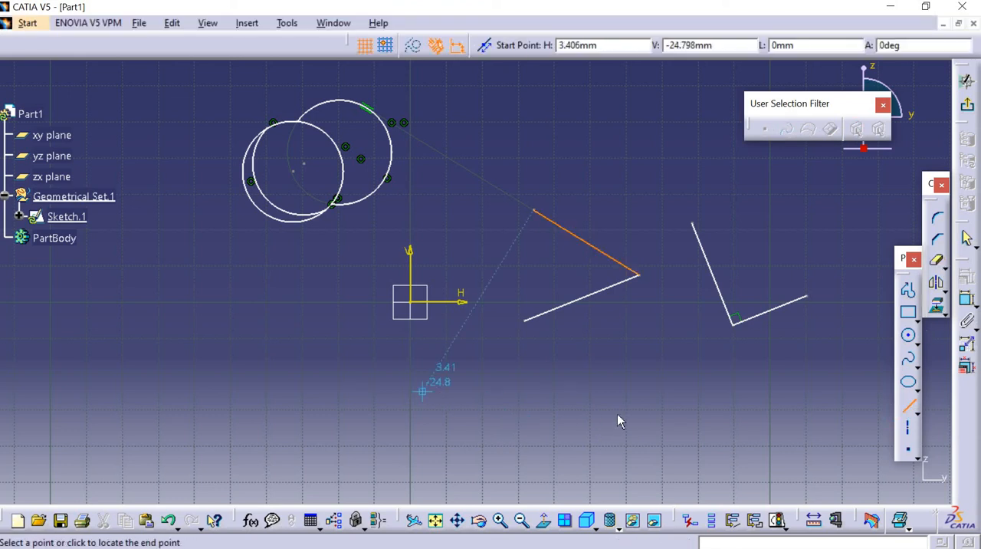
left_click(686, 391)
Draw two slanted lines crossing the horizontal line, one near its left part and one near its right part.
left_click(907, 406)
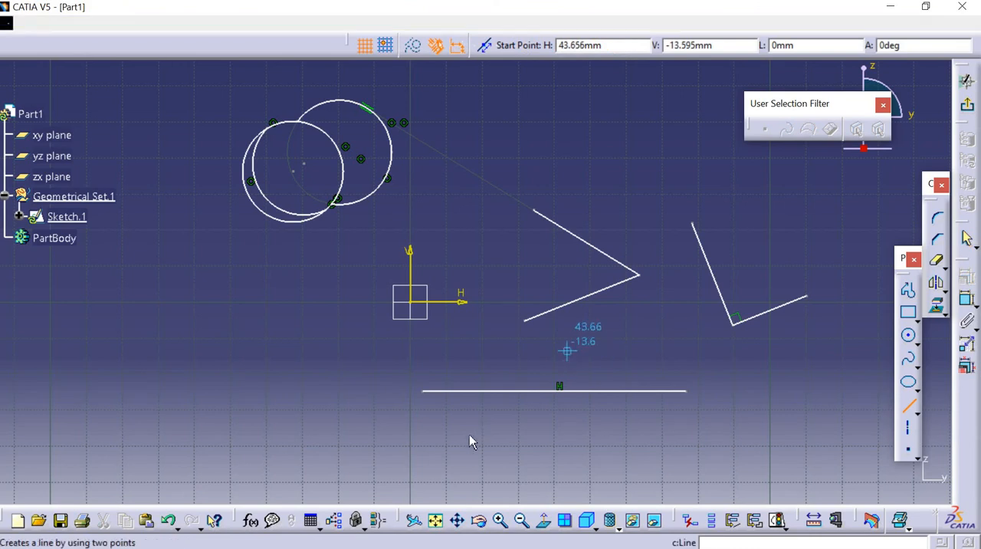
left_click(568, 346)
left_click(468, 435)
left_click(907, 407)
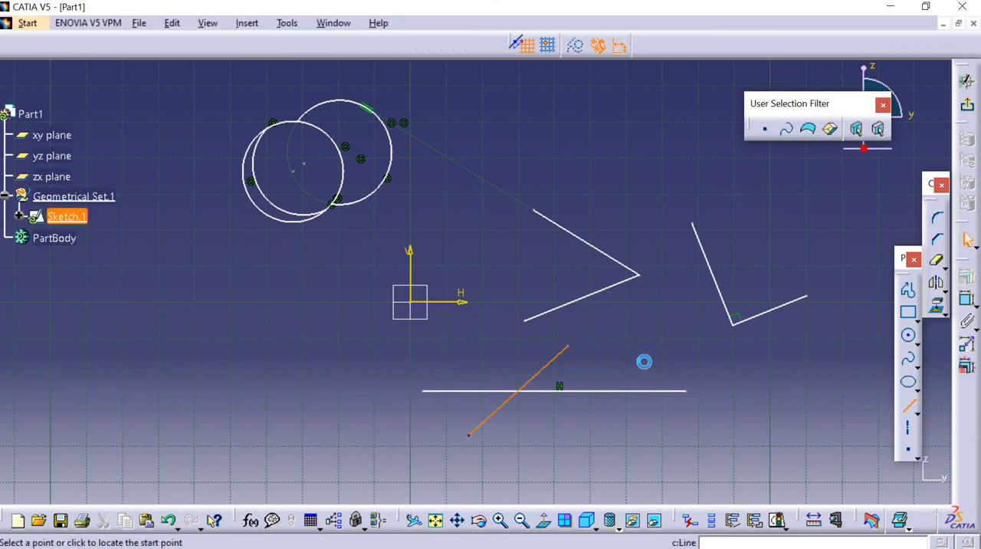
left_click(663, 349)
left_click(580, 459)
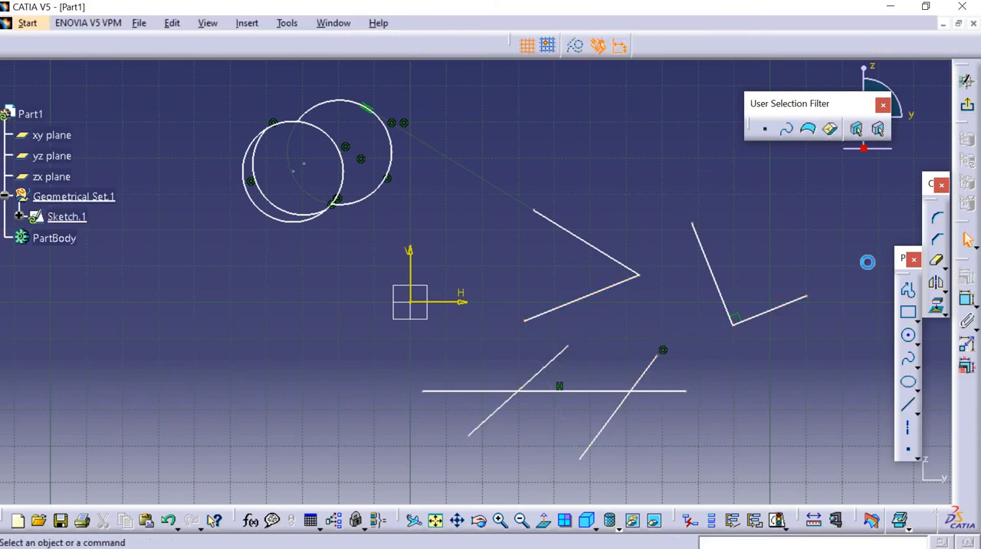
Quick trim the horizontal line's middle segment with Break and Rubber Out, undo it, and repeat with Break and Rubber In.
left_click(936, 261)
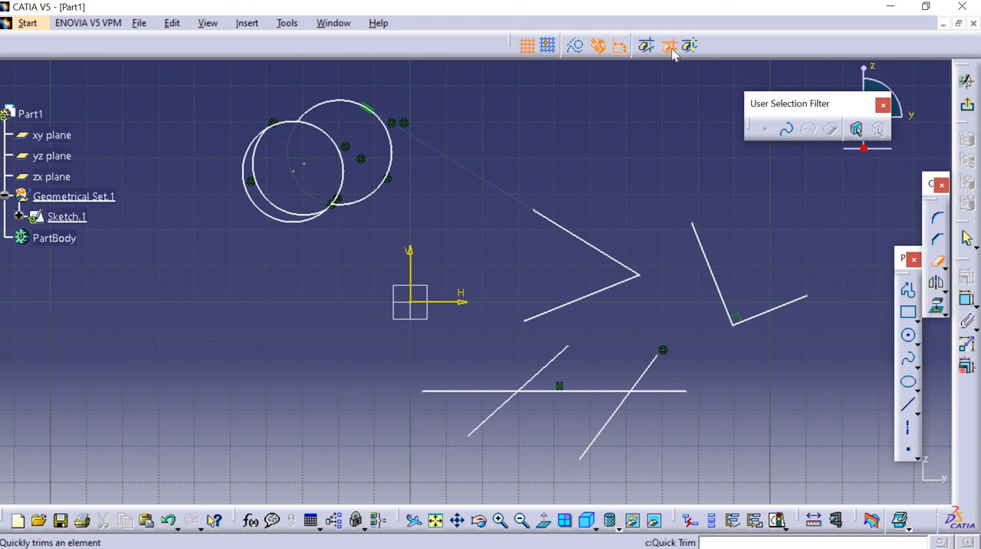
left_click(585, 391)
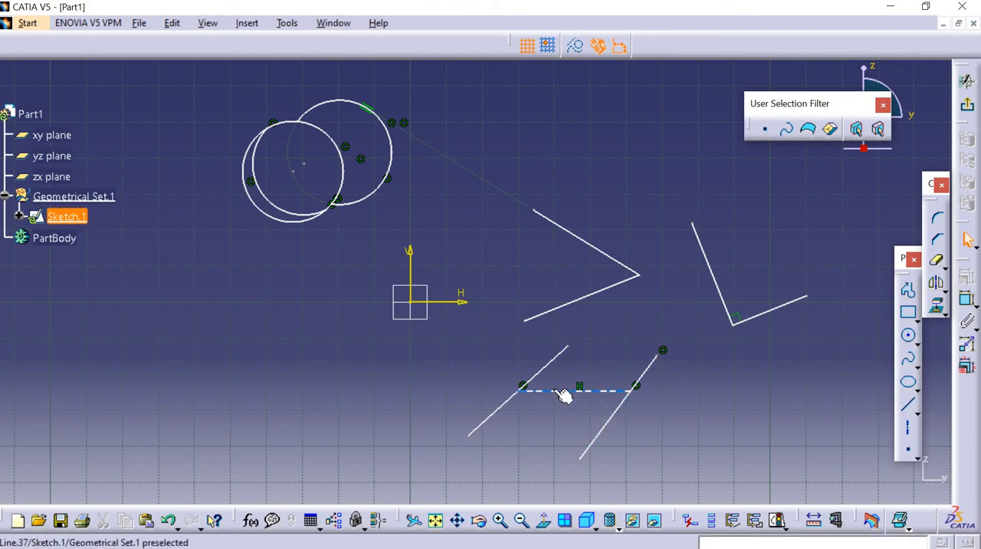
key("ctrl+z")
left_click(937, 262)
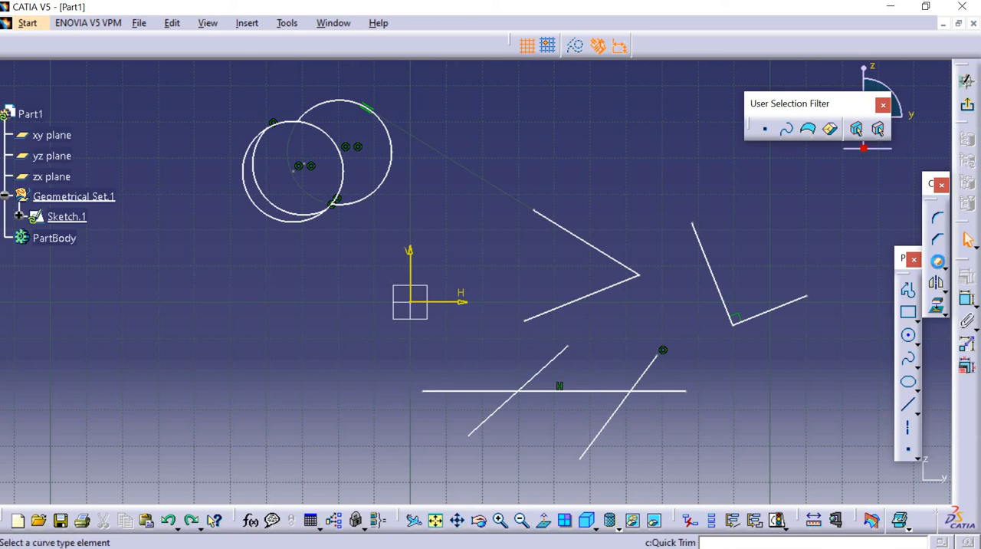
left_click(579, 391)
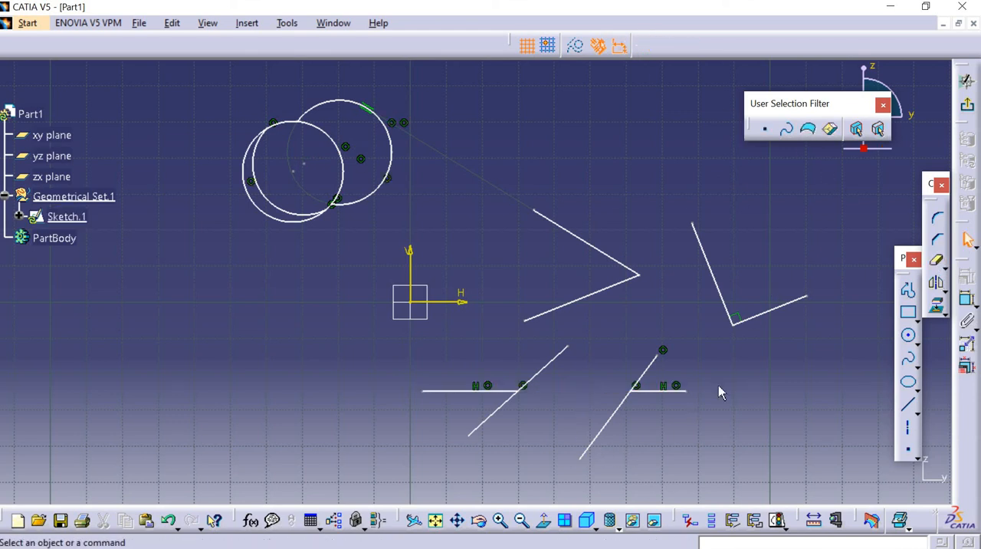
Undo the last trim and split the horizontal line at both slanted lines using Quick Trim with the Break and Keep option.
left_click(938, 262)
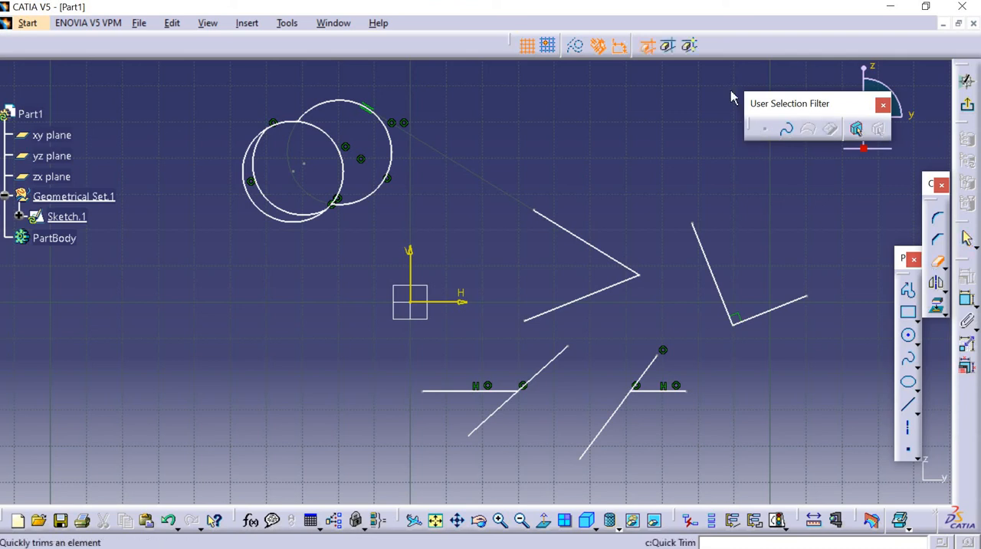
left_click(690, 47)
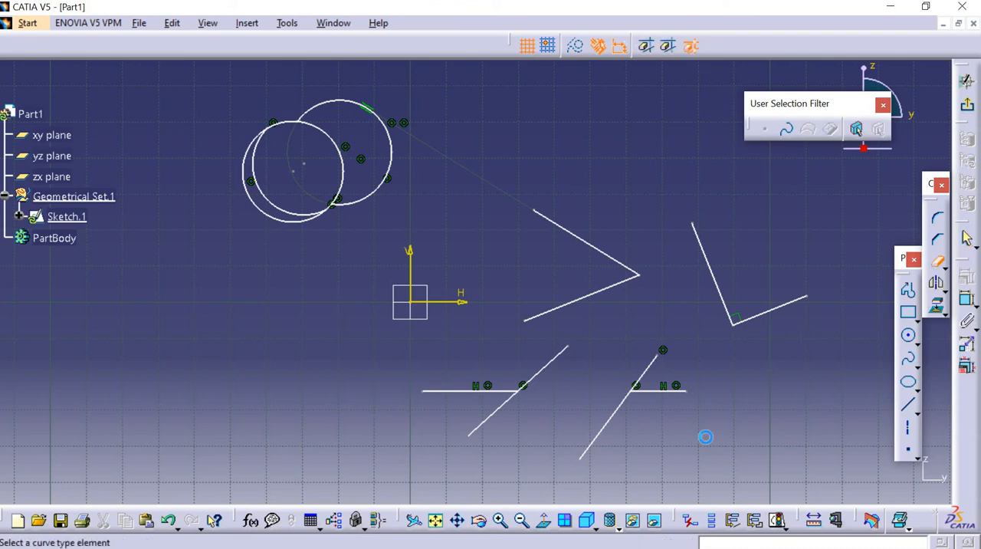
key("Escape")
key("ctrl+z")
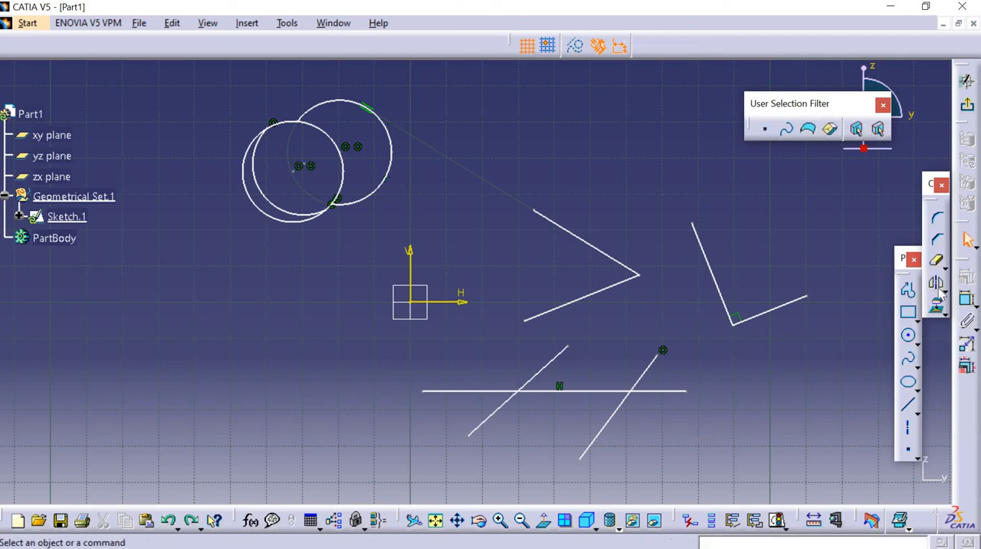
left_click(945, 267)
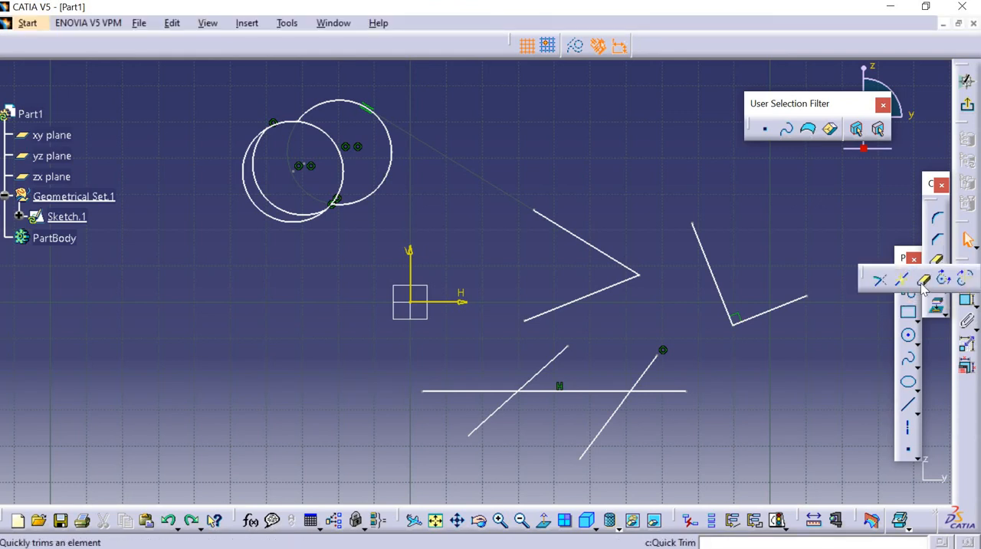
left_click(924, 285)
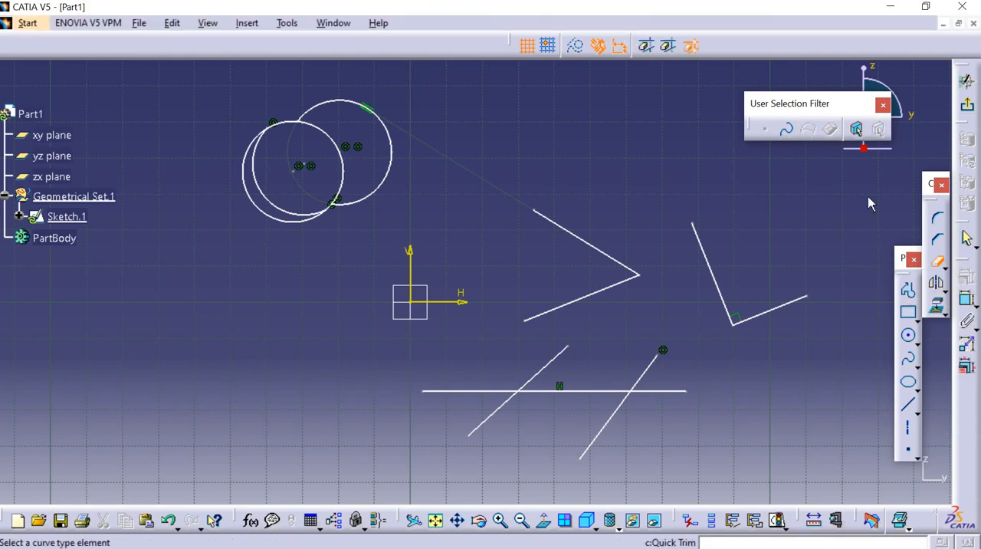
left_click(558, 387)
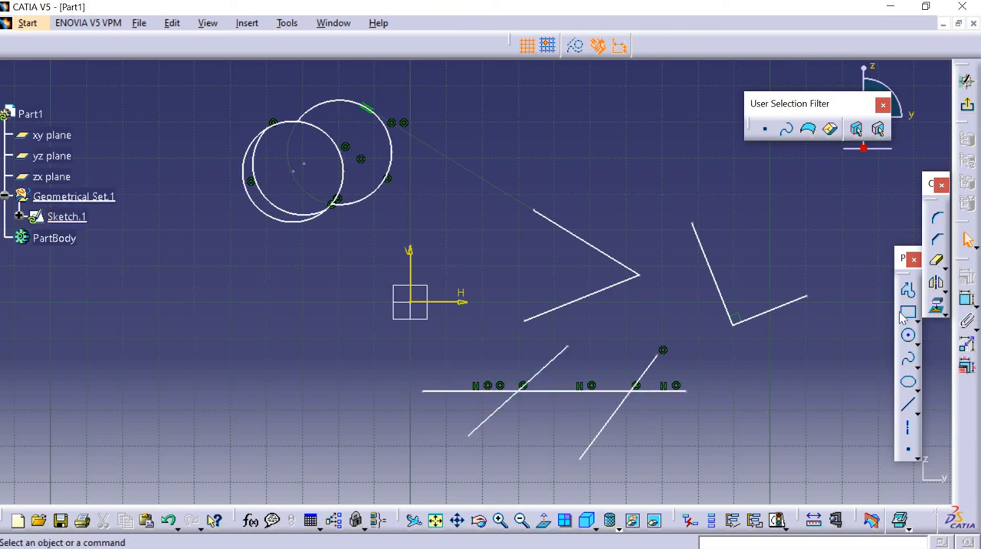
Draw a slightly sloping line below the horizontal one, crossing the lower ends of both slanted lines.
left_click(907, 404)
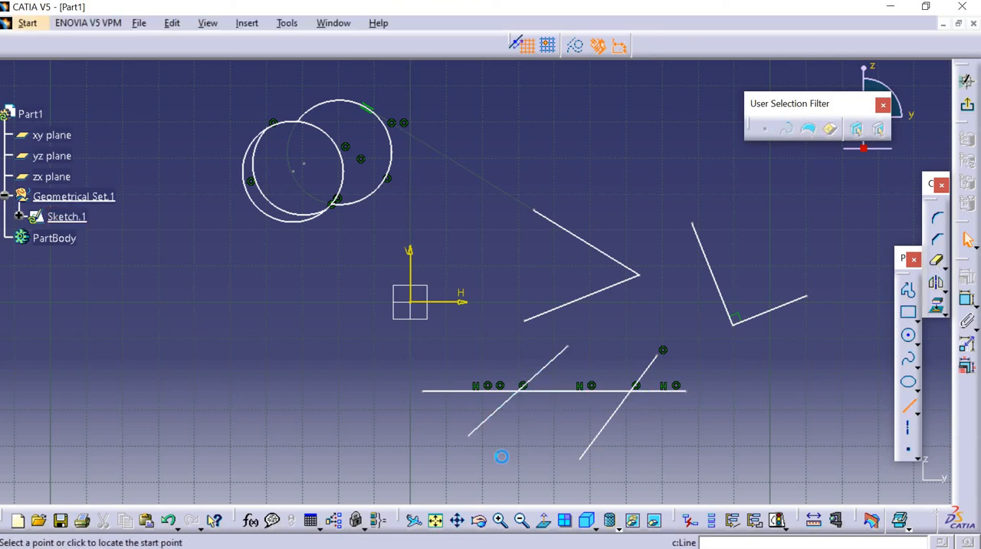
left_click(446, 428)
left_click(651, 446)
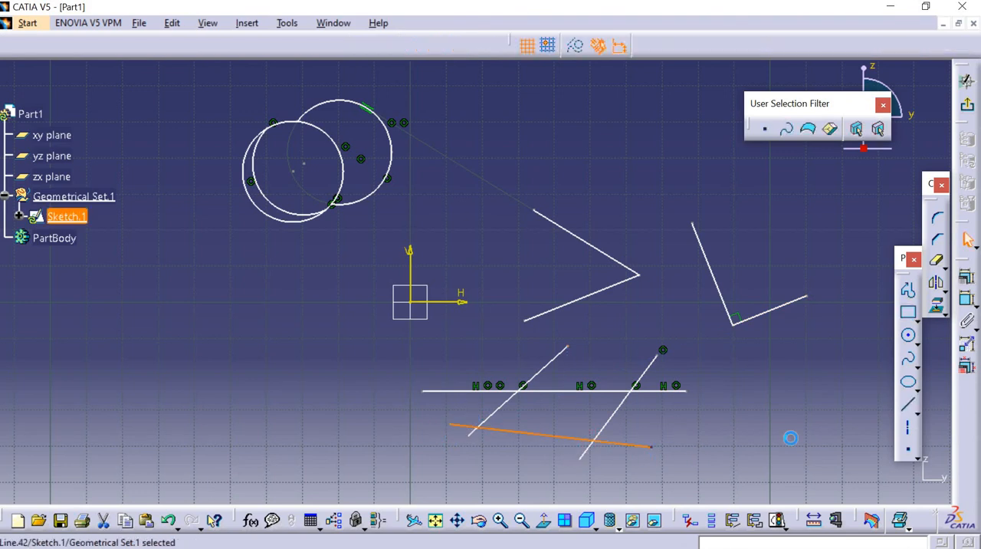
Apply Quick Trim with Break and Keep to the middle segments of the lower sloping line and the right slanted line.
left_click(937, 263)
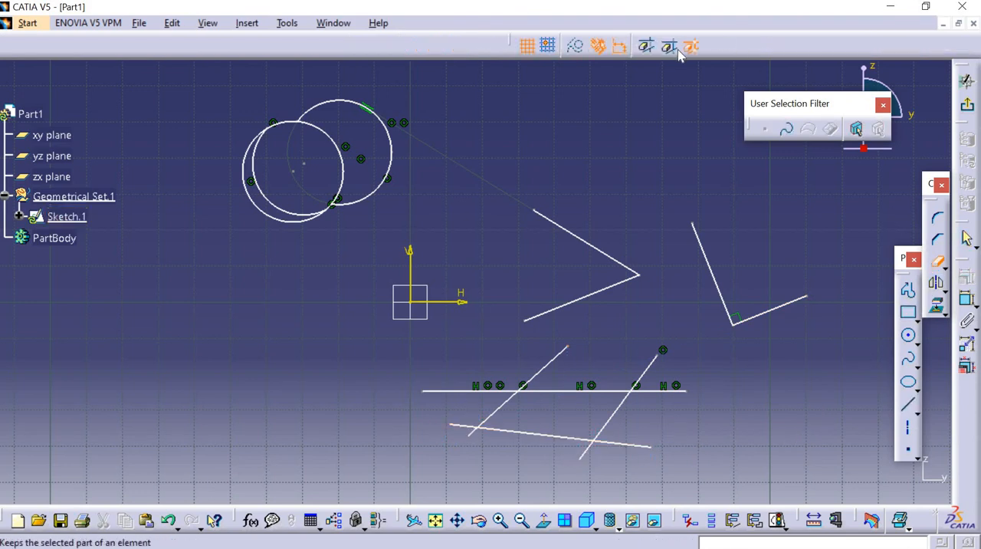
left_click(524, 431)
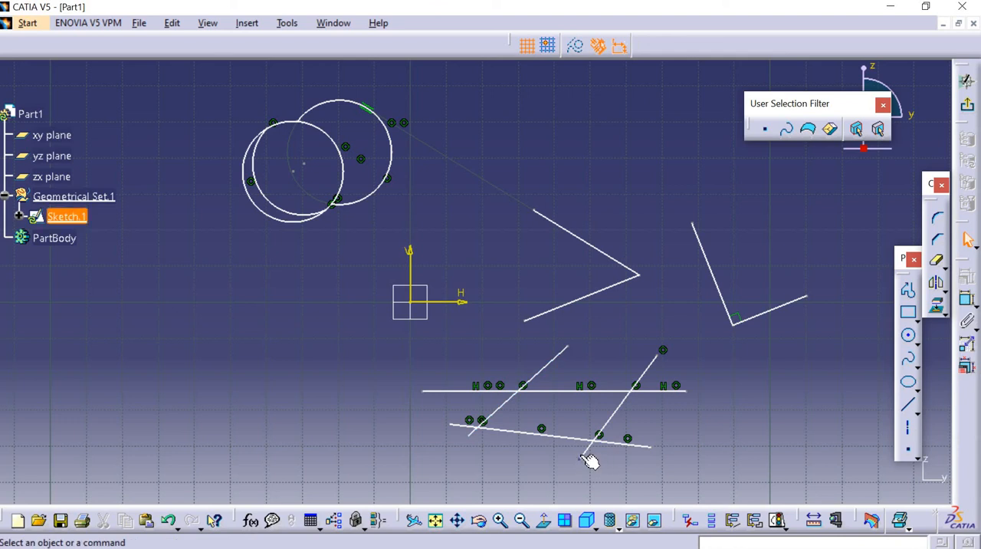
left_click(620, 407)
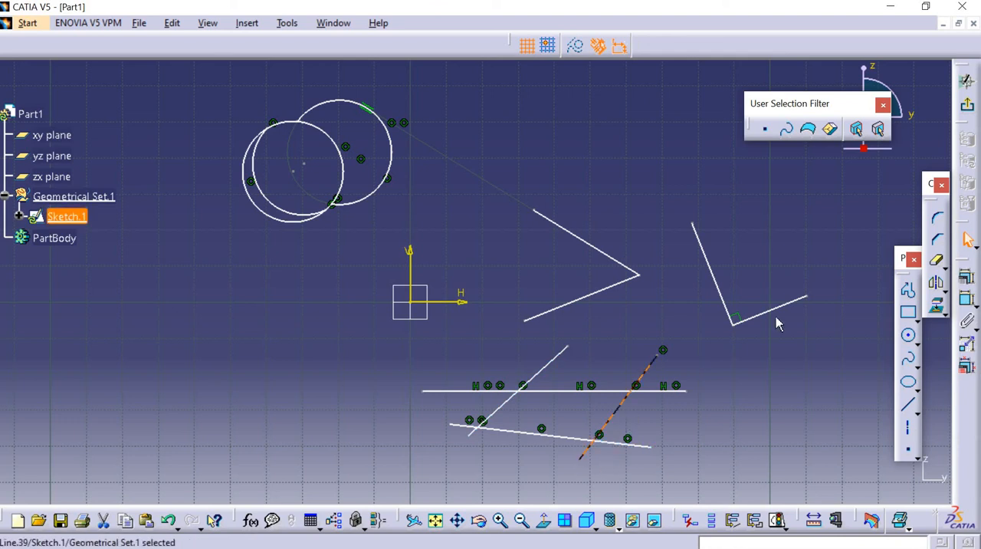
left_click(936, 260)
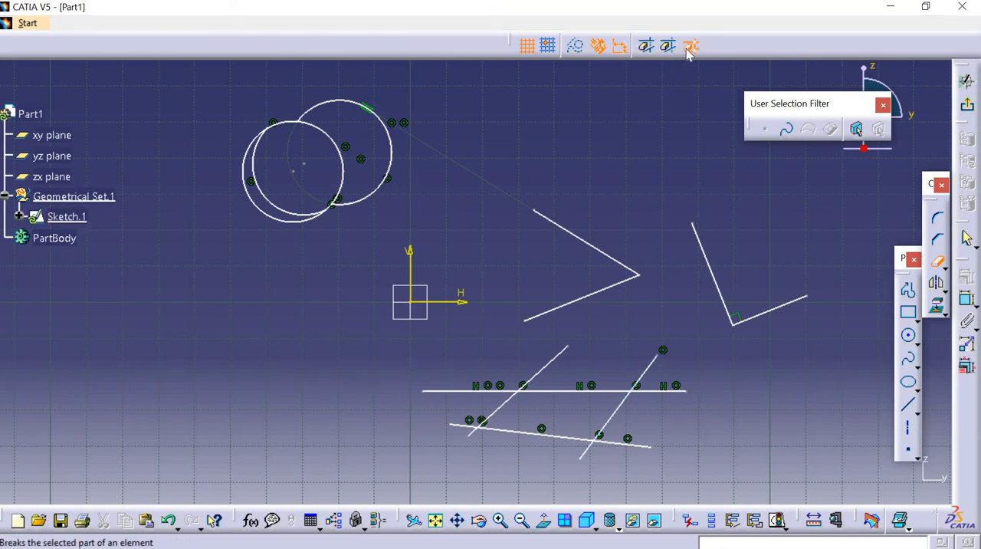
left_click(609, 413)
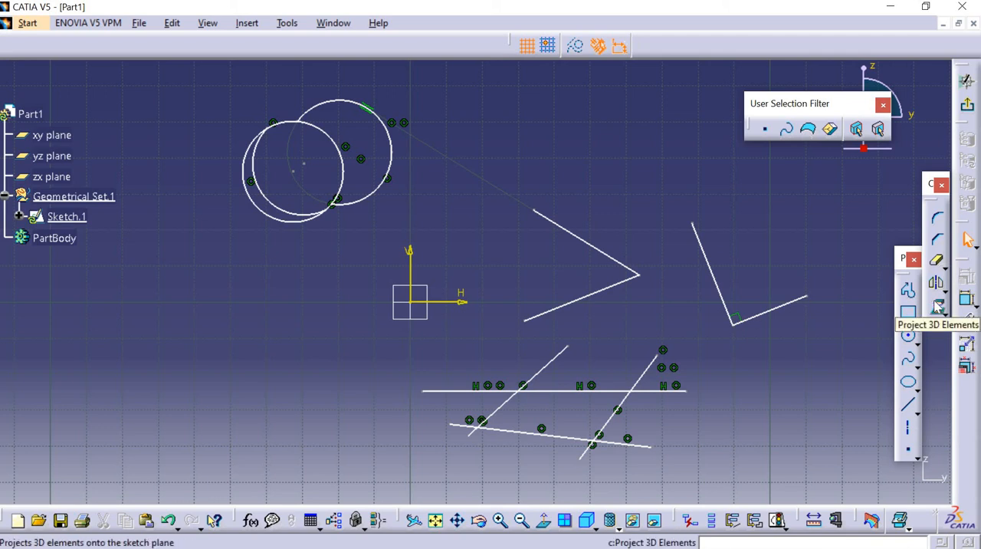
Delete all the geometry in the sketch.
middle_click_drag(646, 252, 660, 368, "ctrl")
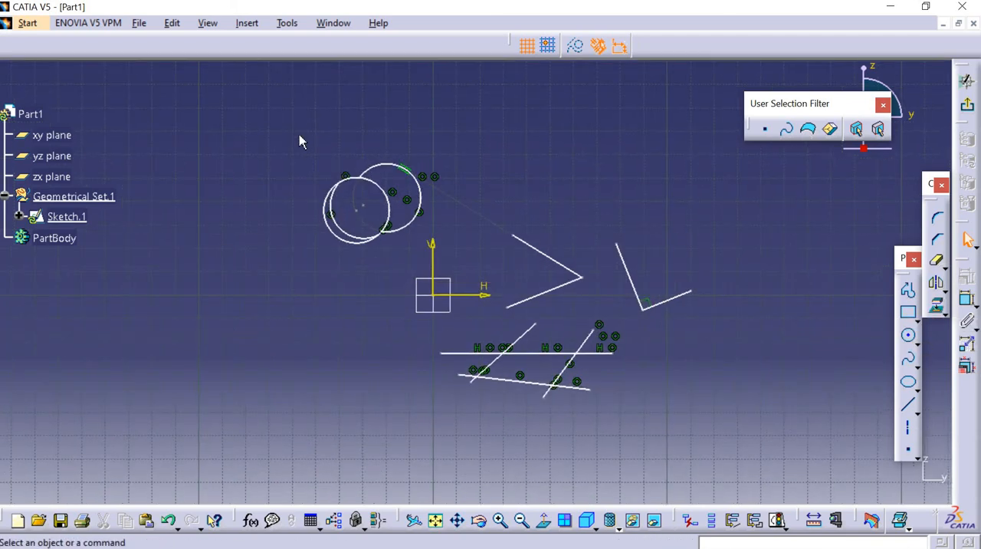
key("ctrl+a")
key("Delete")
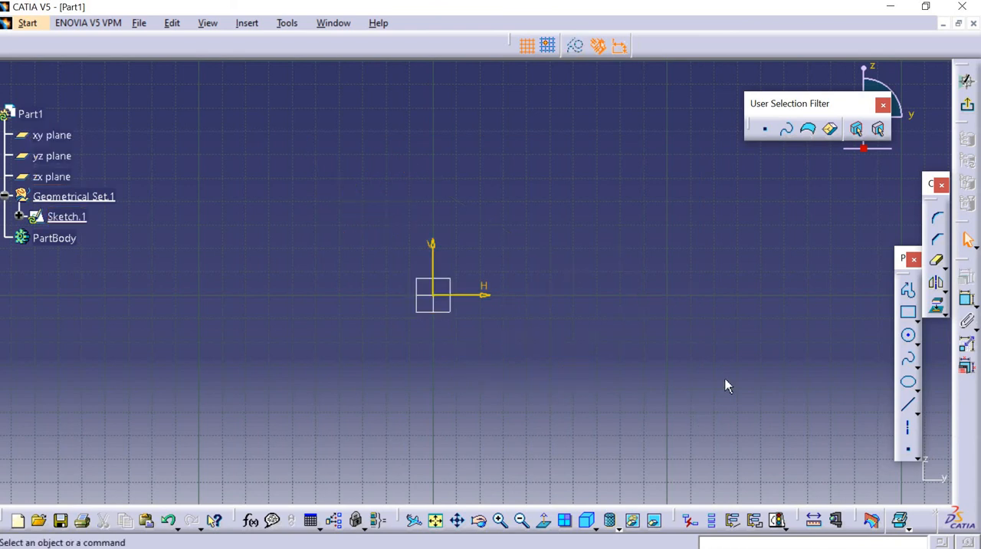
Draw an upper semicircular arc of about 29 mm radius to the upper right of the sketch origin.
left_click(919, 349)
left_click(964, 356)
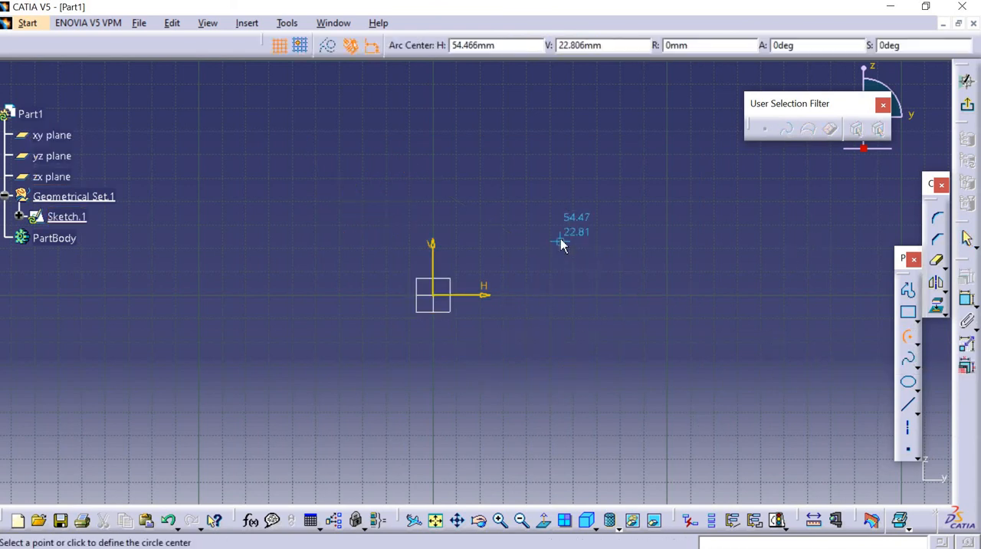
left_click(561, 244)
left_click(493, 241)
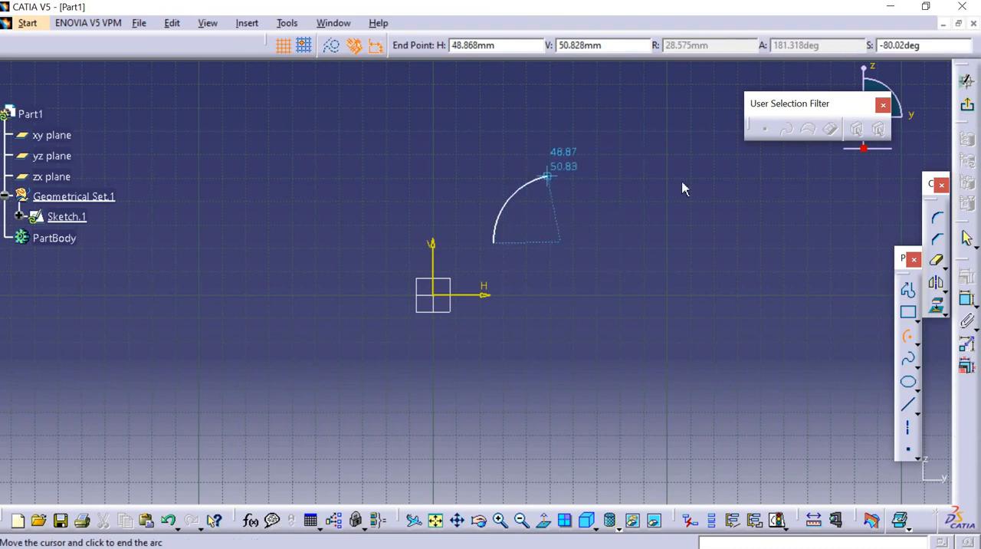
left_click(696, 247)
left_click(694, 257)
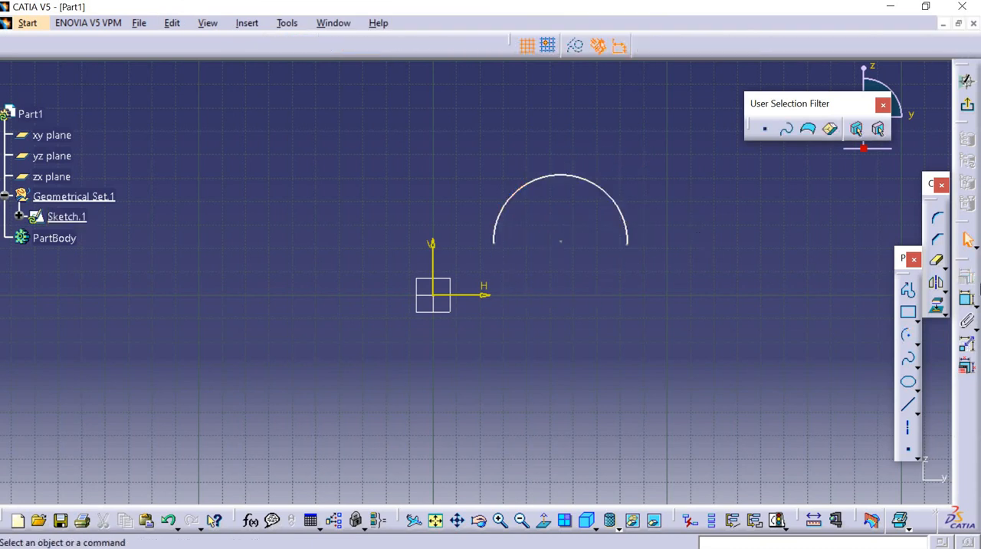
Complete the semicircular arc into a full circle with Close Arc.
left_click(944, 266)
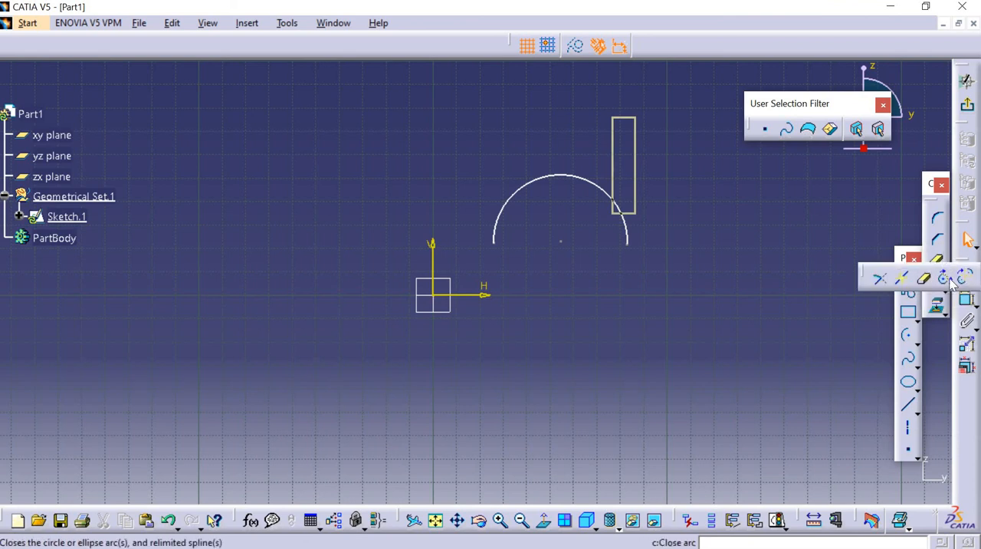
left_click(949, 278)
left_click(628, 233)
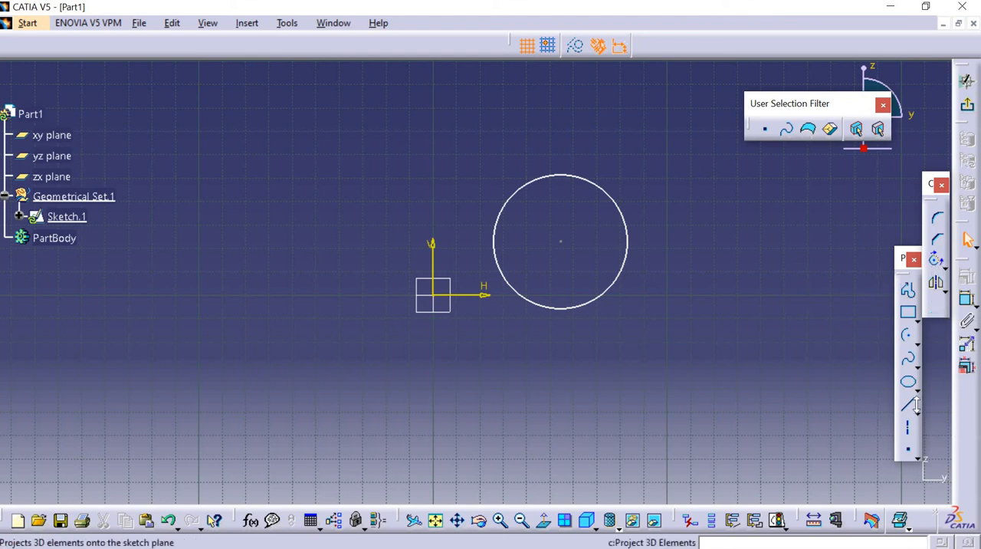
Draw an arc of about 39 mm radius, open on its right side, left of the origin and complete it with Close Arc.
left_click(907, 335)
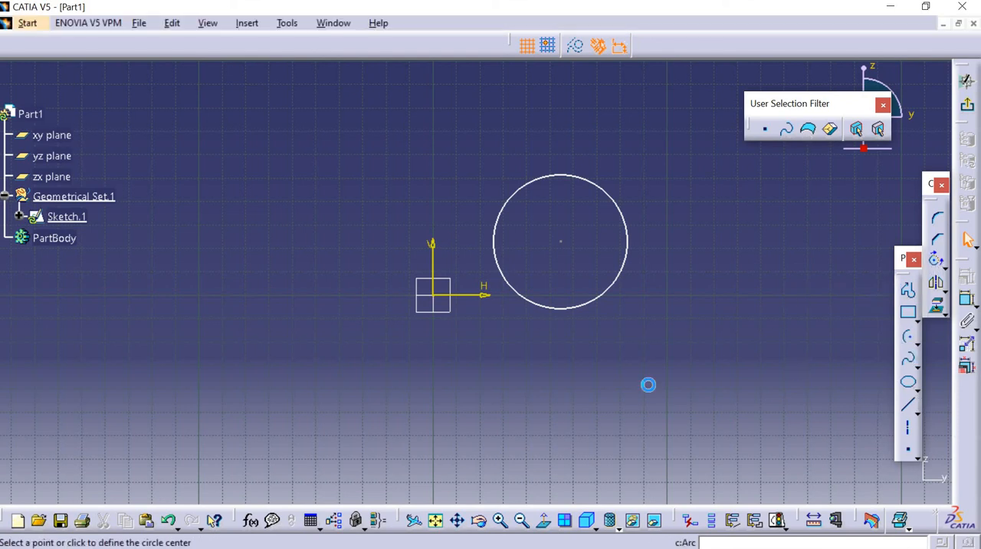
left_click(292, 303)
left_click(331, 220)
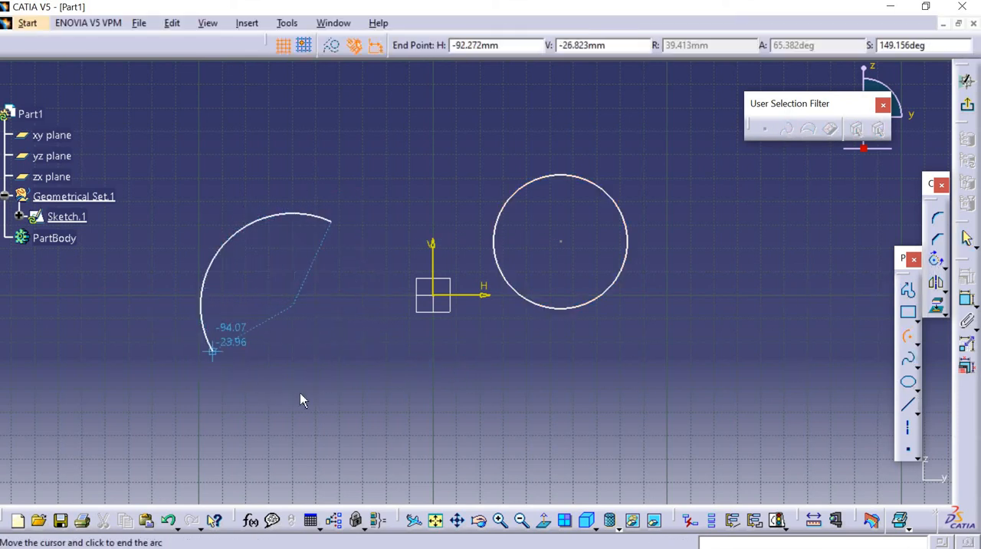
left_click(348, 326)
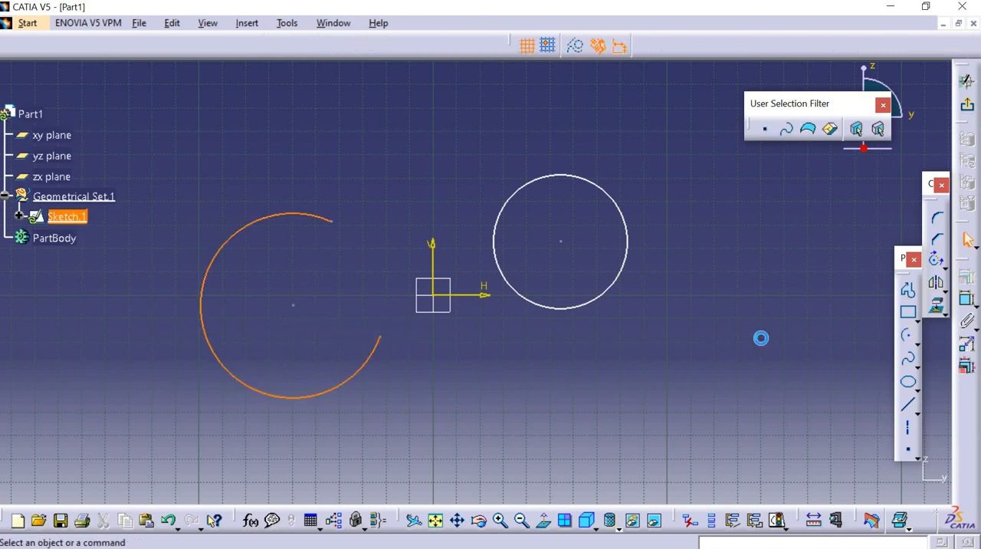
left_click(936, 260)
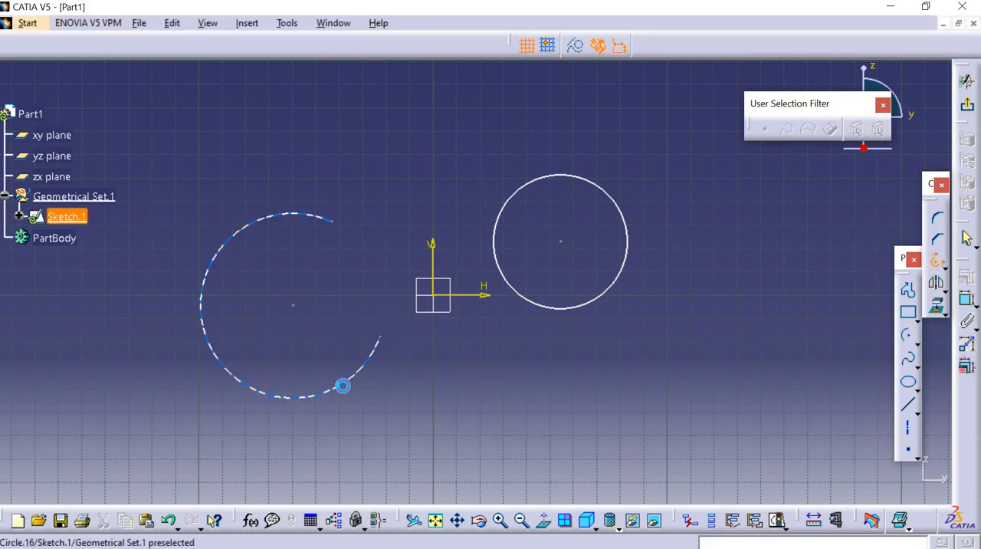
left_click(341, 386)
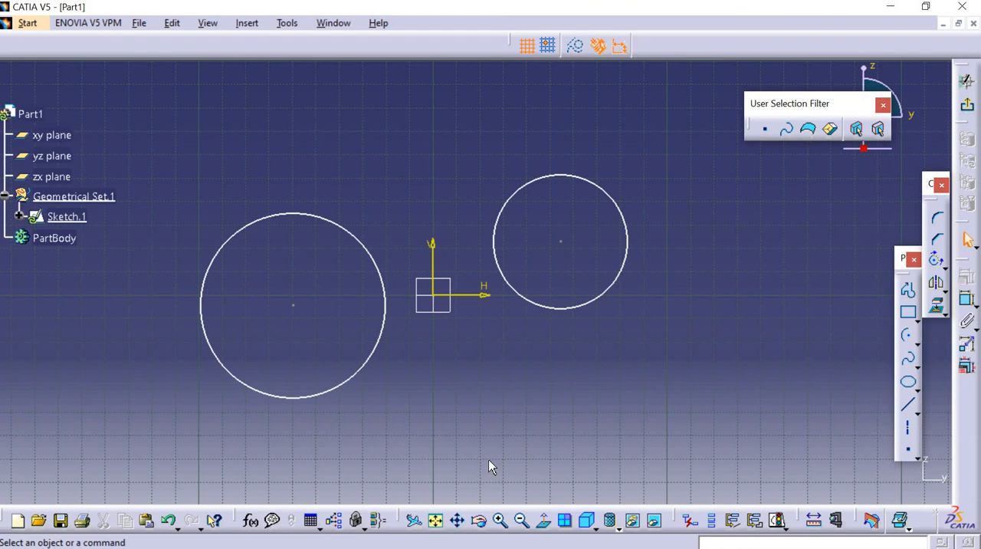